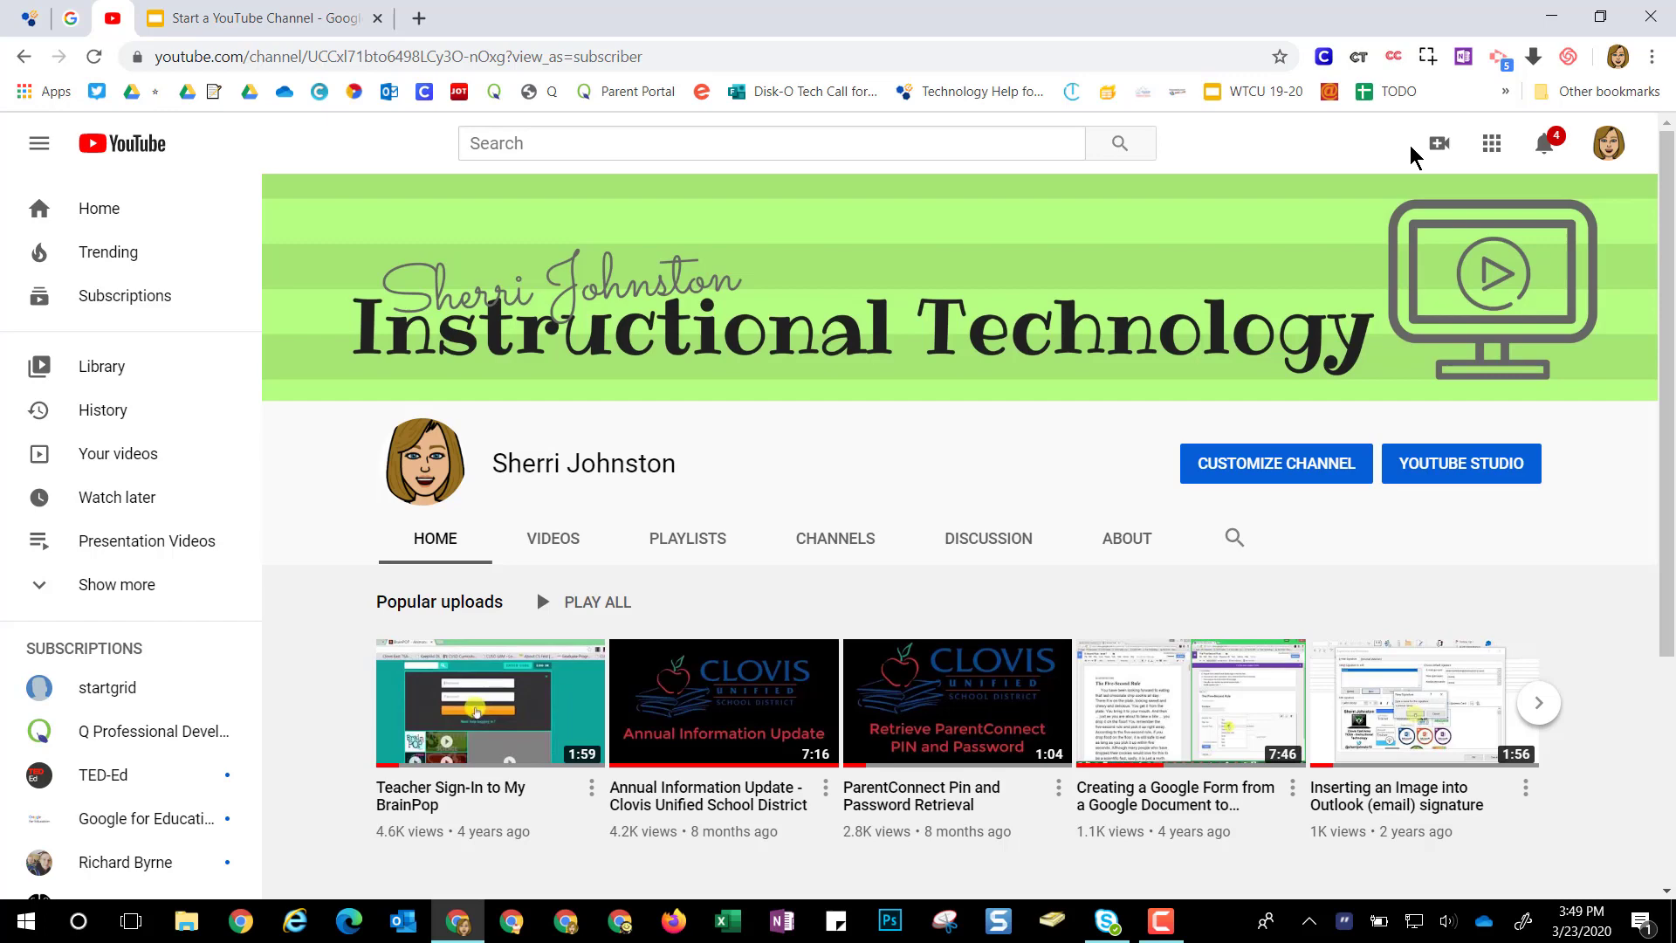
# - Go to the YouTube home page and start a new video upload
pyautogui.click(155, 147)
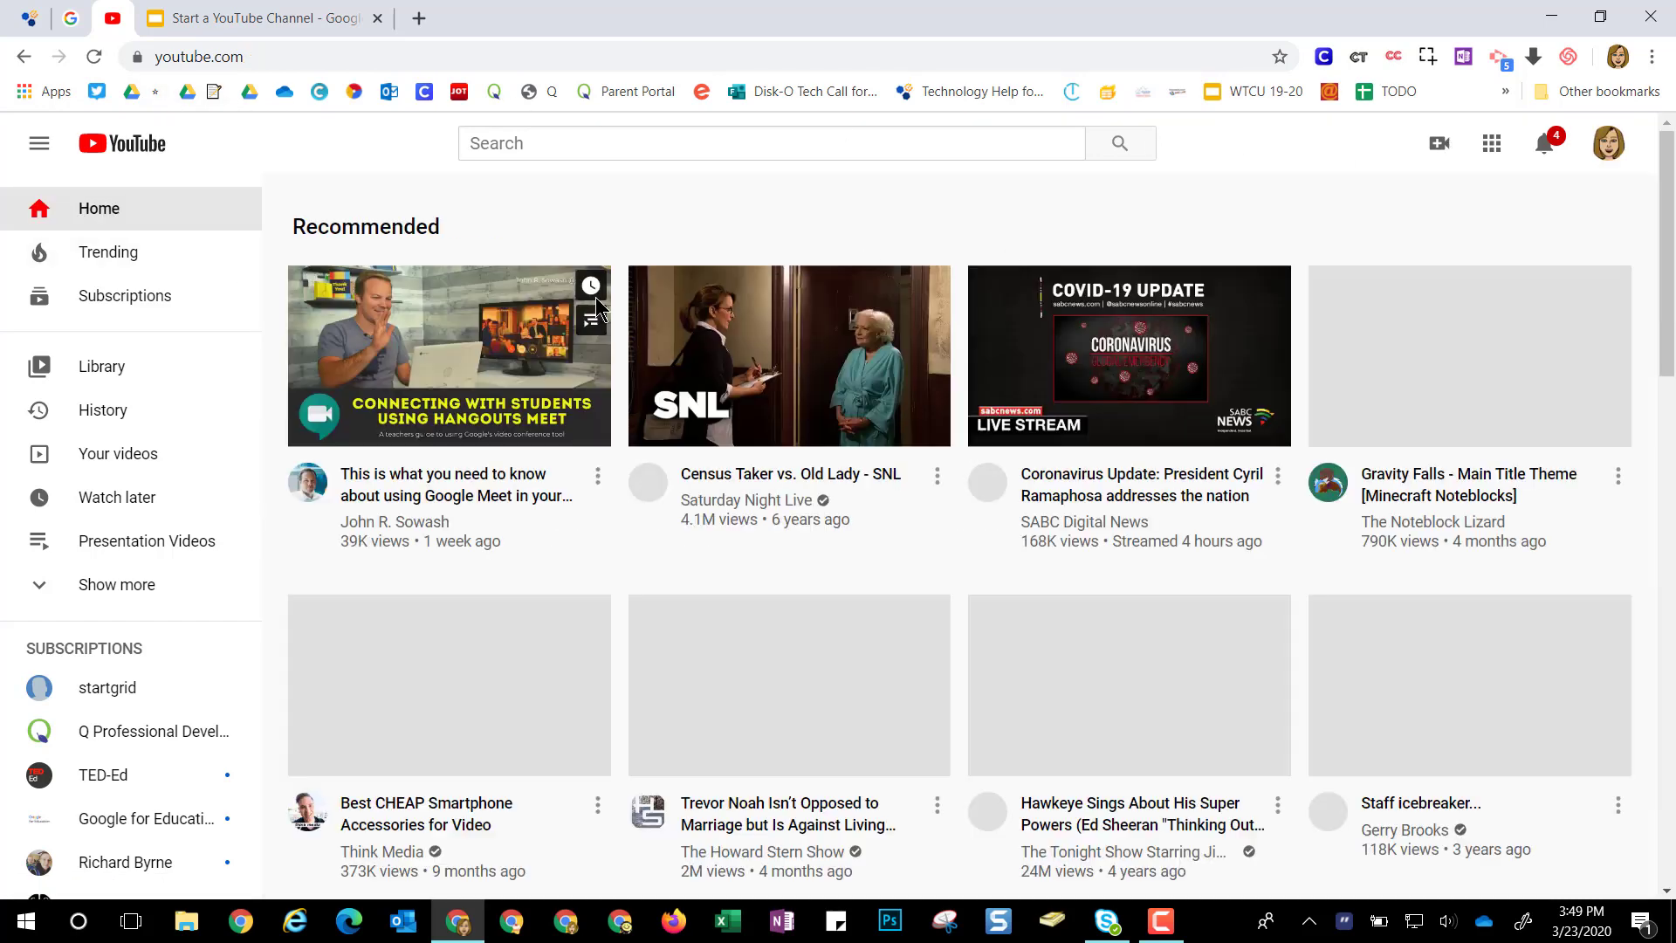
pyautogui.click(1439, 146)
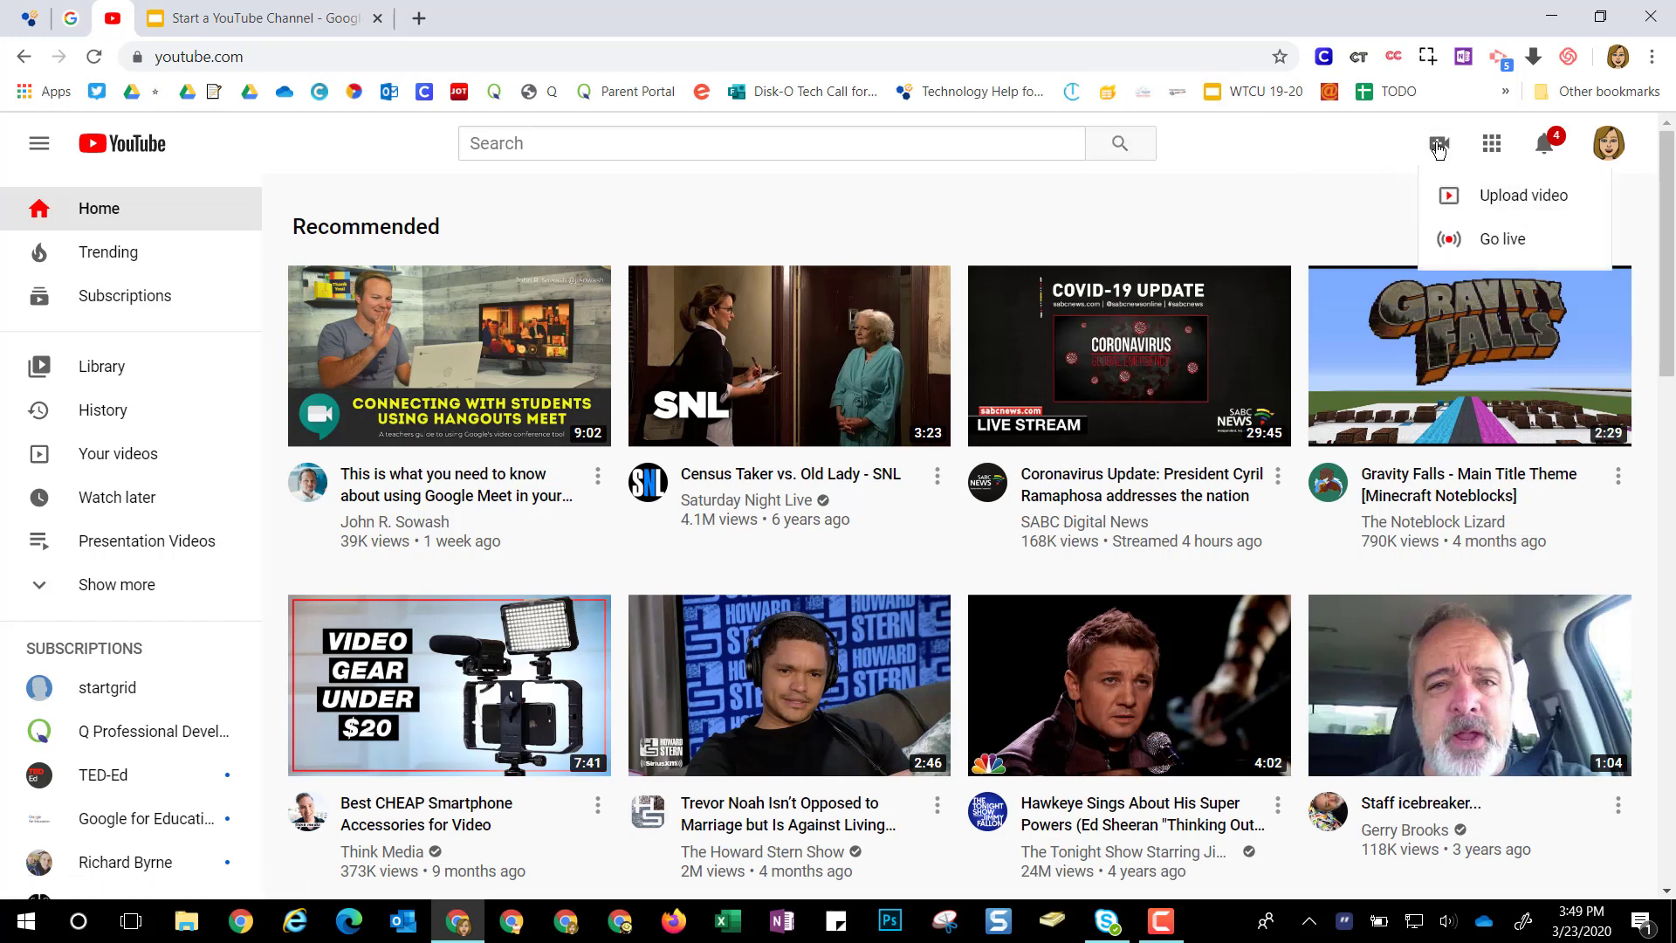
pyautogui.click(1458, 201)
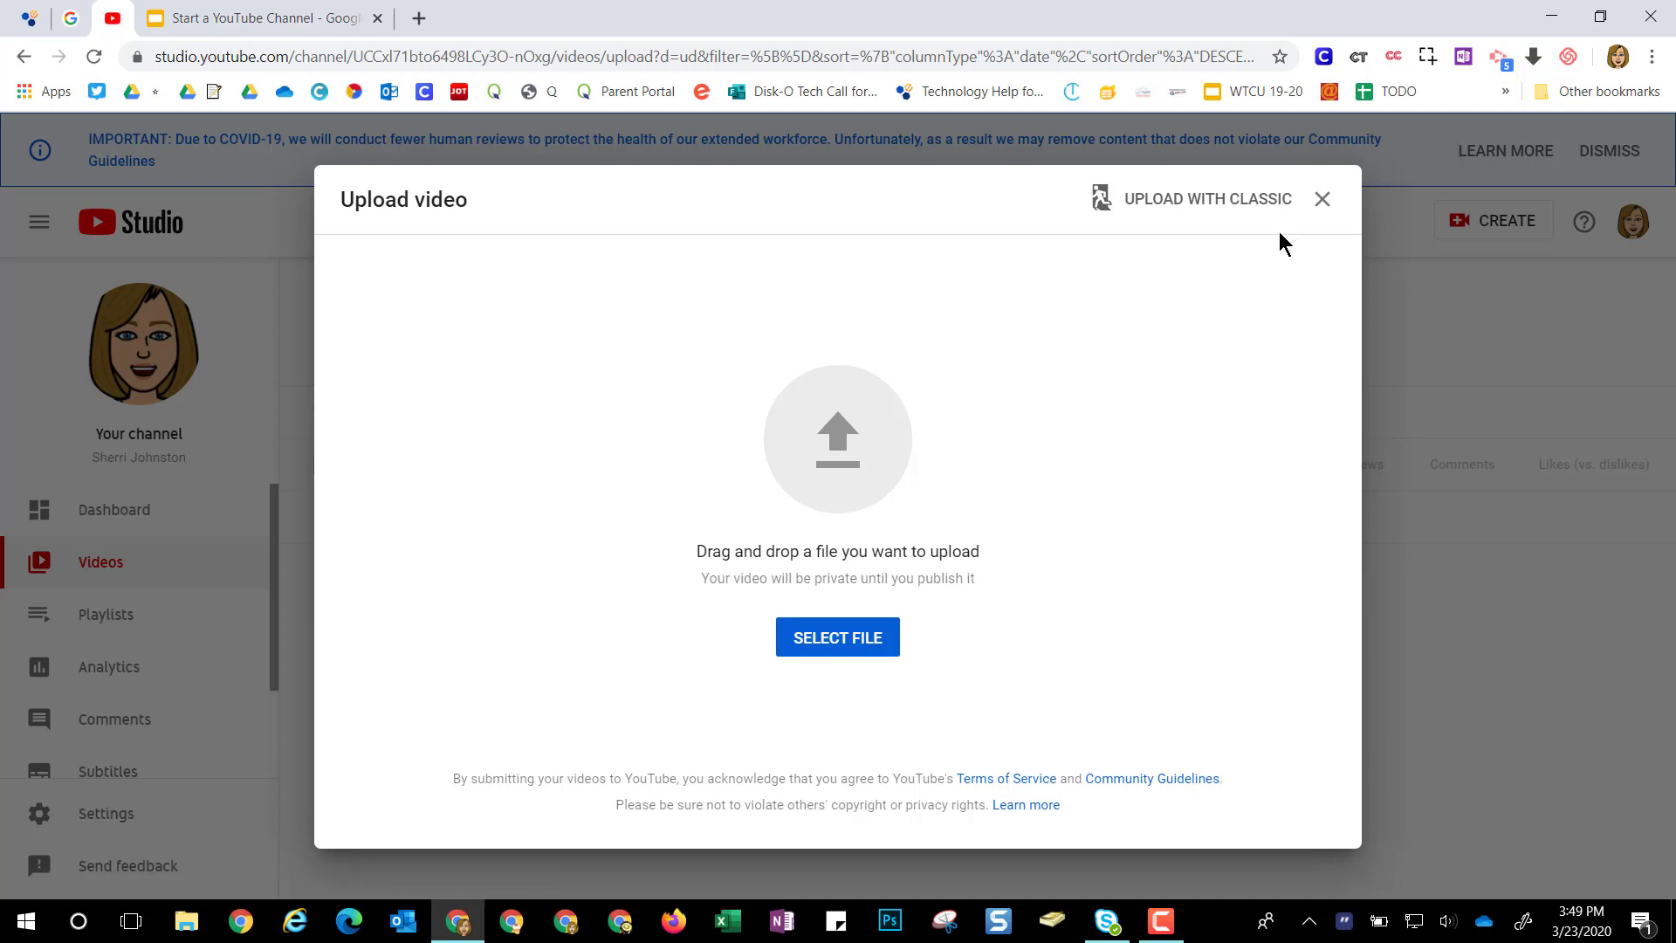
# - Choose Benchmark-Materials-Through-Clever.mp4 from the Videos folder as the file to upload
pyautogui.click(848, 635)
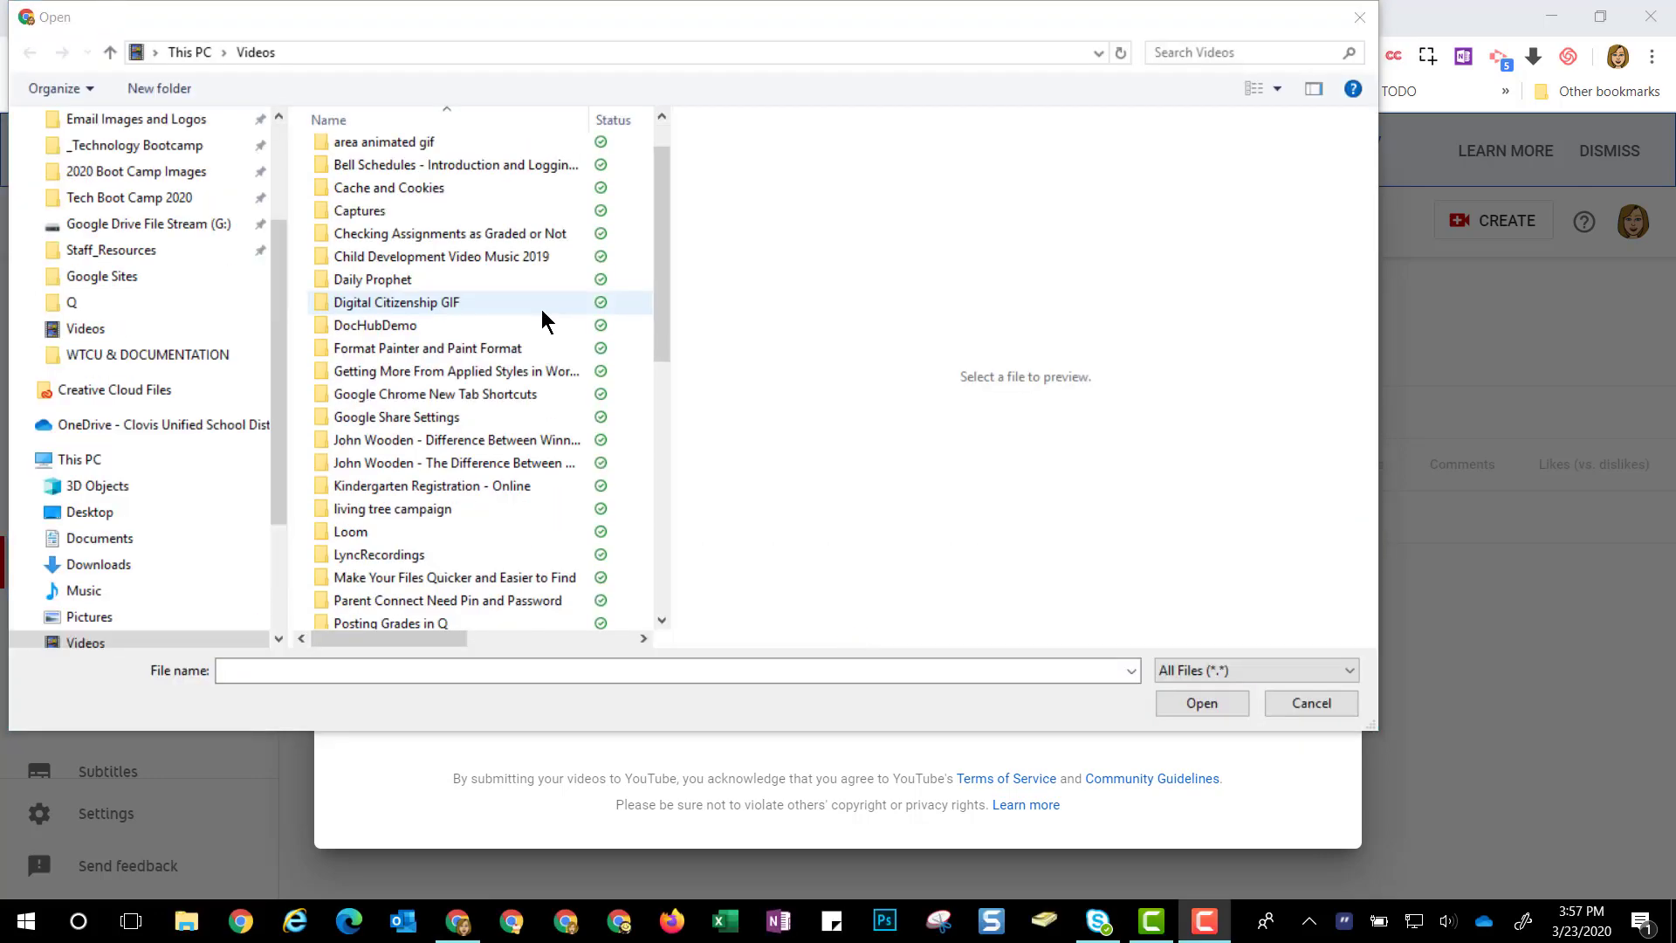
pyautogui.scroll(-1, 275, 376)
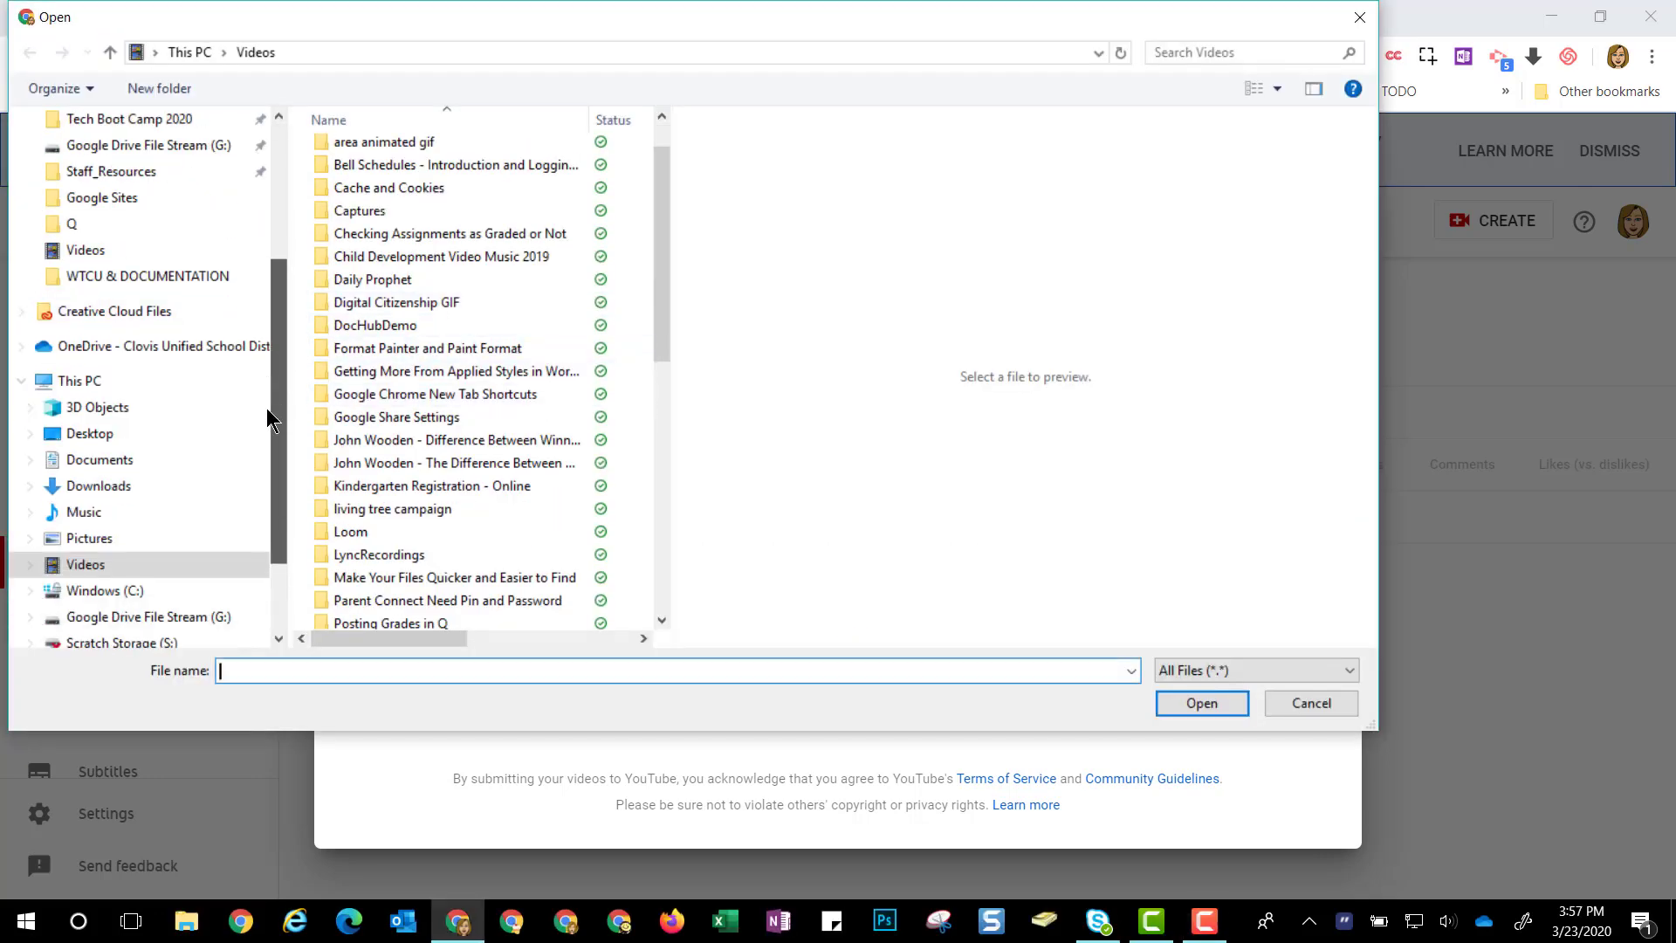
pyautogui.click(103, 566)
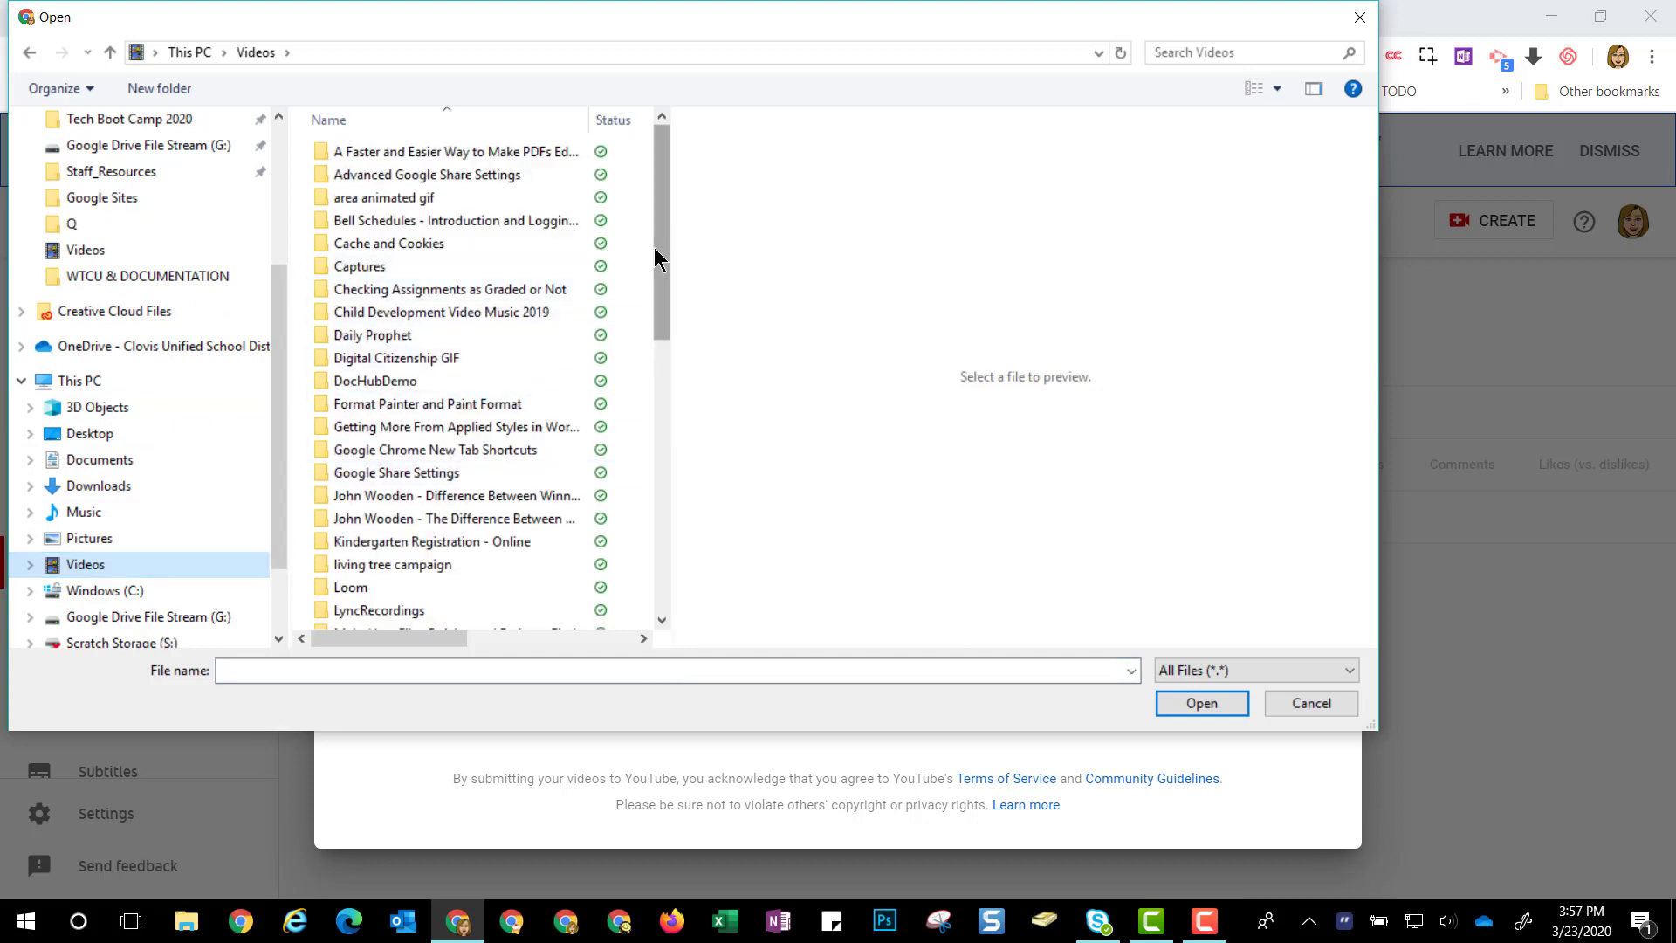
pyautogui.moveTo(653, 248); pyautogui.dragTo(646, 510)
pyautogui.click(448, 409)
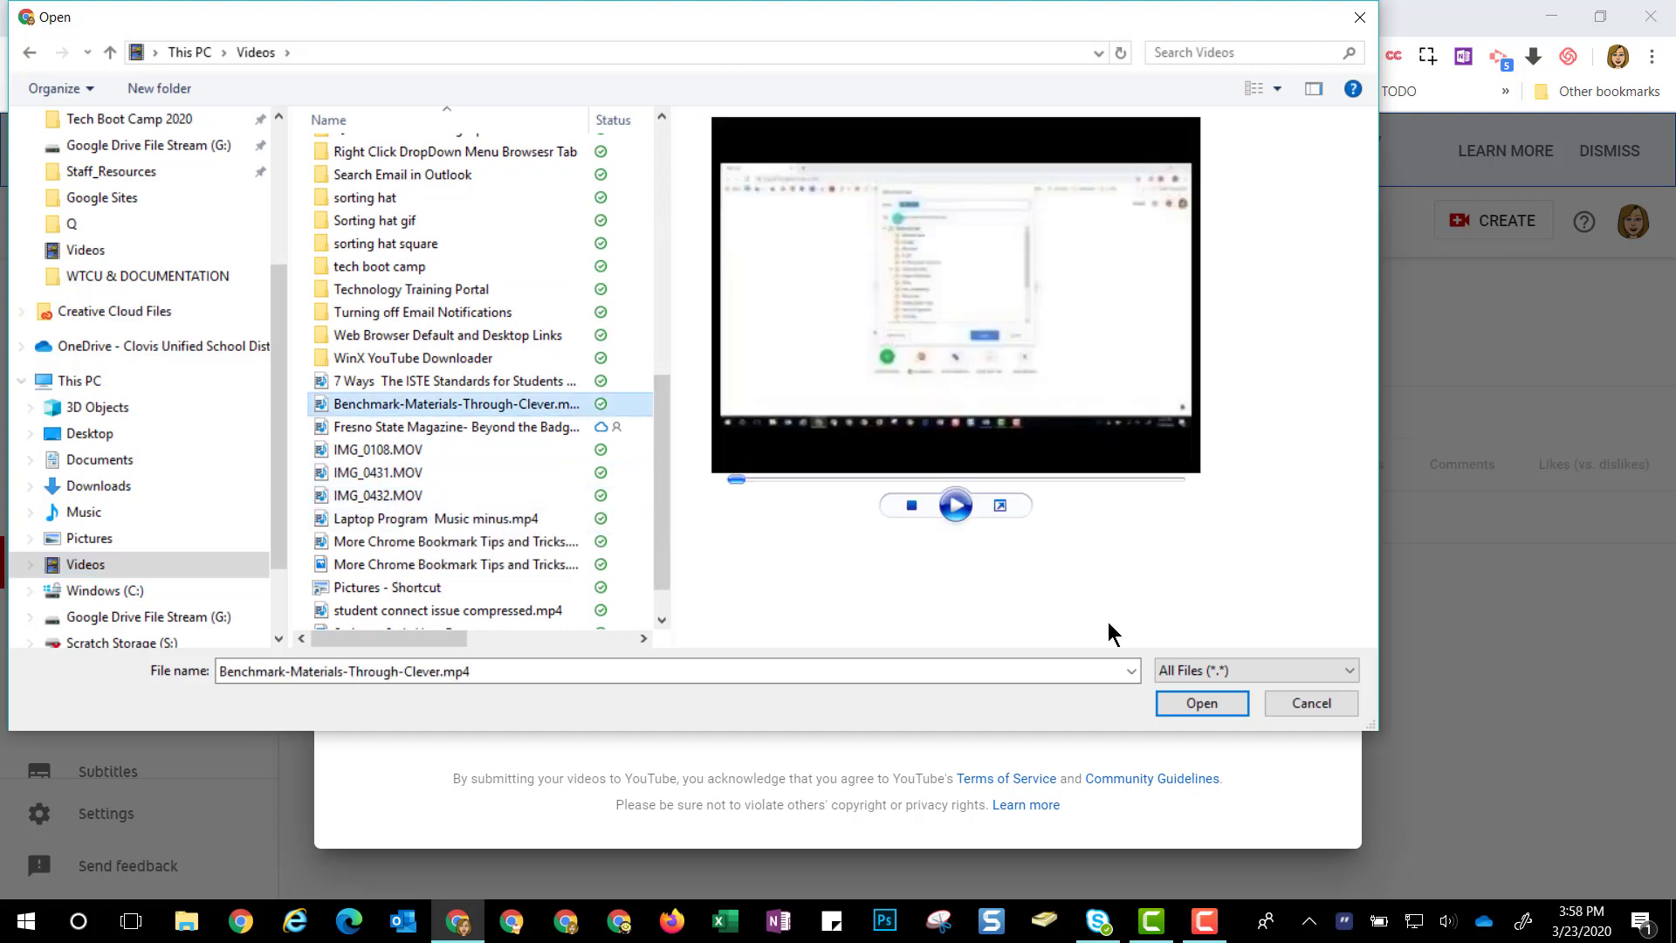
pyautogui.click(1220, 709)
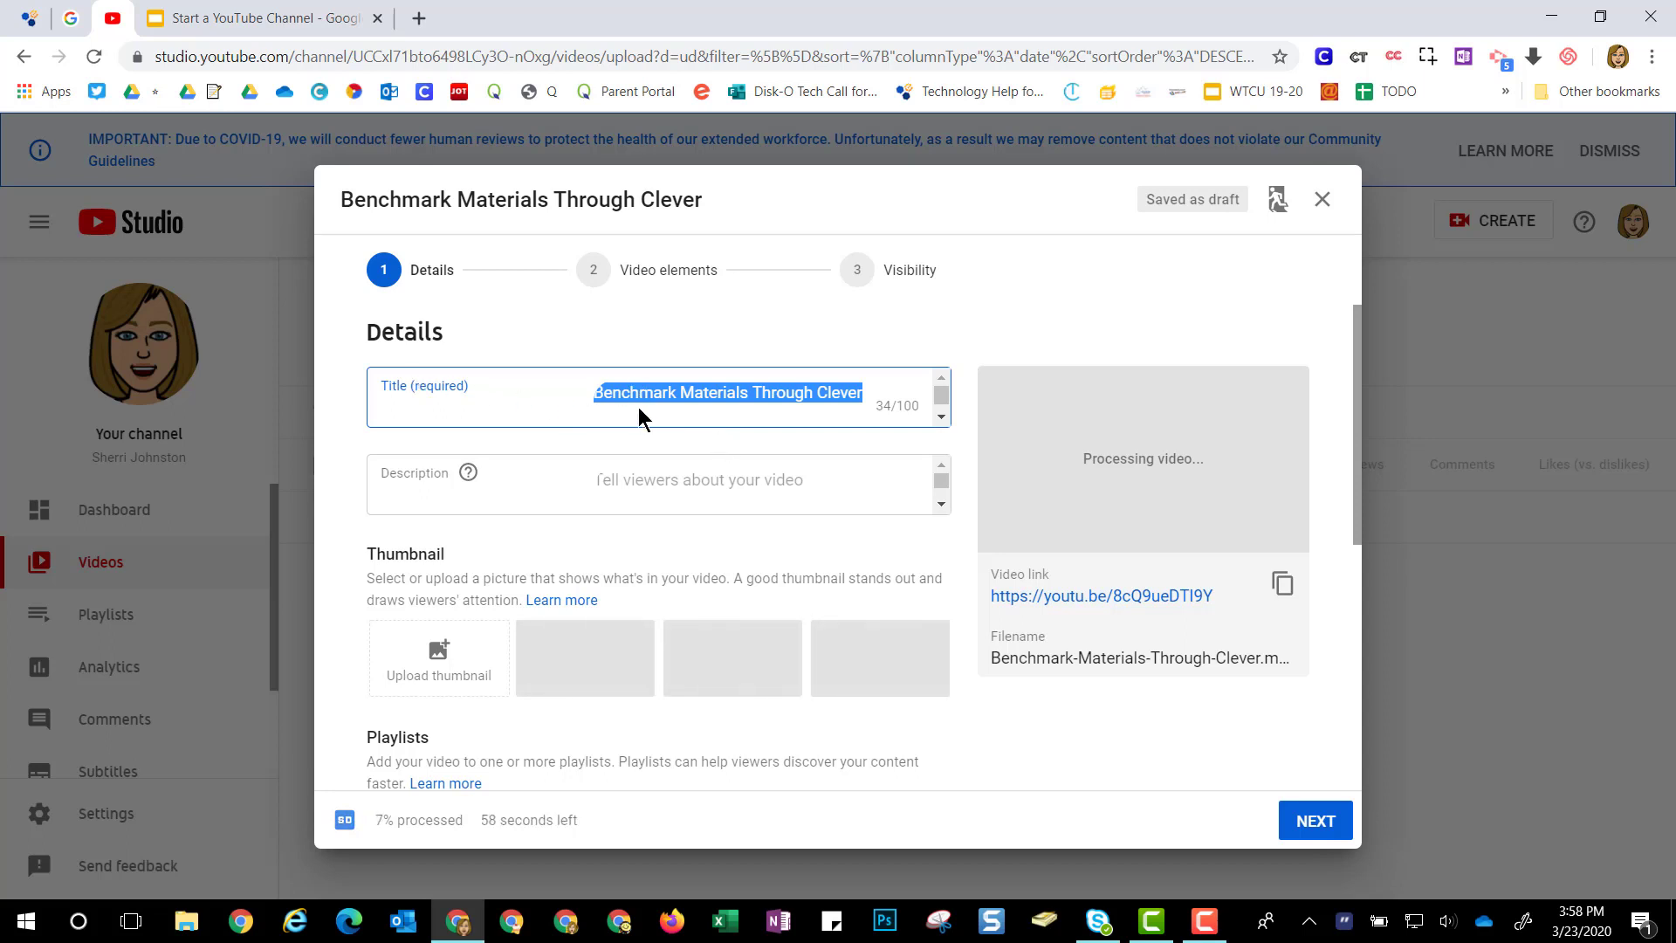
# - Review the description, thumbnail and playlist settings of the uploaded video without changing them
pyautogui.click(657, 479)
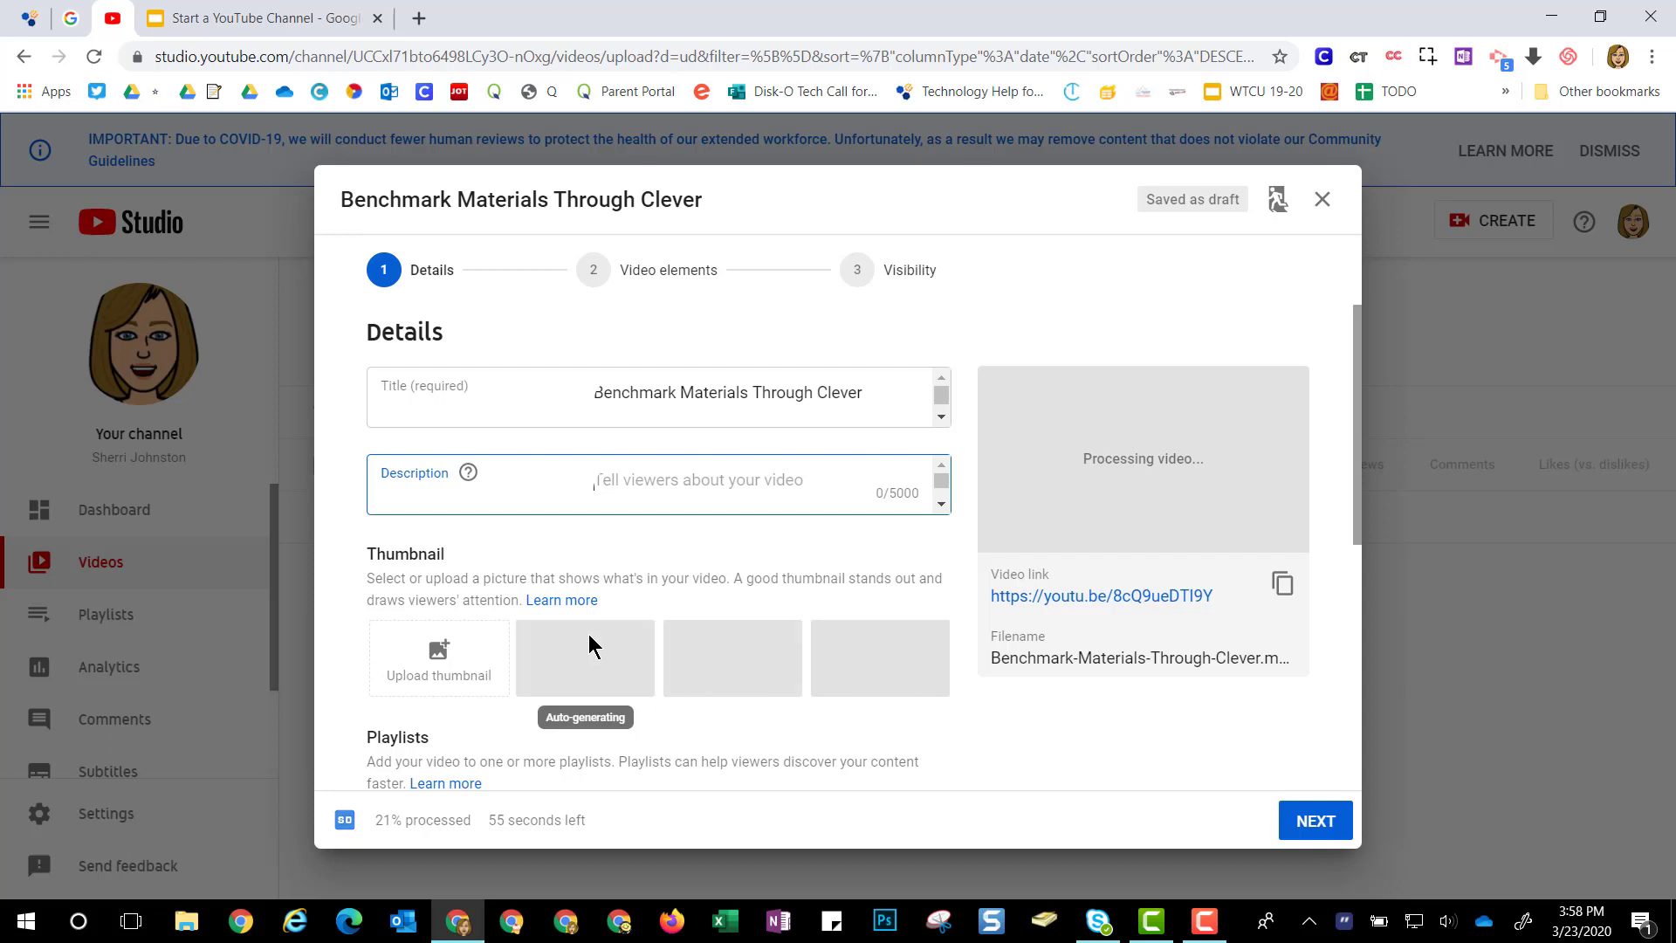
pyautogui.scroll(-3, 592, 631)
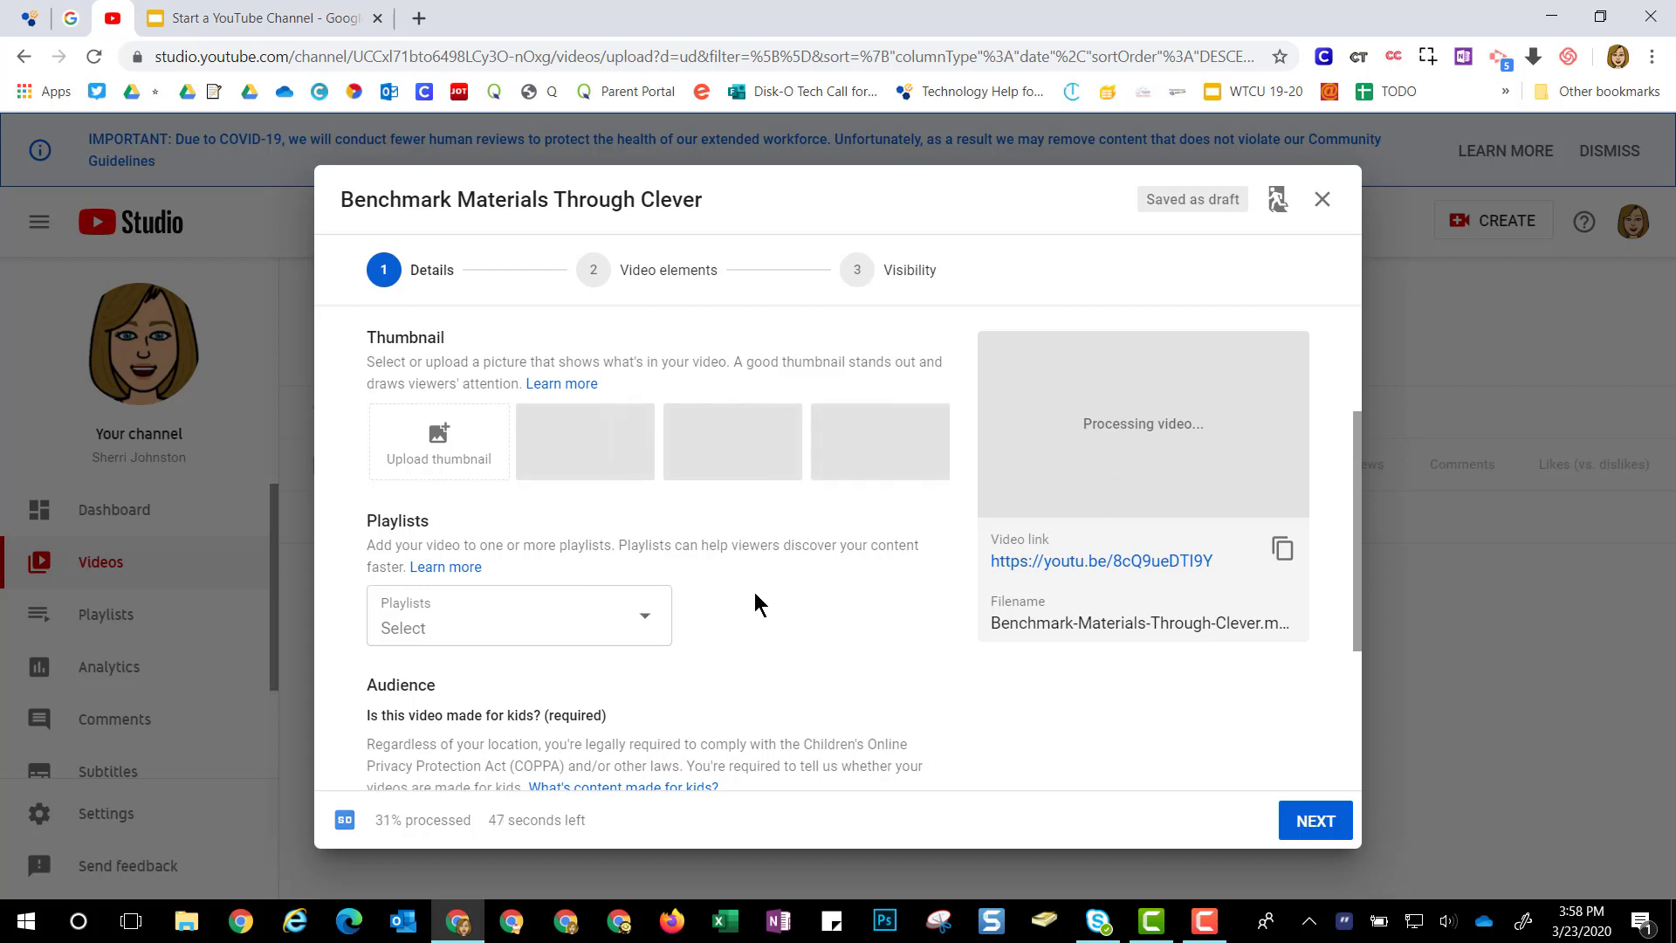
pyautogui.scroll(-3, 756, 598)
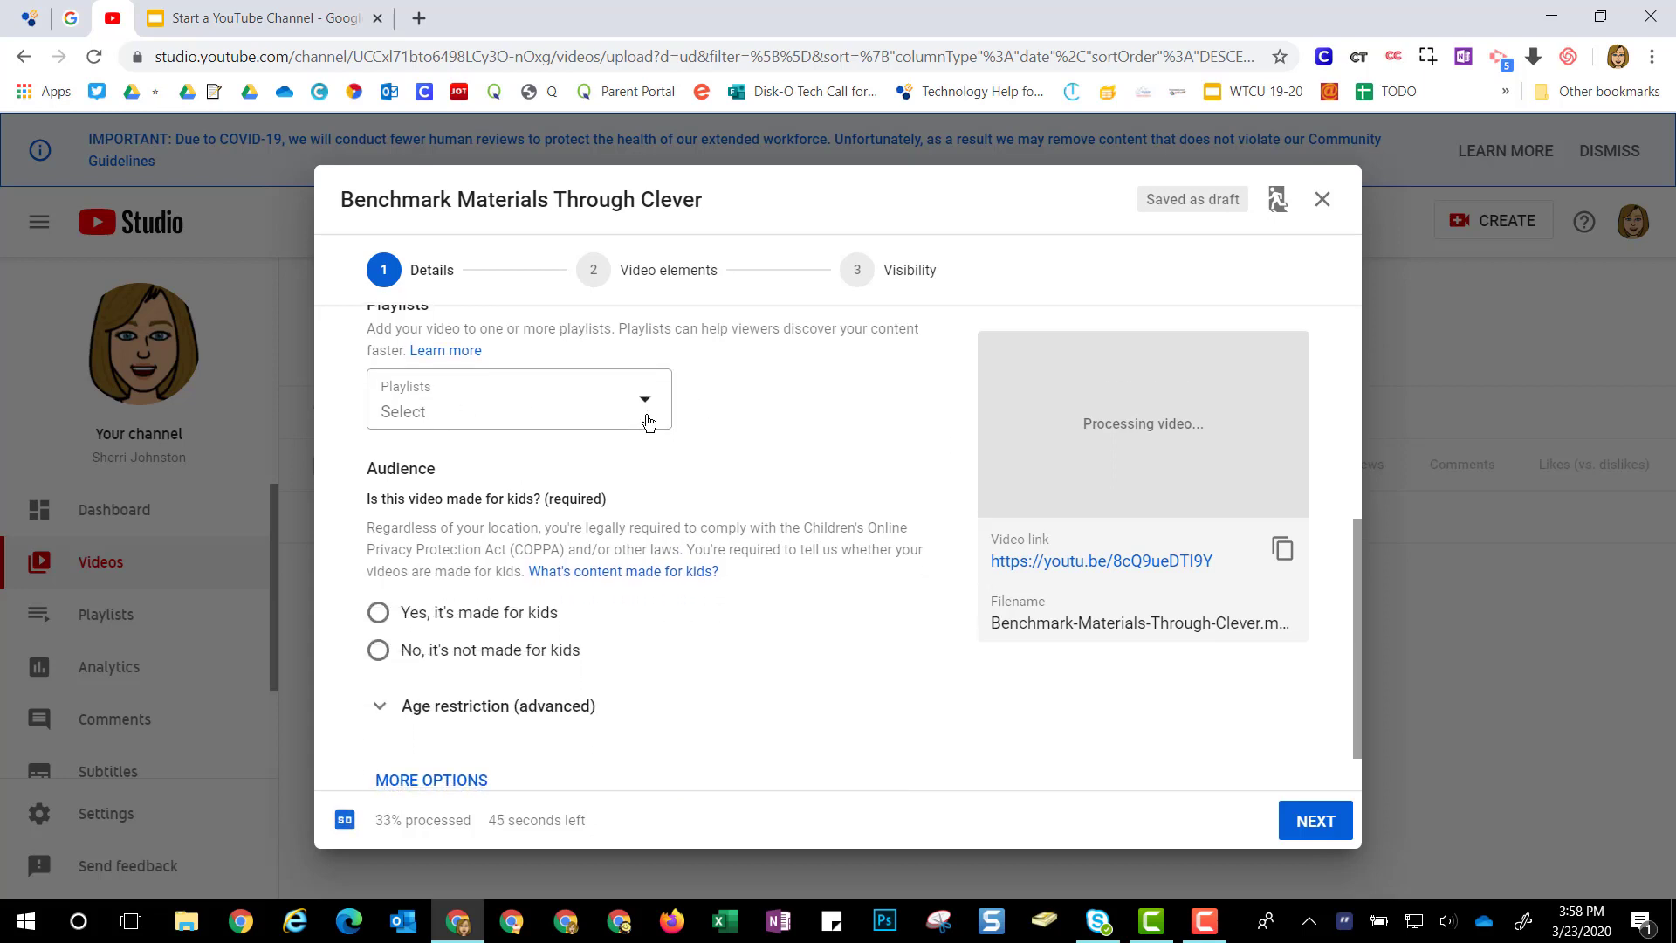
pyautogui.click(649, 404)
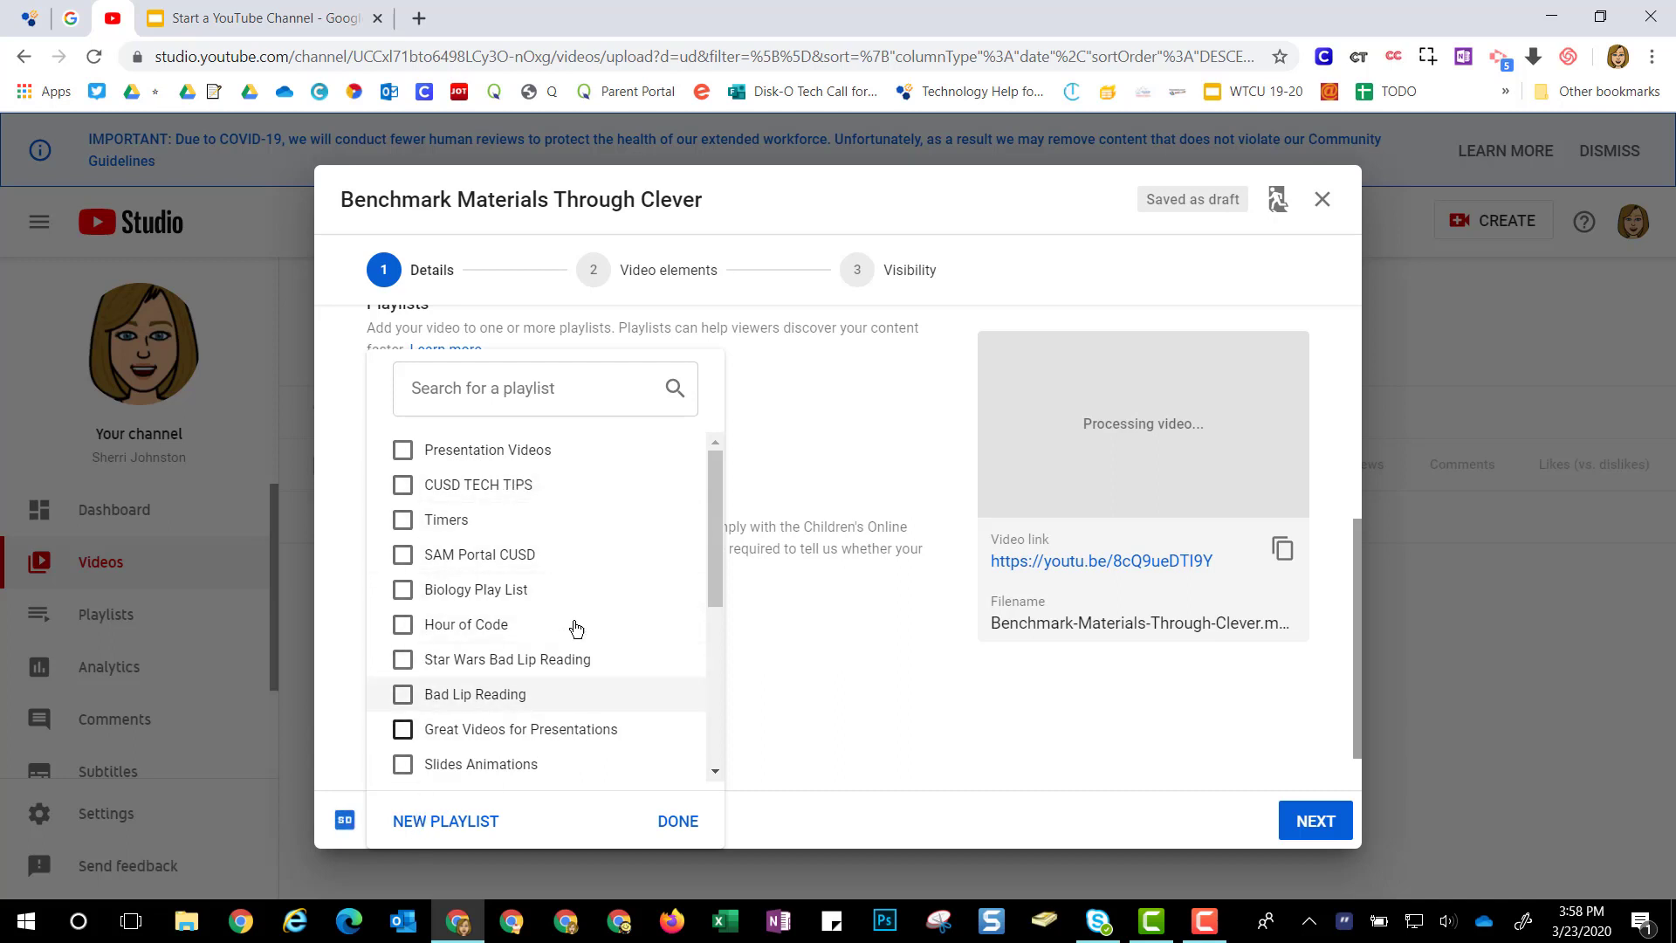
pyautogui.click(793, 483)
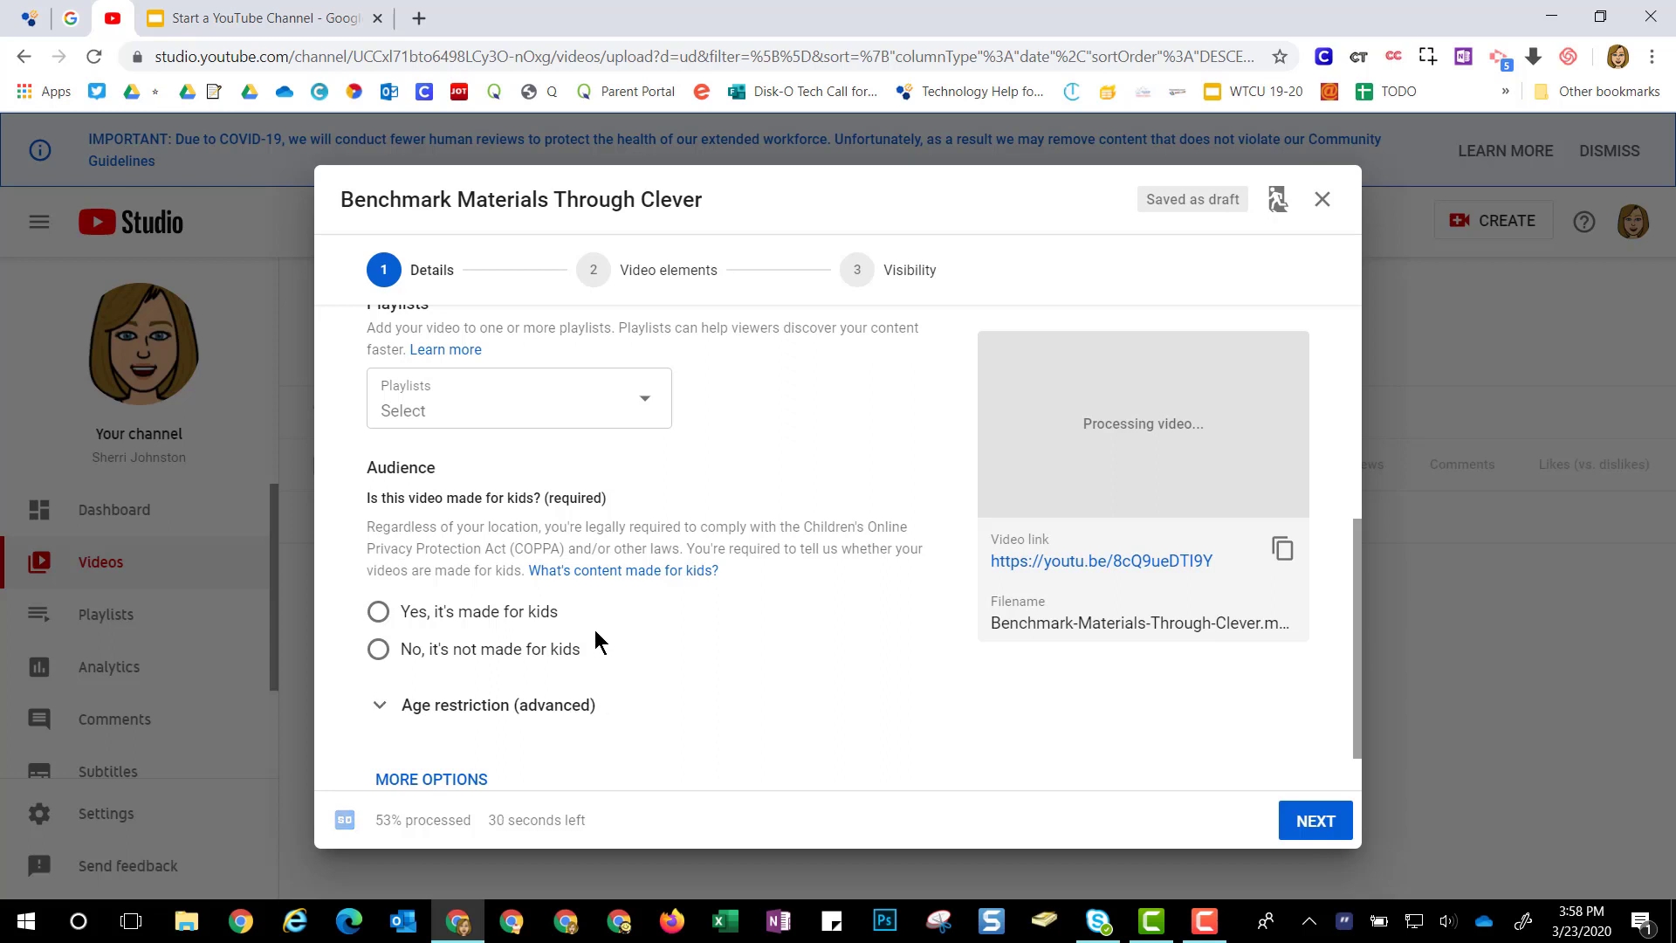
# - Mark the video as not made for kids and continue past the video elements to the visibility settings
pyautogui.click(506, 650)
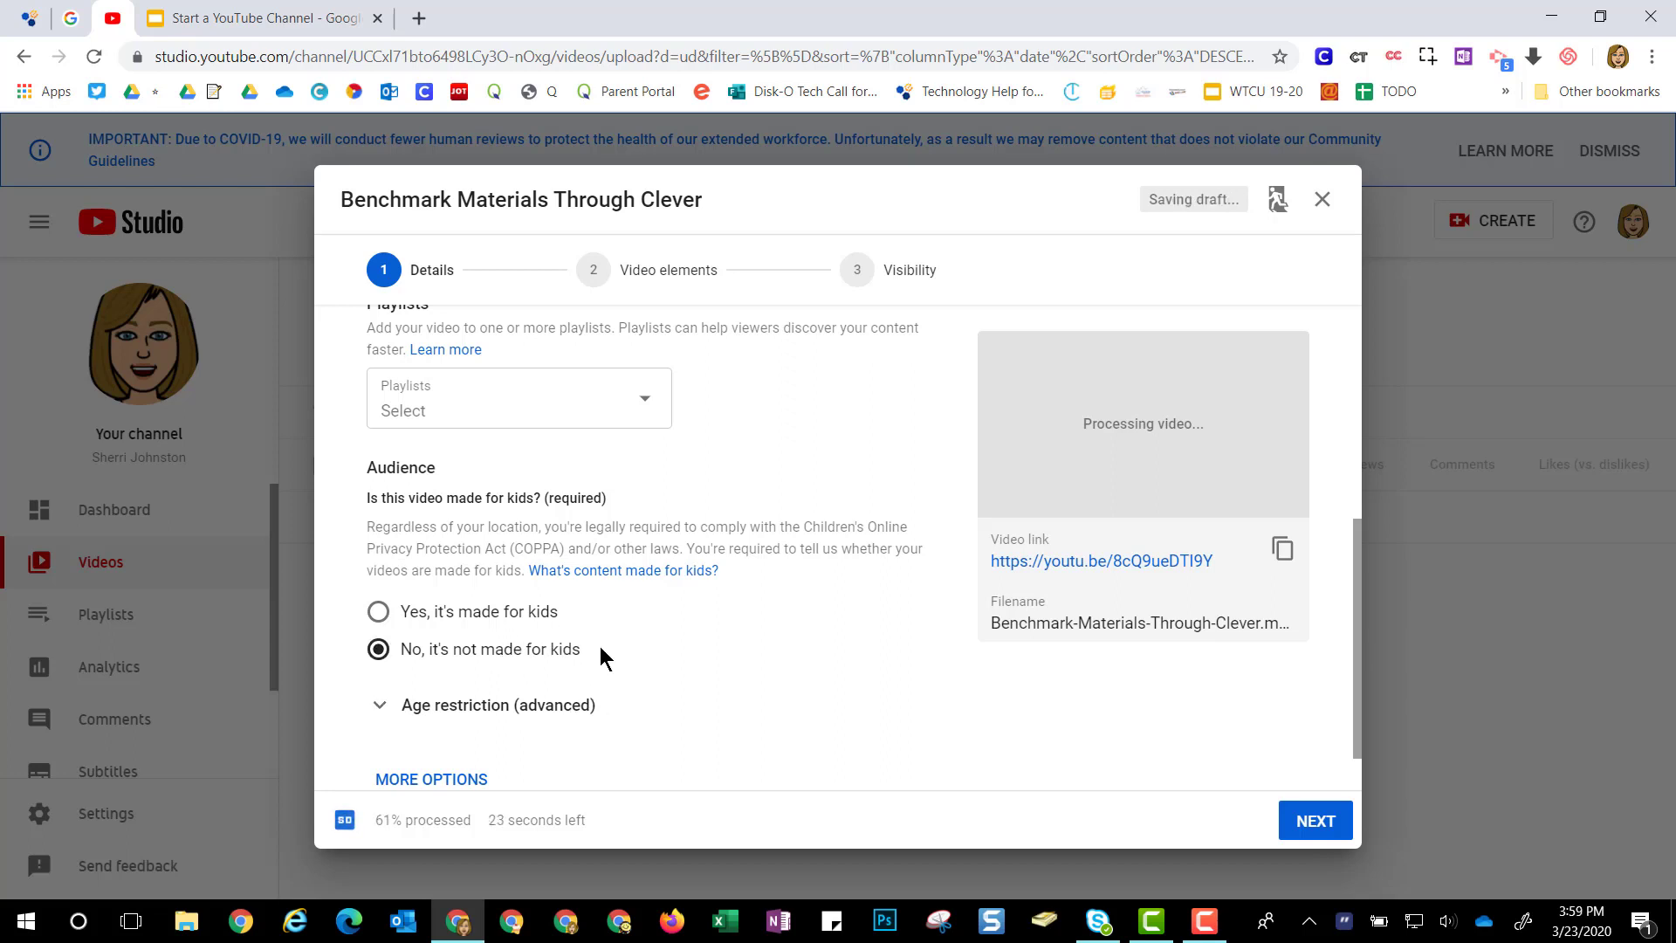
pyautogui.scroll(-1, 779, 667)
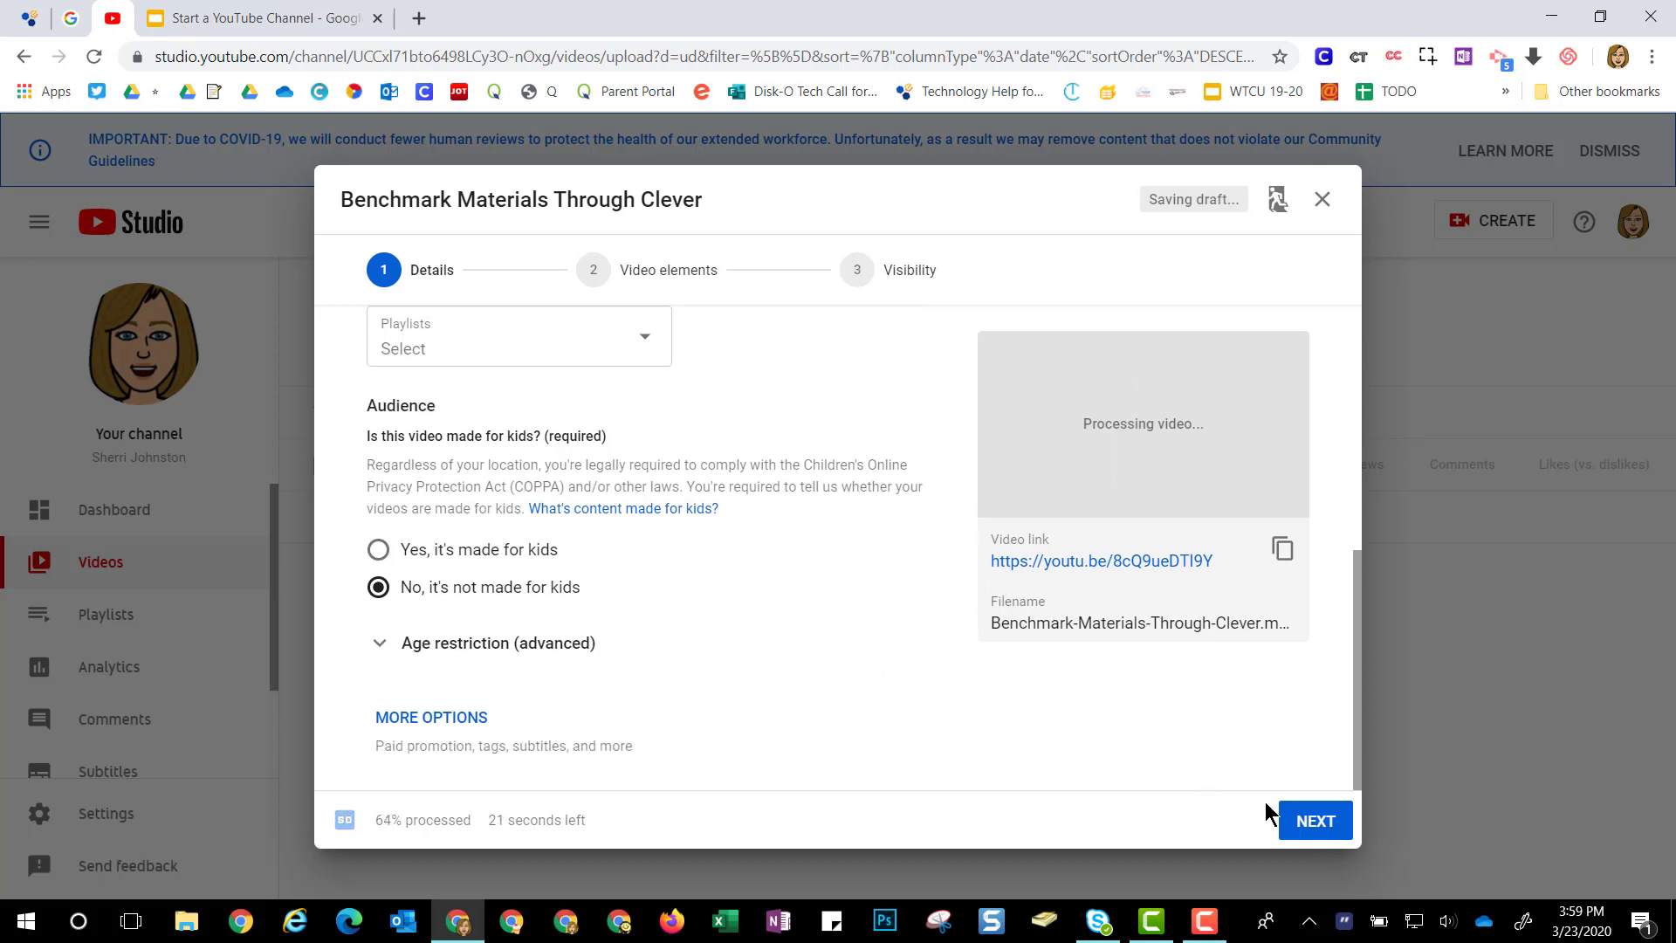
pyautogui.click(1314, 820)
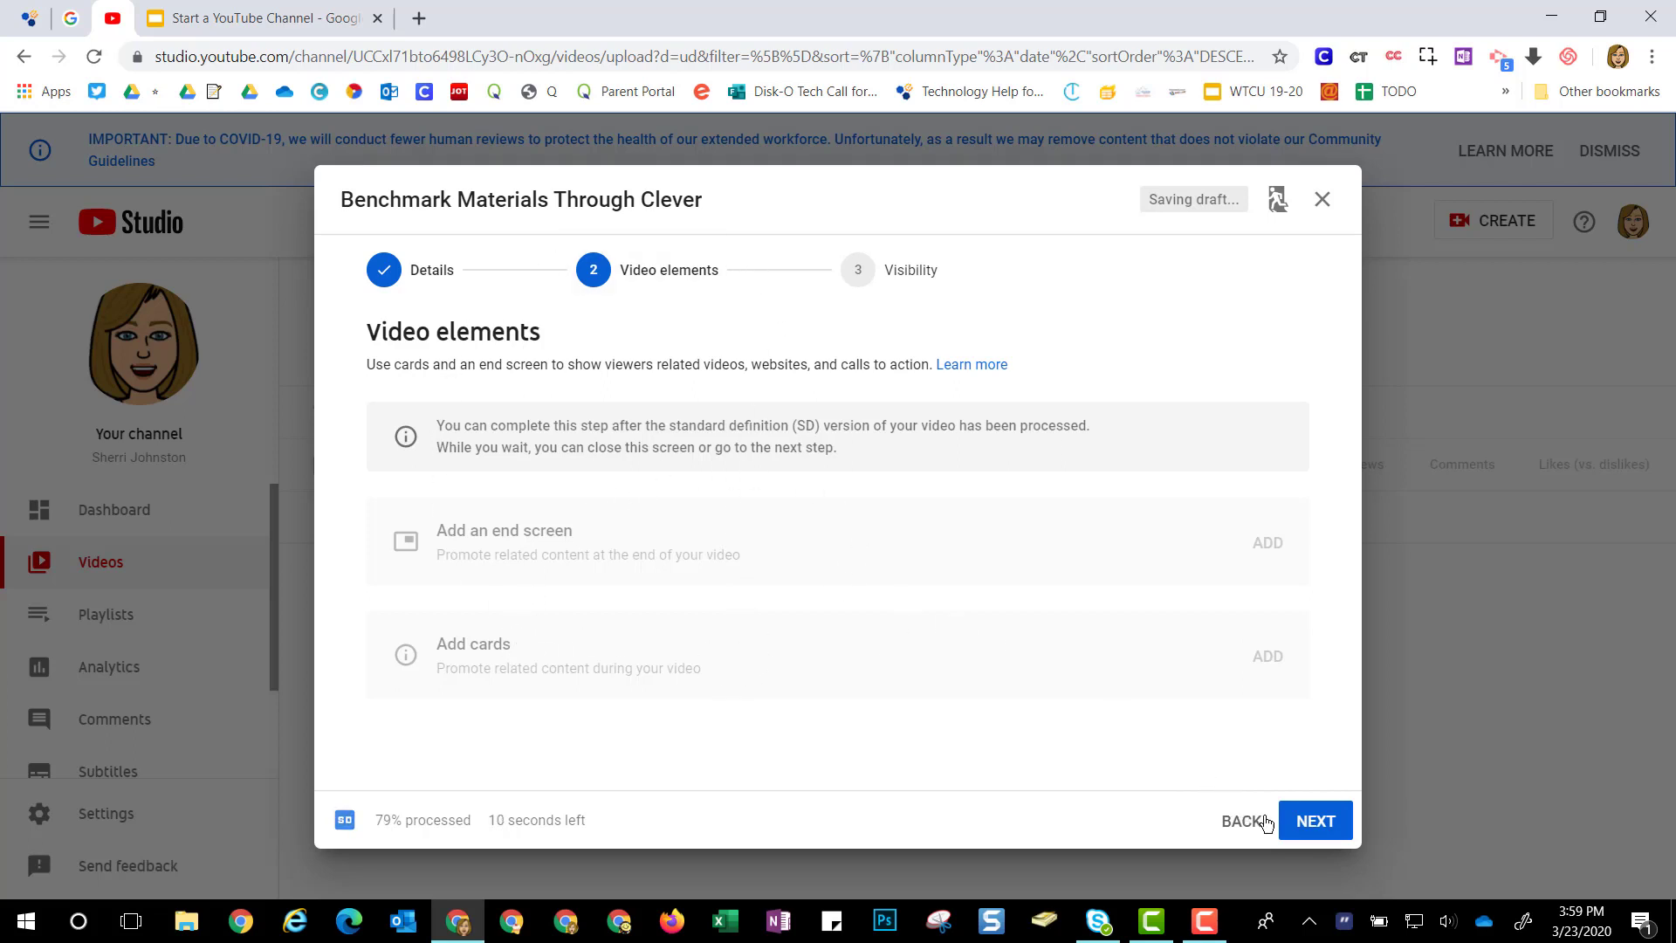
pyautogui.click(1307, 829)
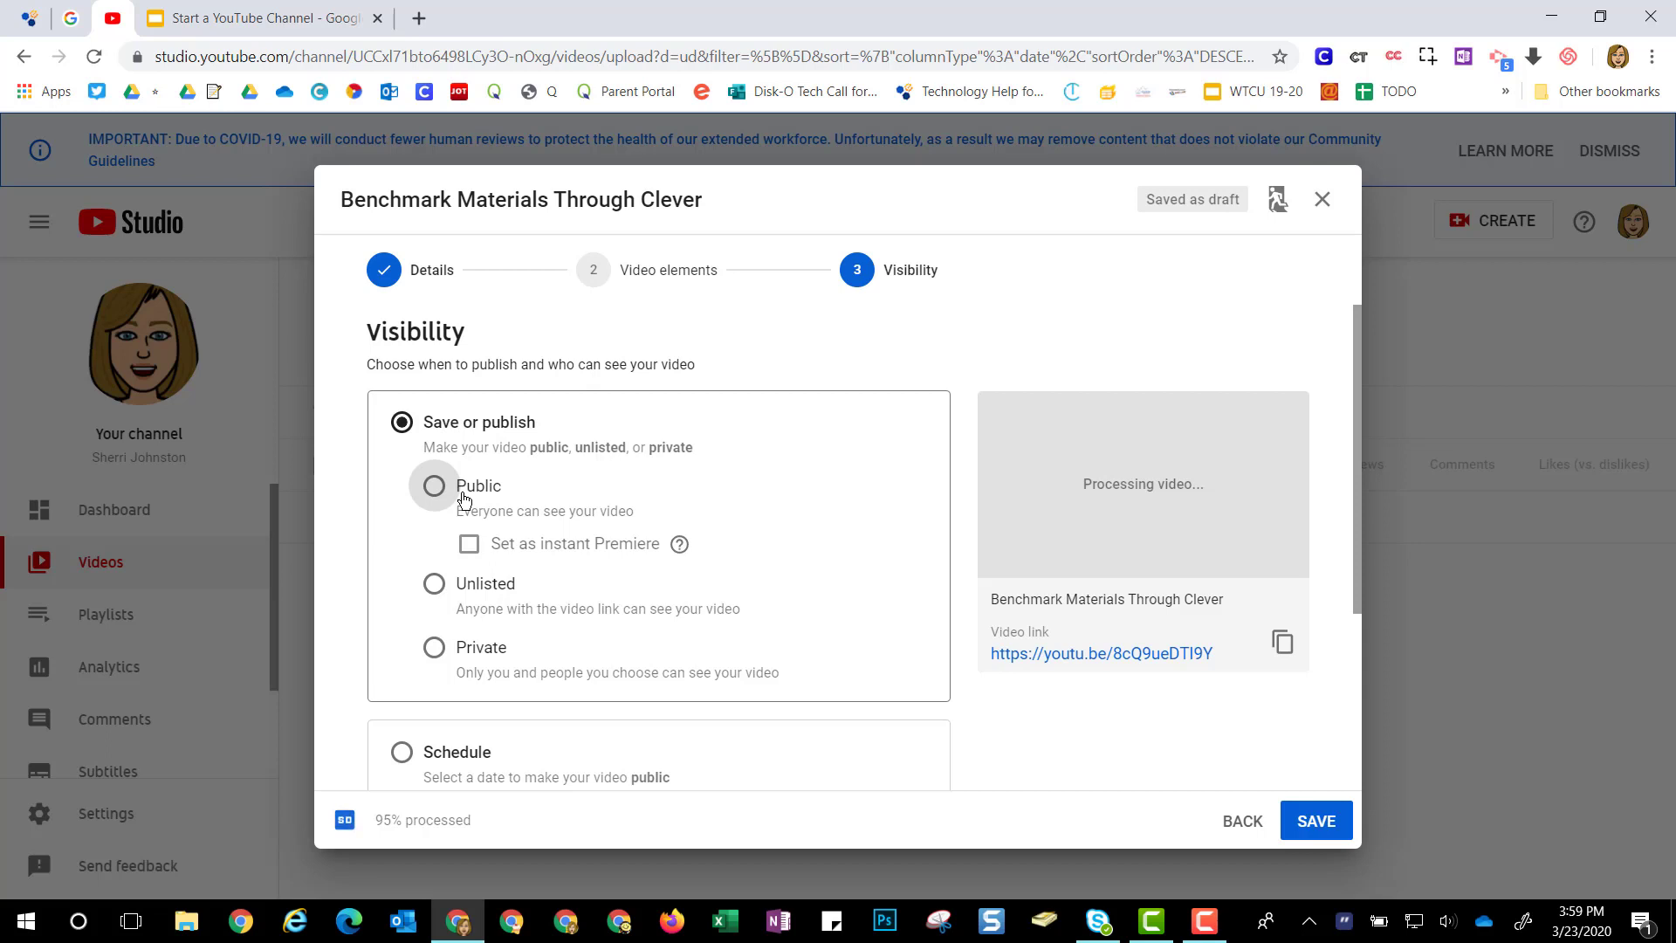
# - Set the video's visibility to Unlisted, save it, and close the sharing dialog
pyautogui.click(434, 585)
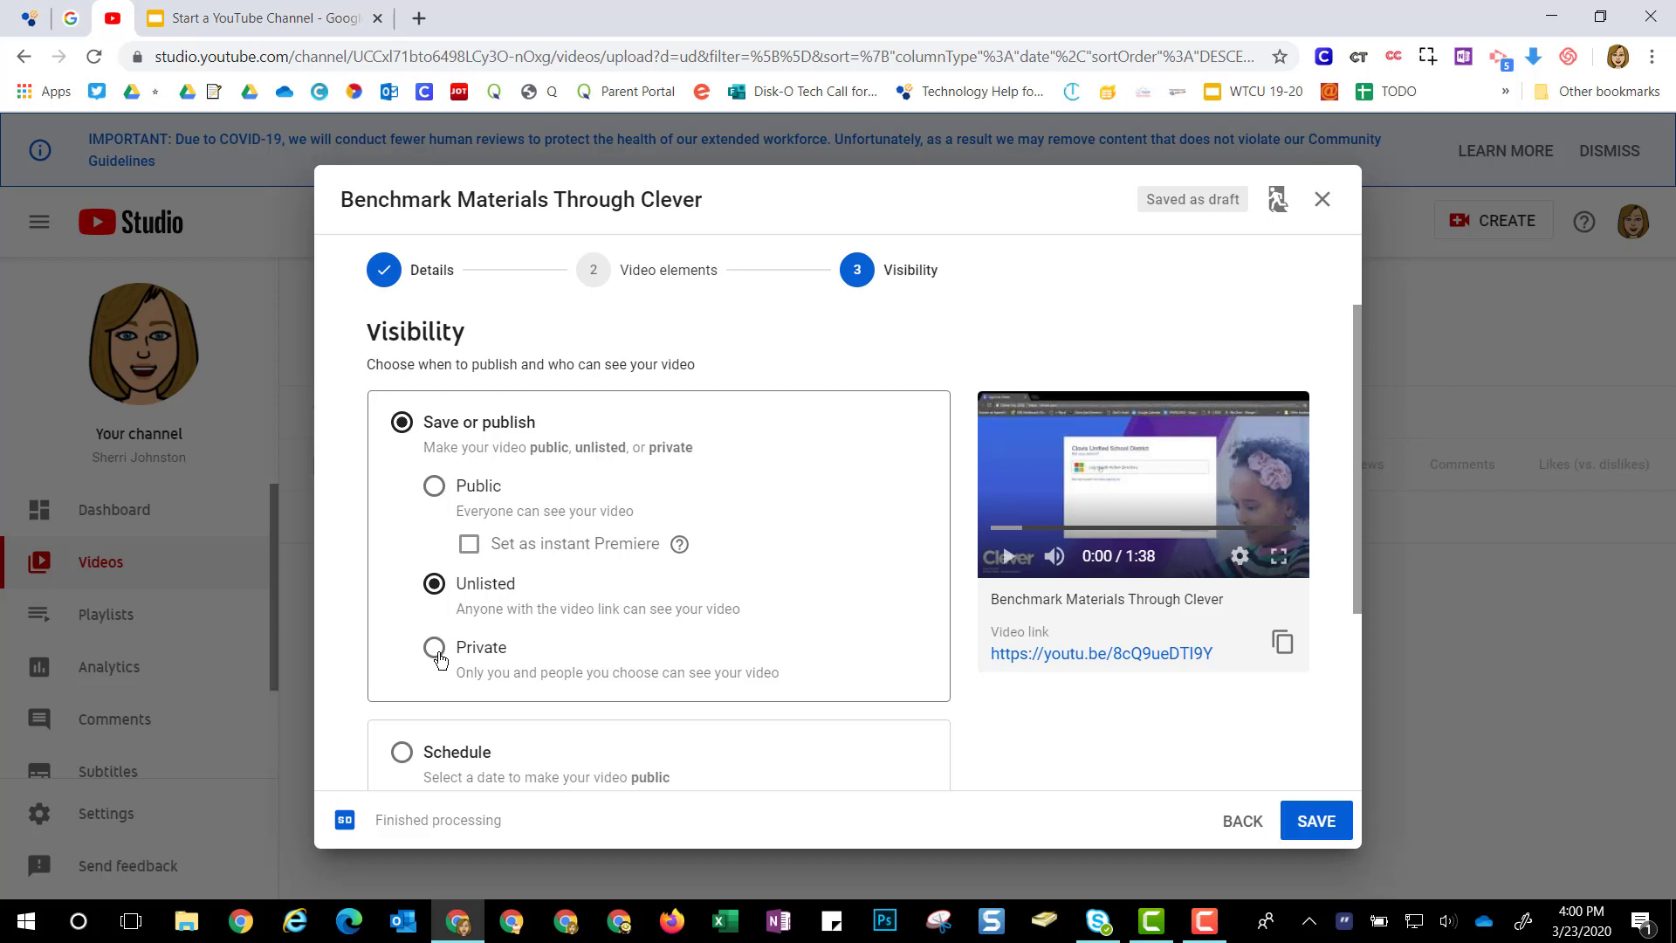
pyautogui.scroll(-3, 480, 543)
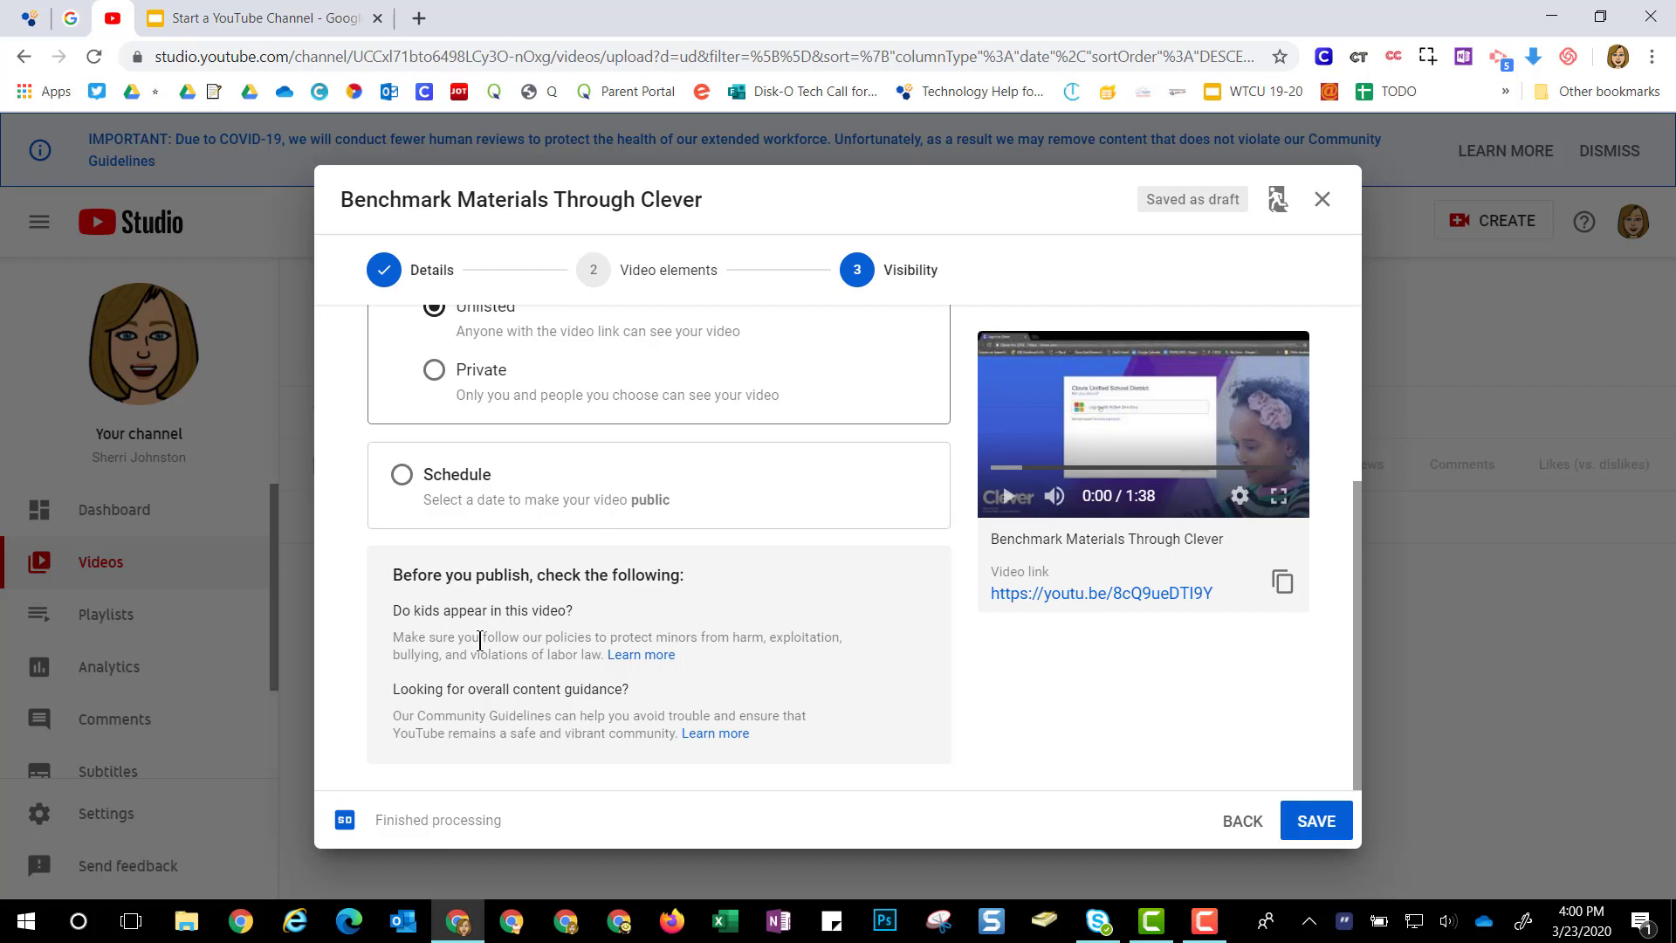
pyautogui.click(1319, 822)
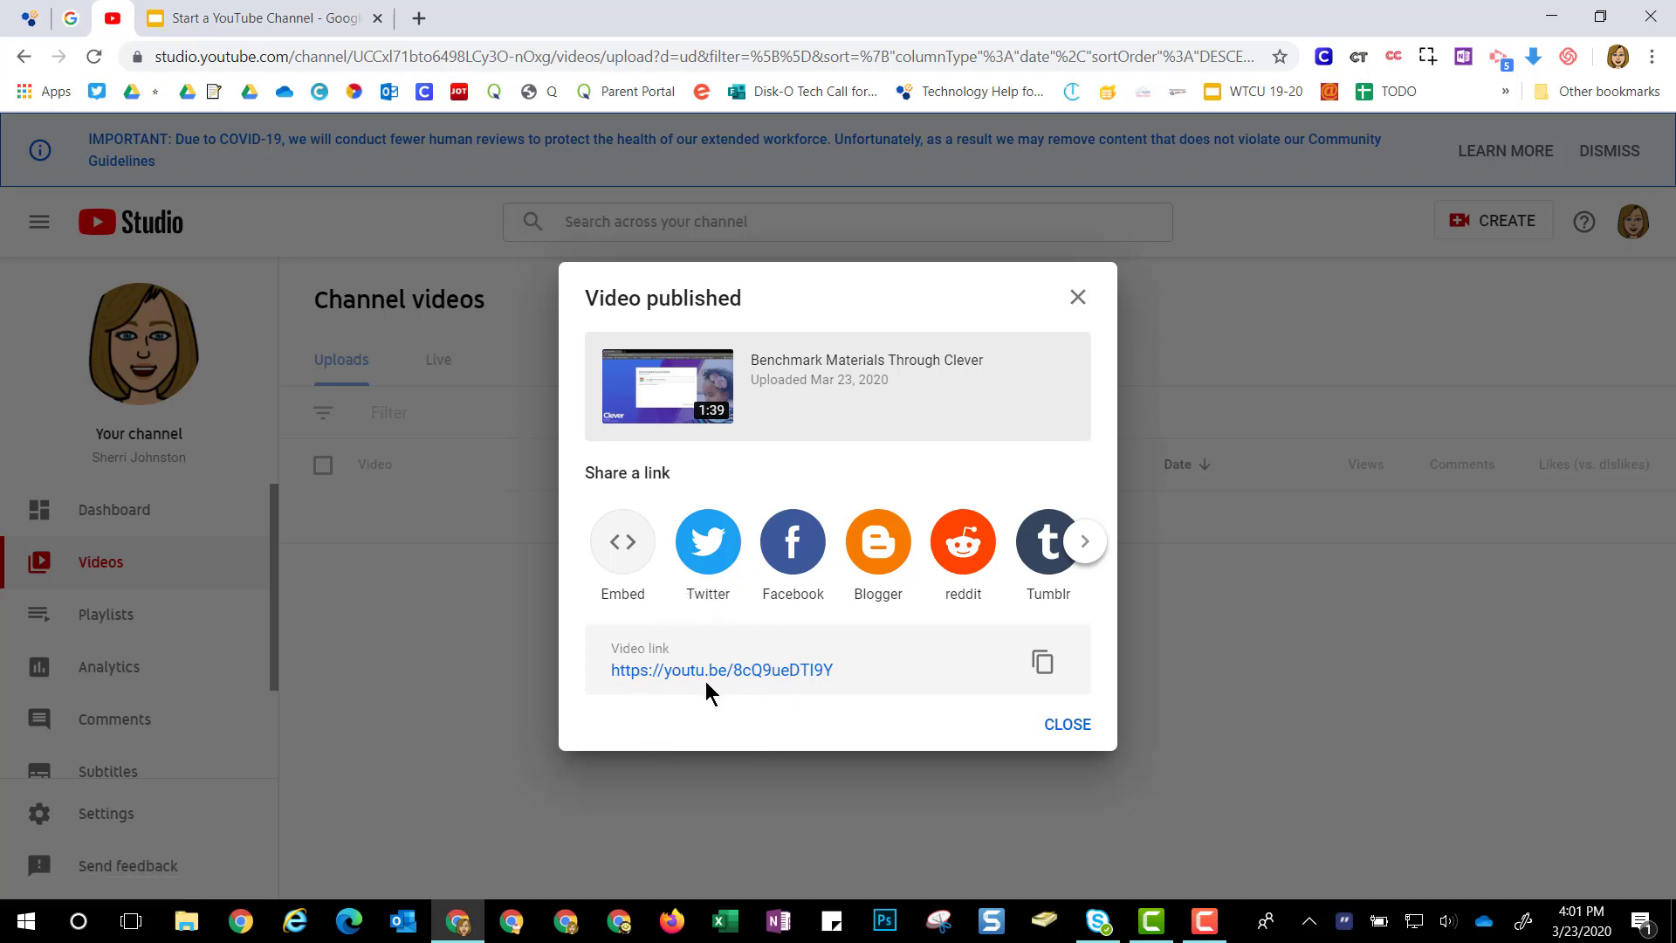
pyautogui.click(1069, 727)
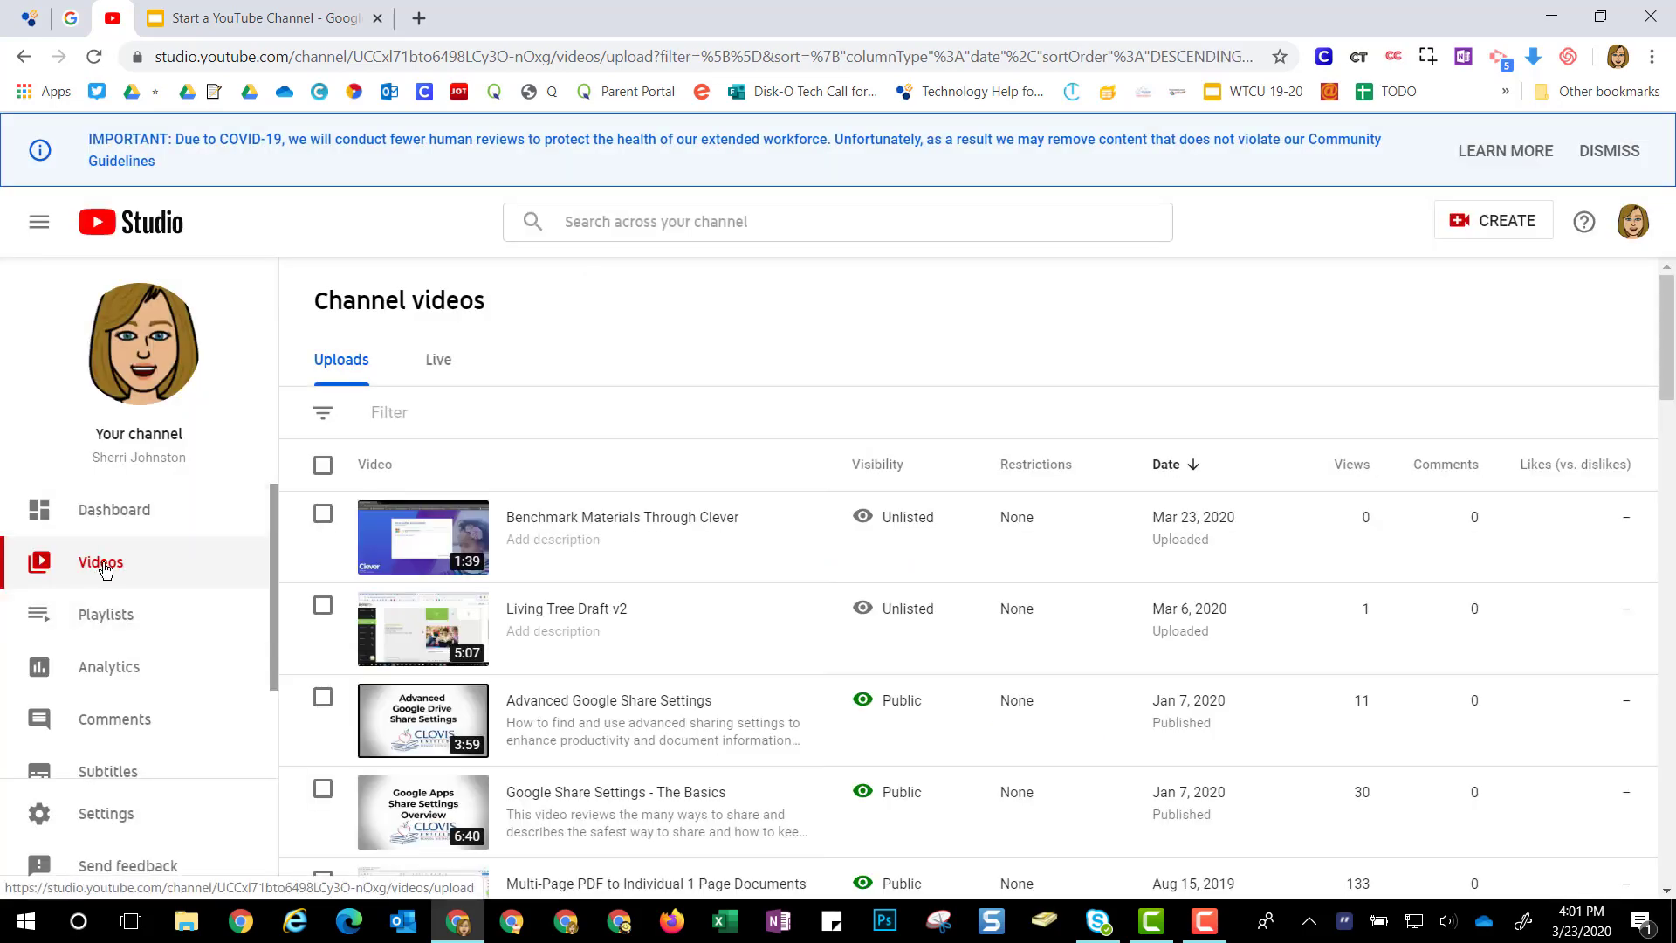
# - Open the details of Benchmark Materials Through Clever and examine its YouTube watch page and link, closing that page when done
pyautogui.click(393, 535)
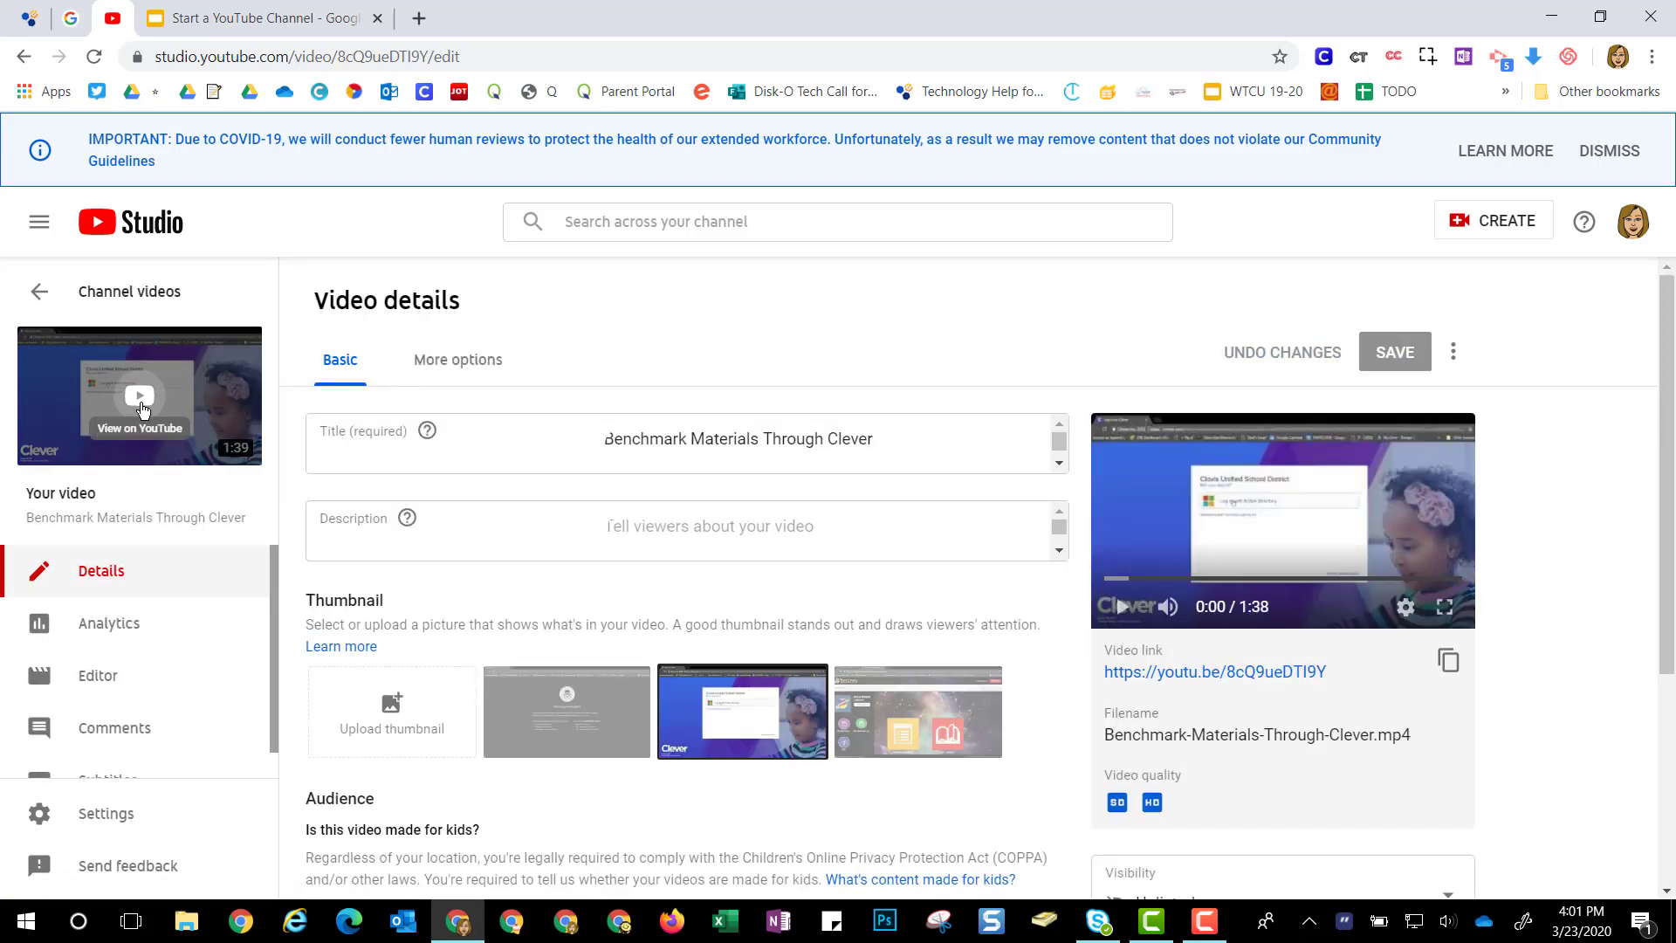
pyautogui.click(140, 401)
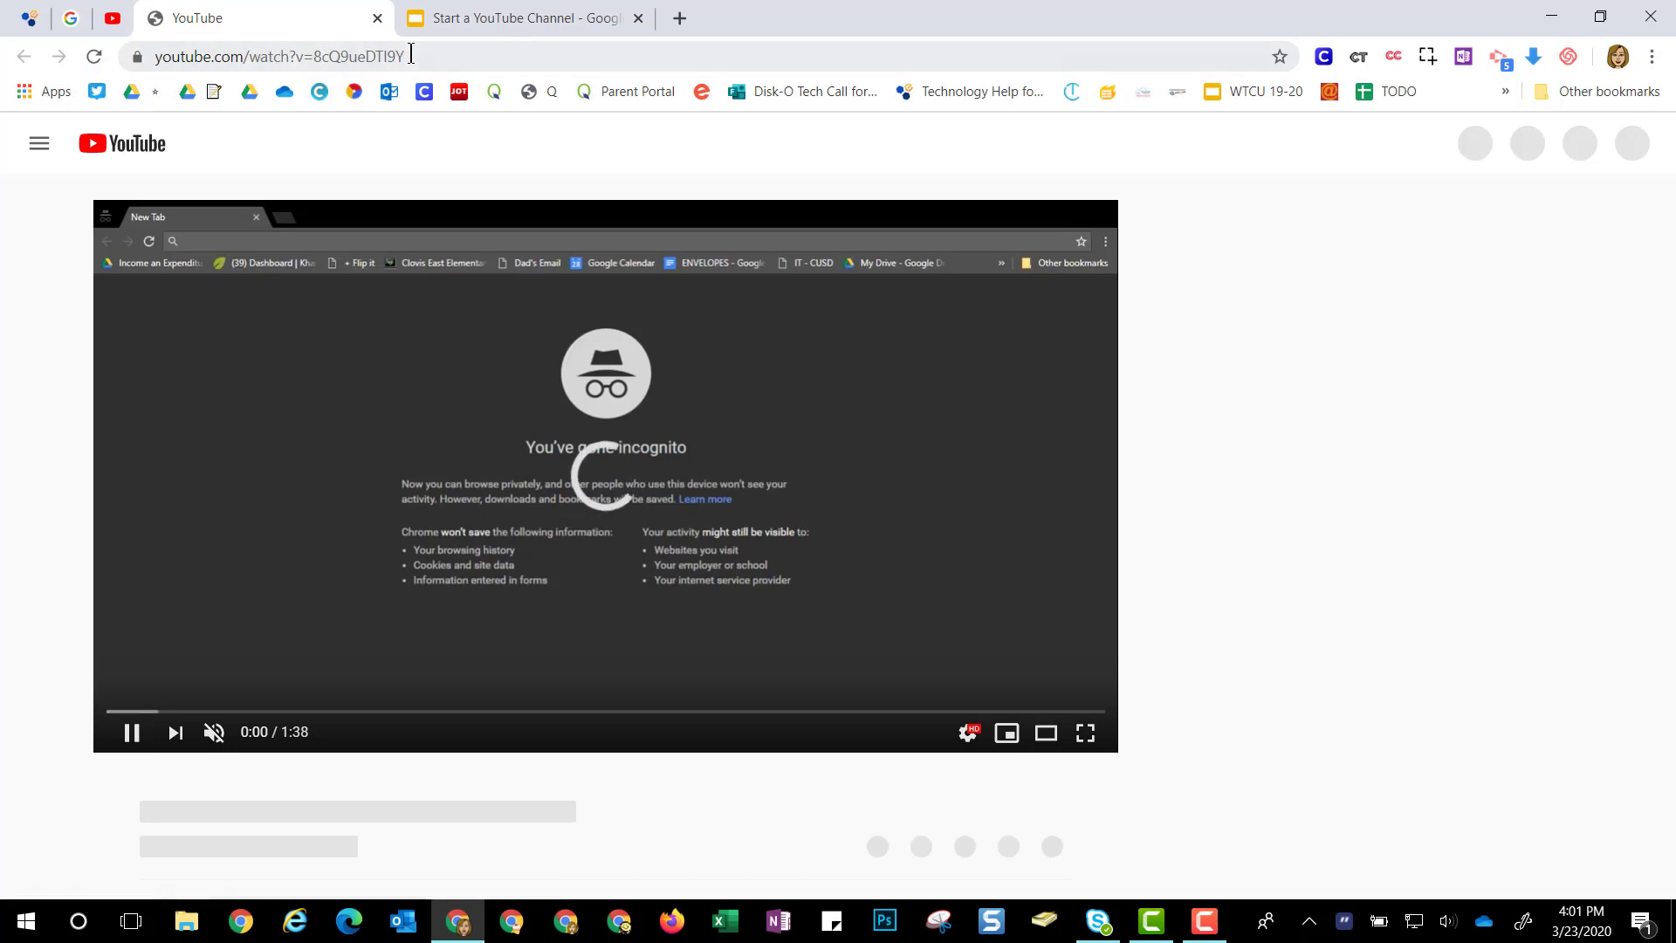
pyautogui.moveTo(411, 55); pyautogui.dragTo(131, 57)
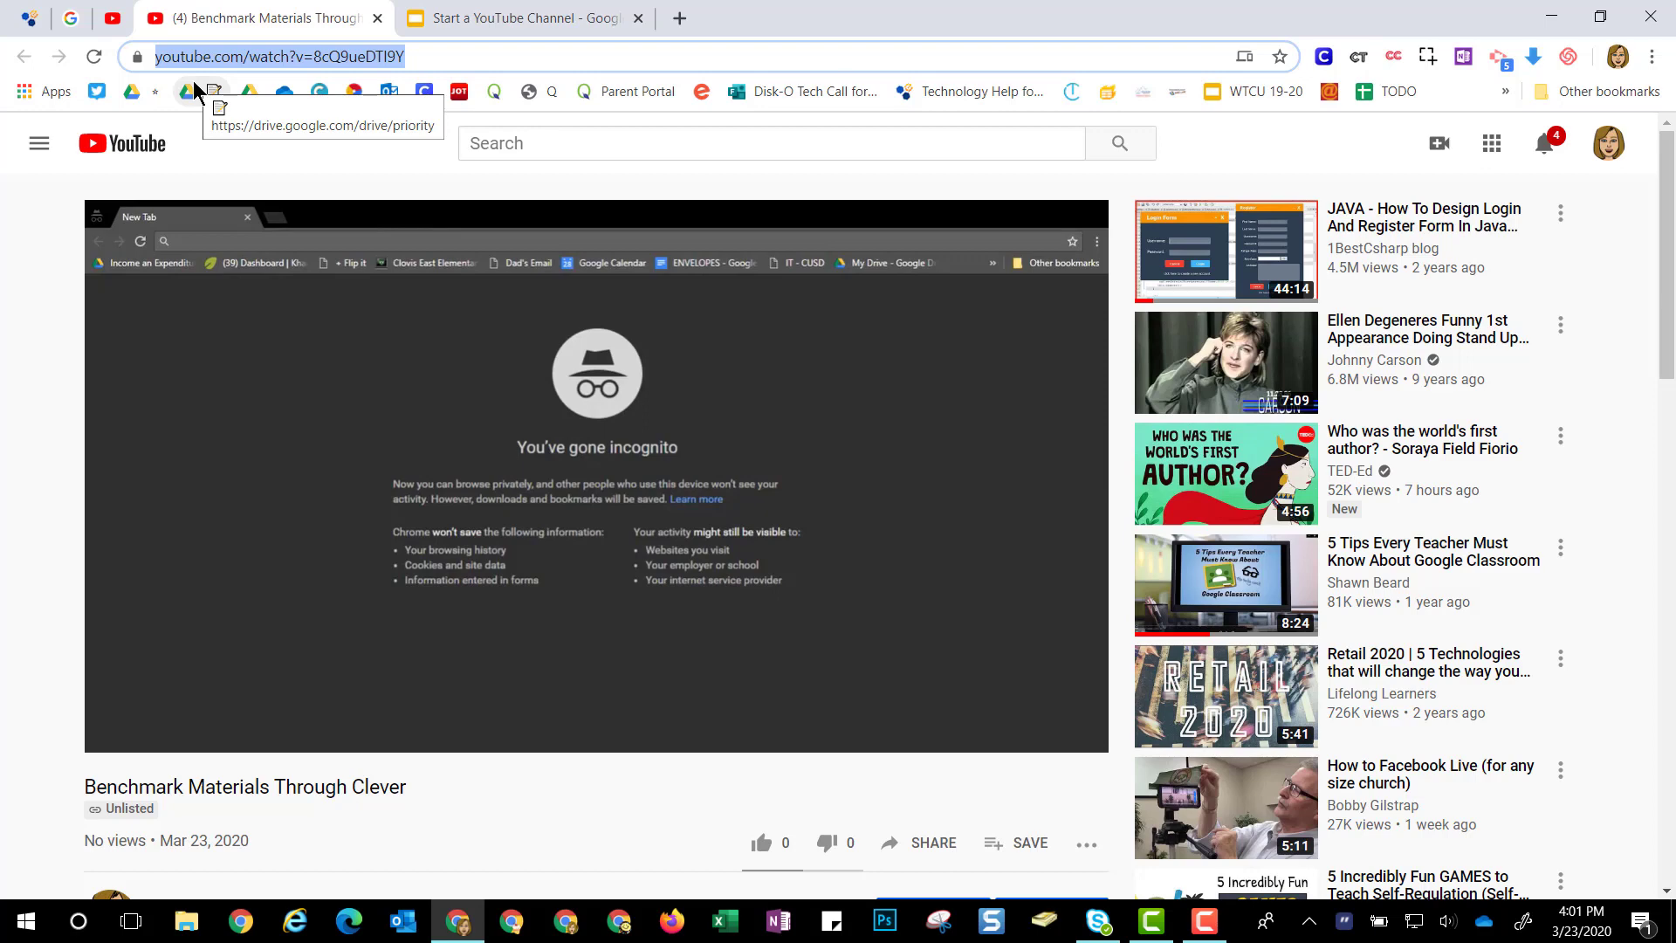
pyautogui.click(377, 18)
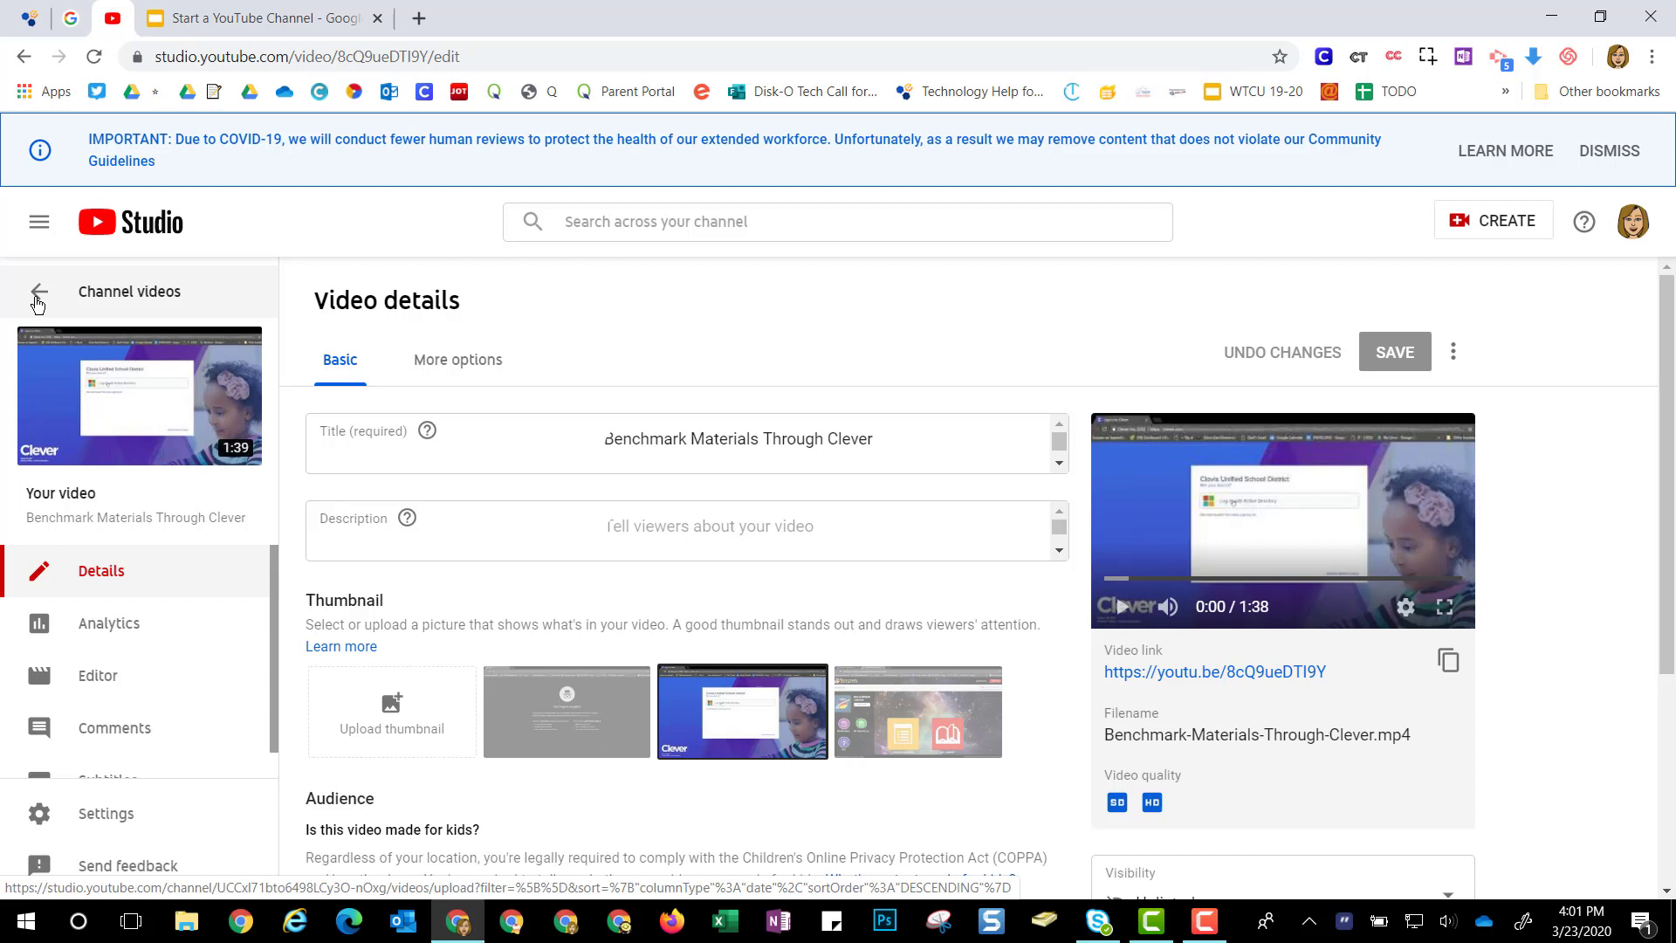
# - Return to the YouTube home page at youtube.com
pyautogui.click(251, 57)
pyautogui.write('youtube.com')
pyautogui.press('Return')
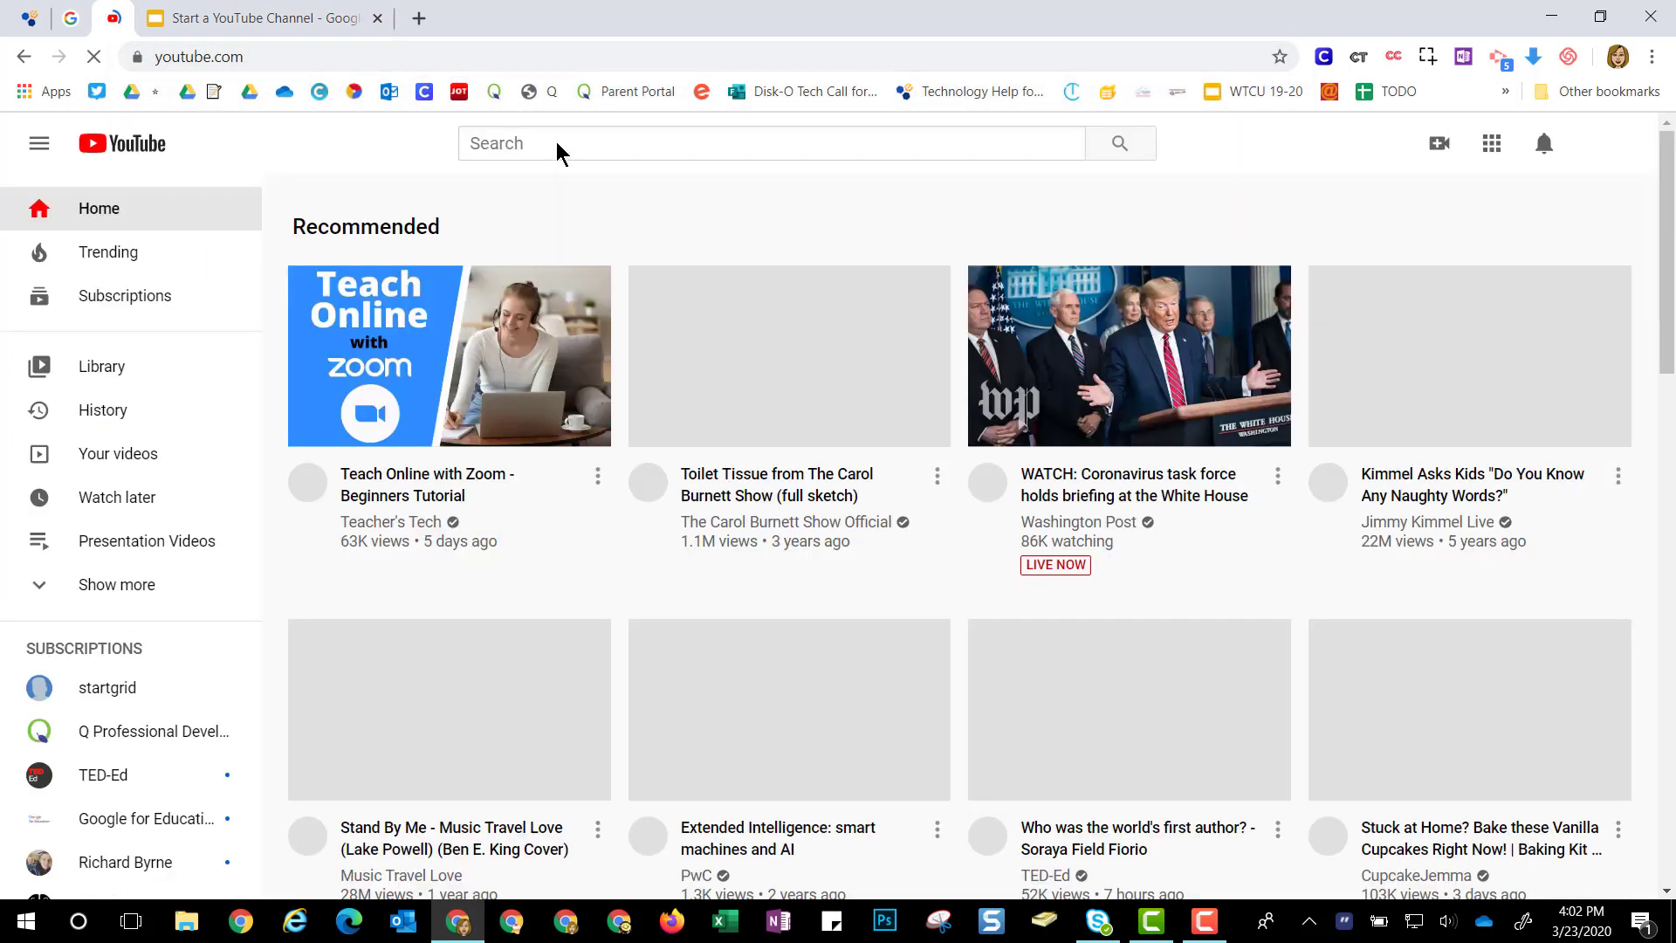
# - Search YouTube for "cell biology"
pyautogui.click(557, 150)
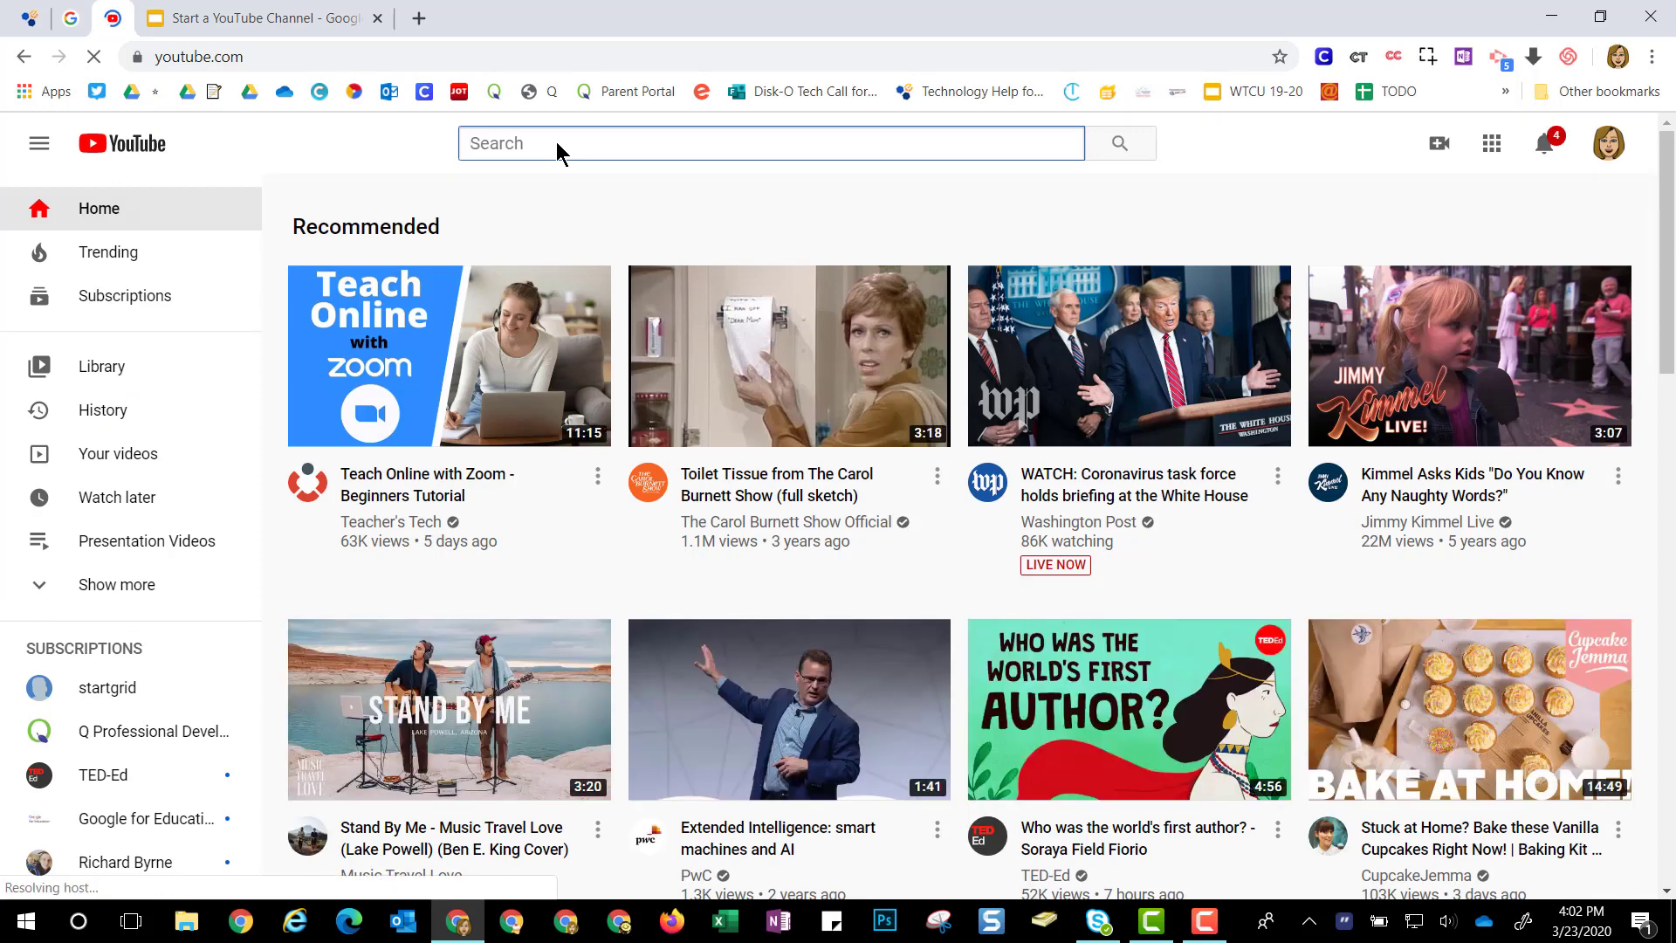
pyautogui.write('b')
pyautogui.press('BackSpace')
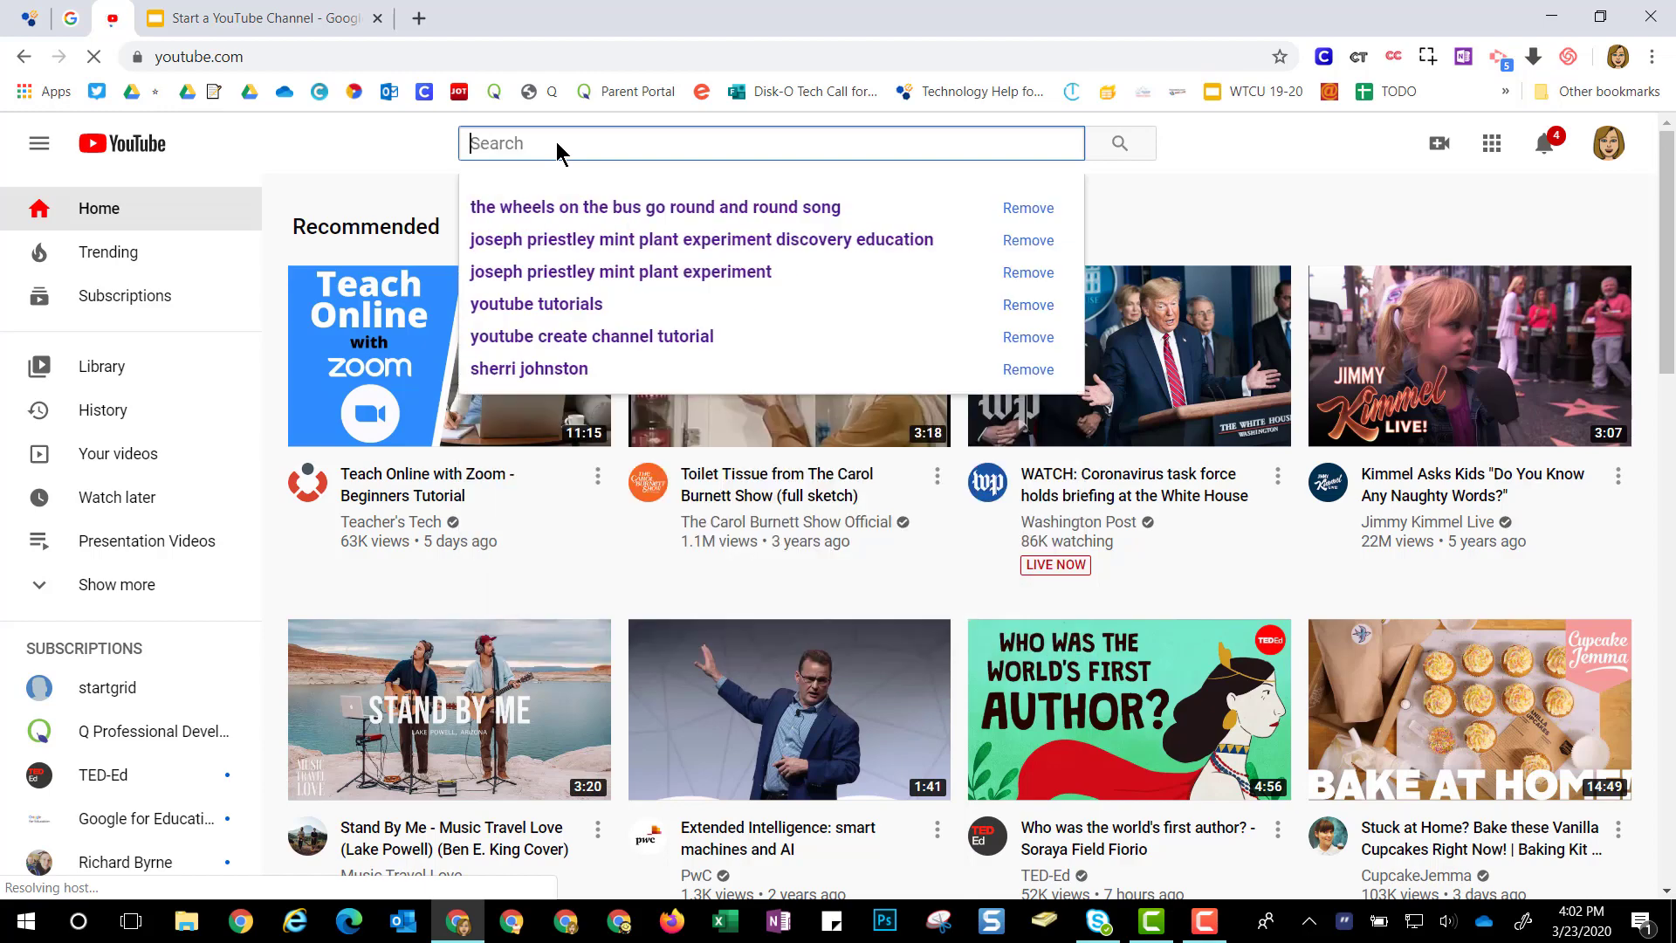
pyautogui.write('cell biologu')
pyautogui.press('Return')
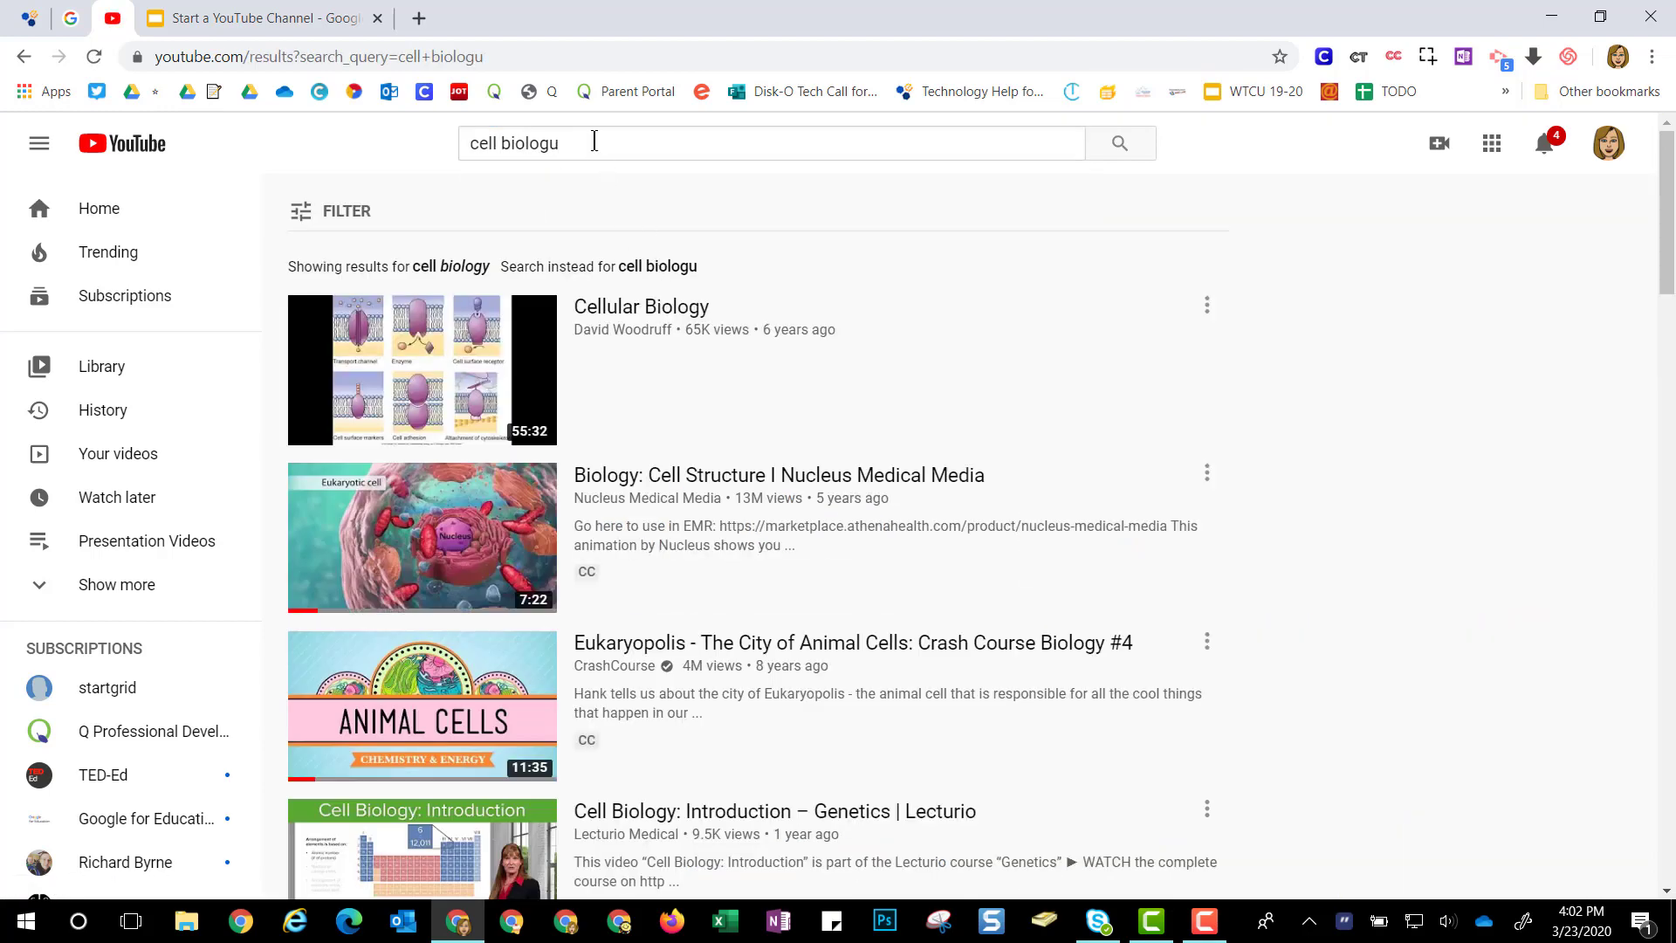
pyautogui.click(594, 142)
pyautogui.press('BackSpace')
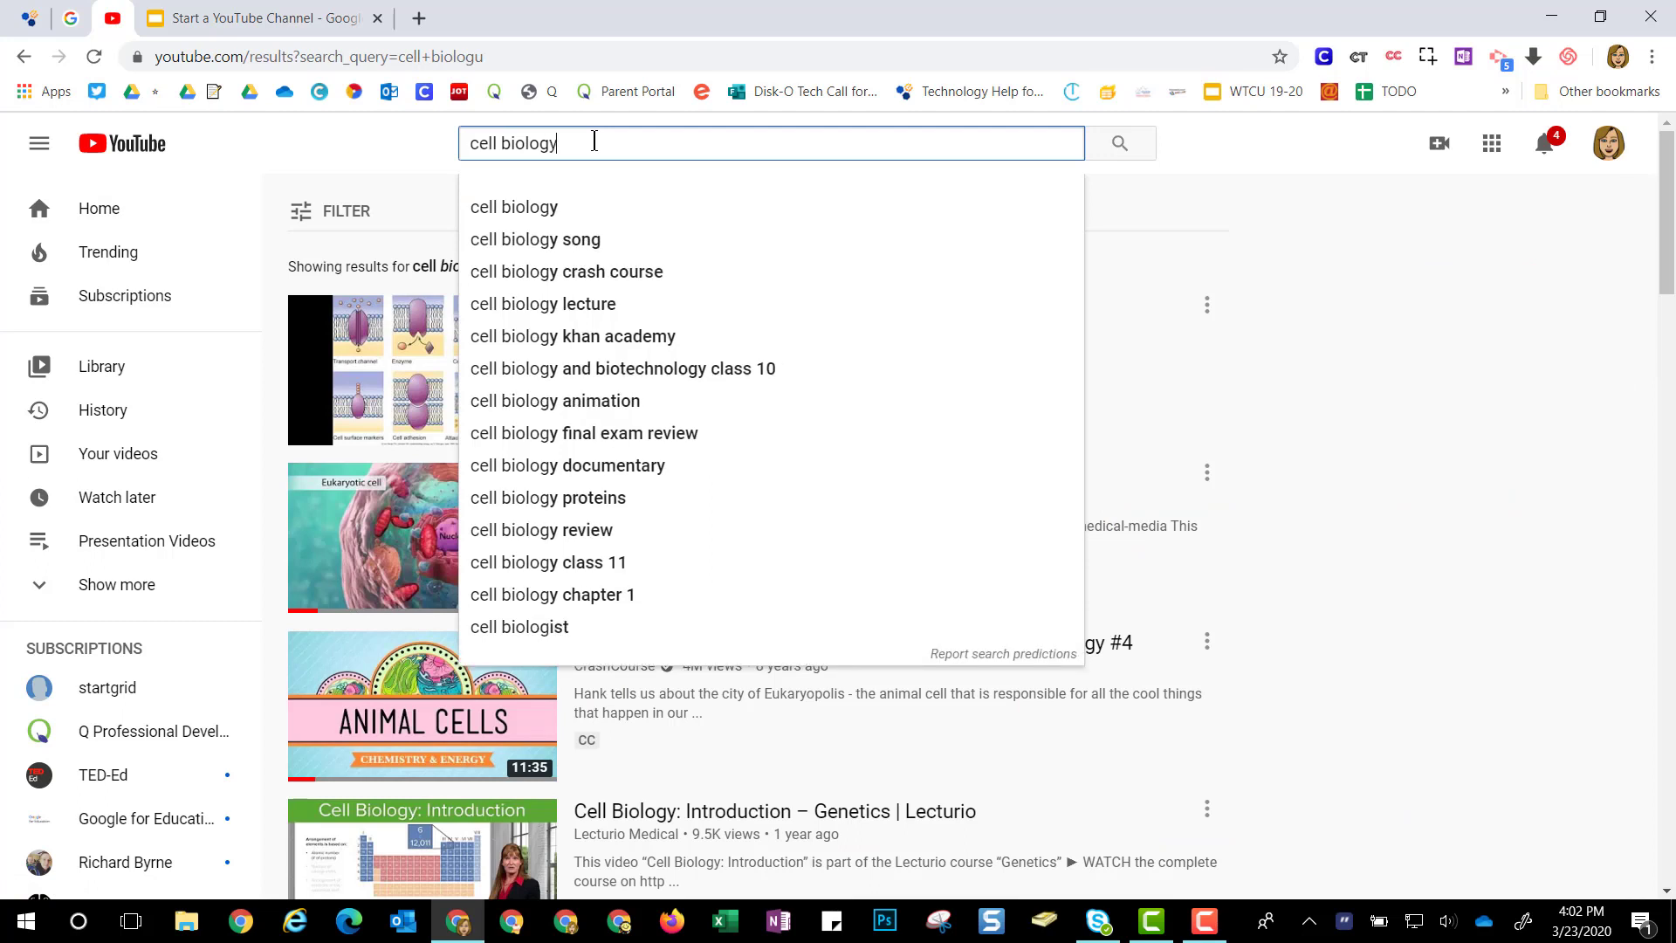
pyautogui.write('y')
pyautogui.press('Return')
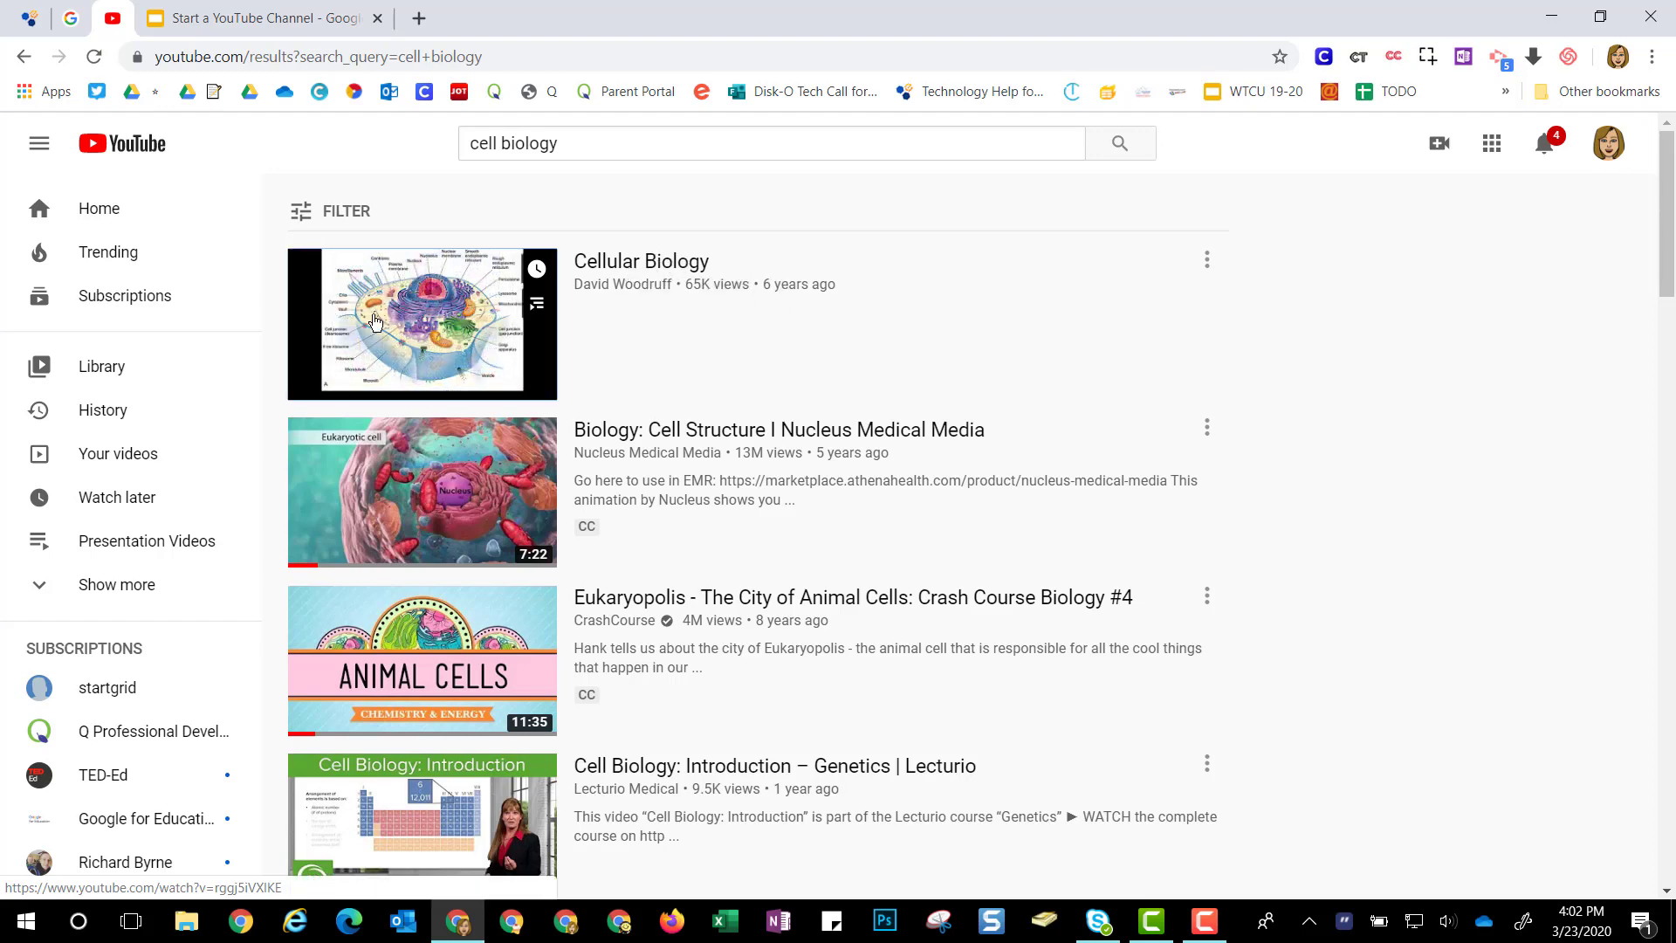
# - Open the Cellular Biology video from the search results, skip its ad, and save the video to Biology Play List
pyautogui.click(375, 322)
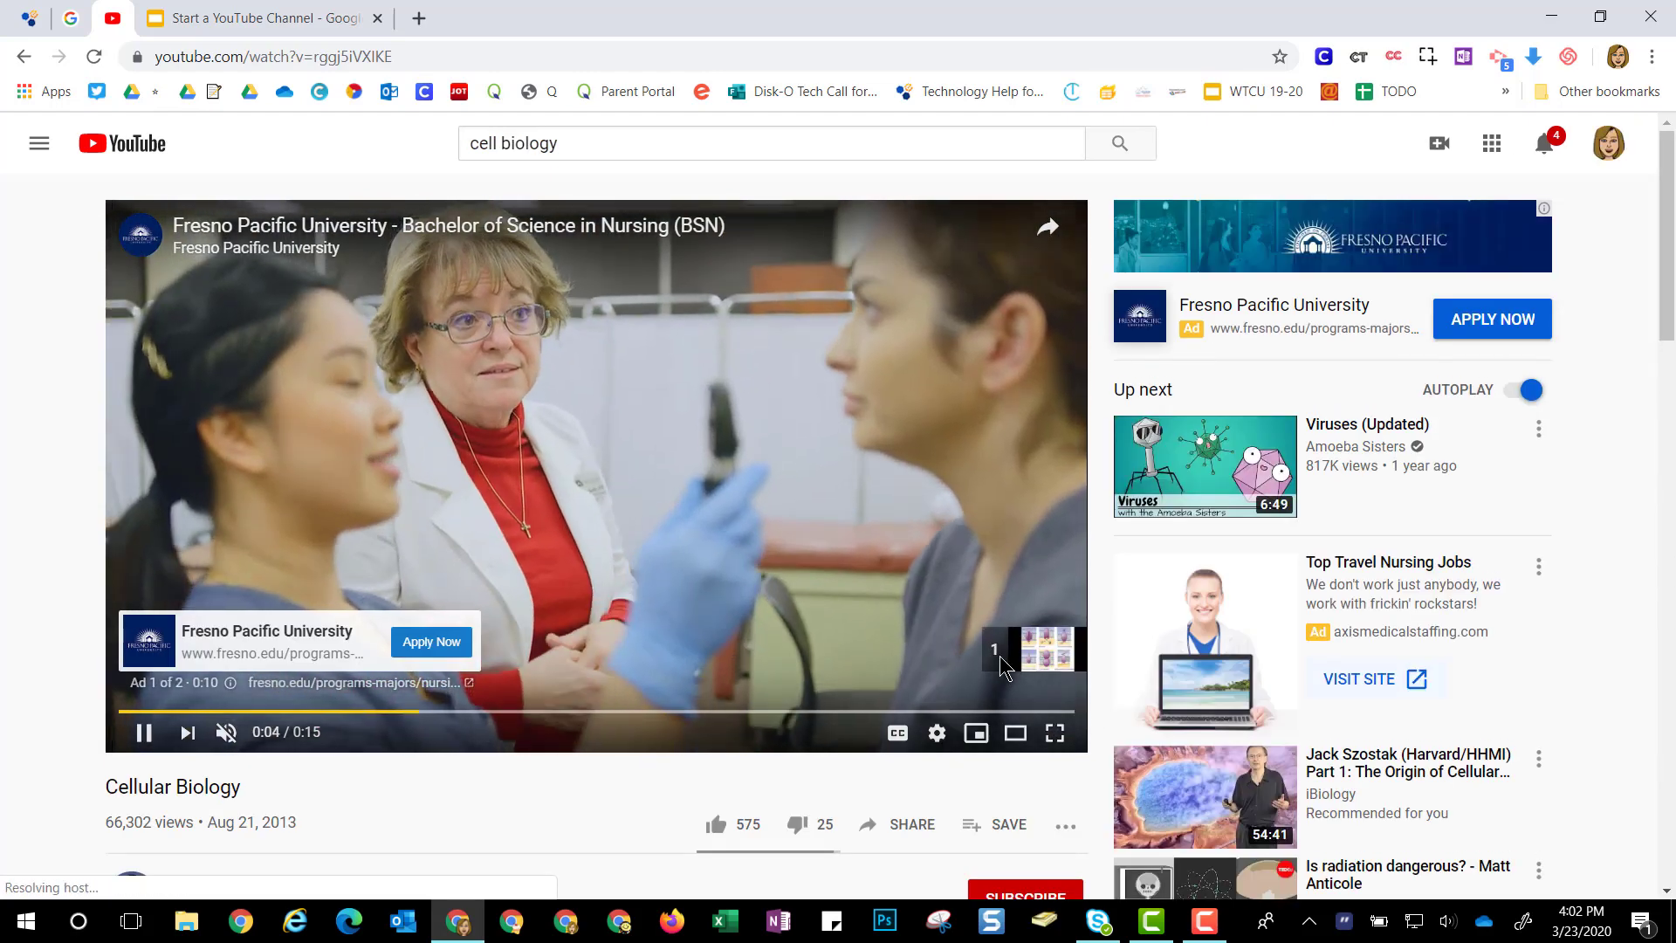
pyautogui.click(1002, 663)
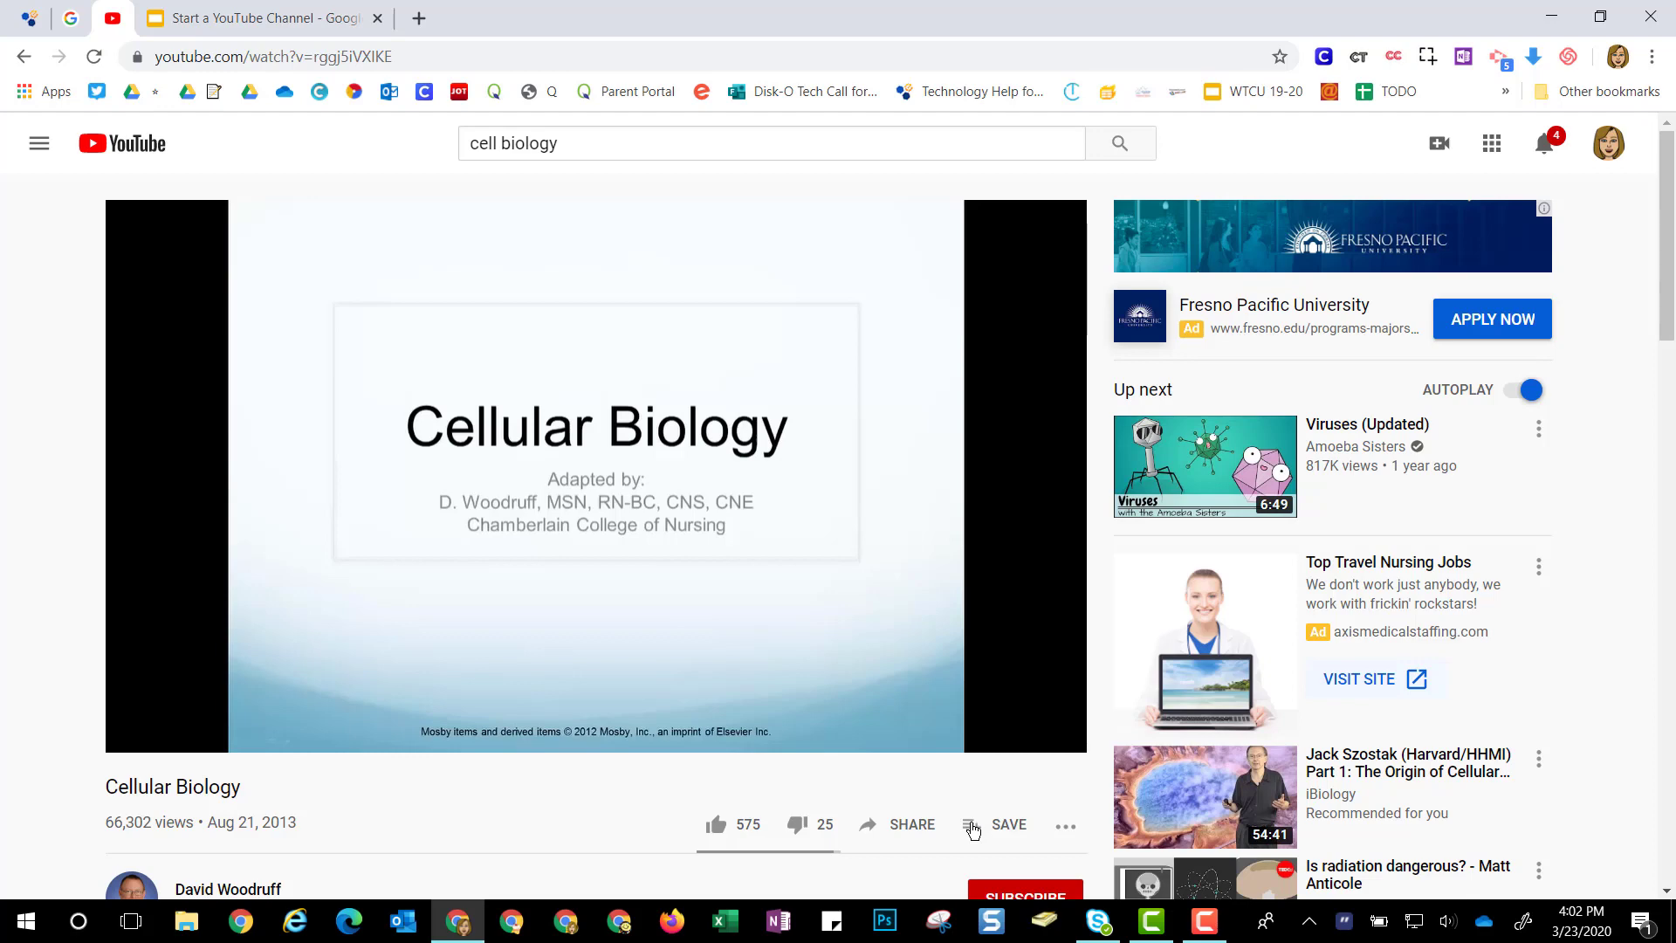
pyautogui.click(973, 836)
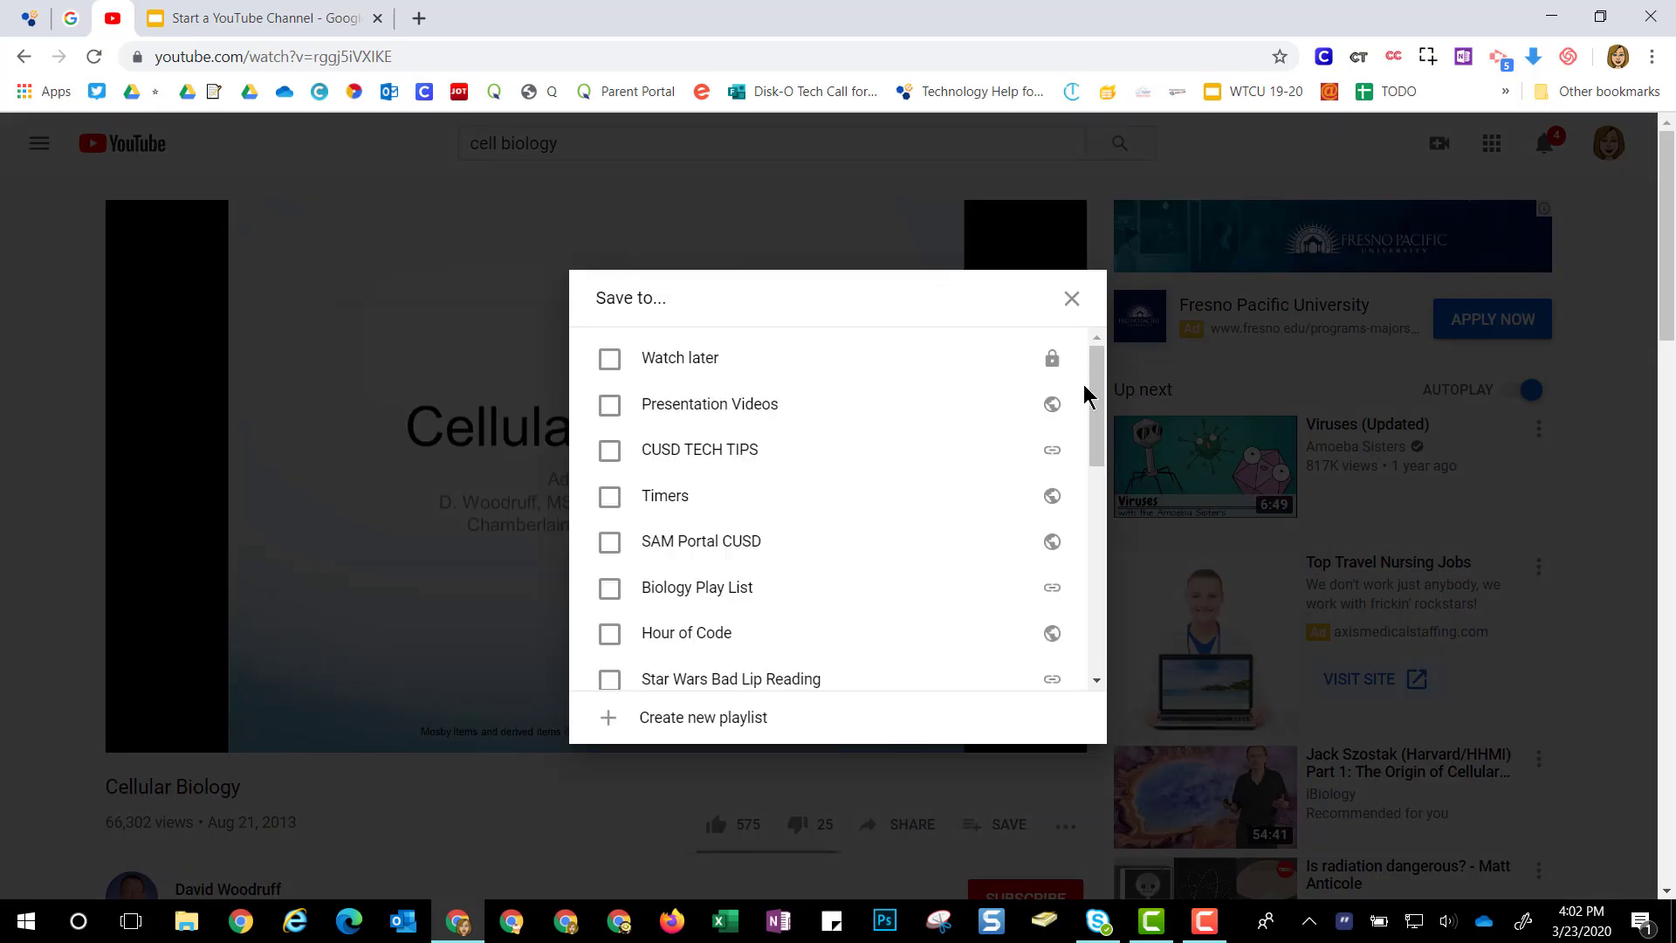
pyautogui.moveTo(1095, 384); pyautogui.dragTo(899, 487)
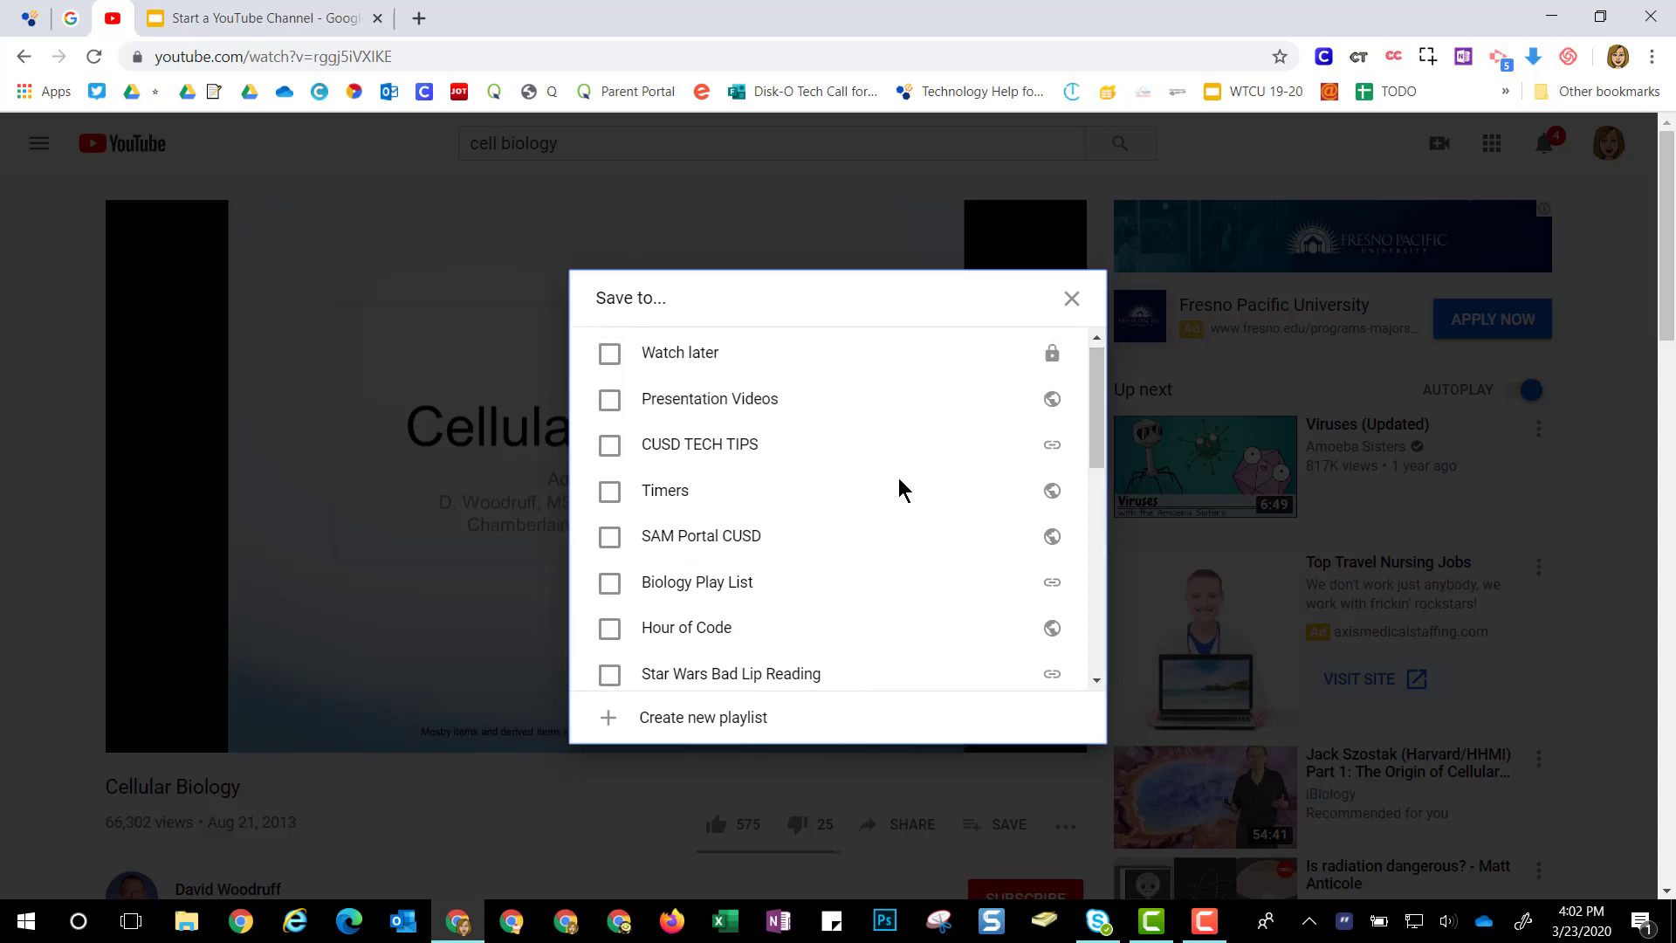
pyautogui.click(609, 583)
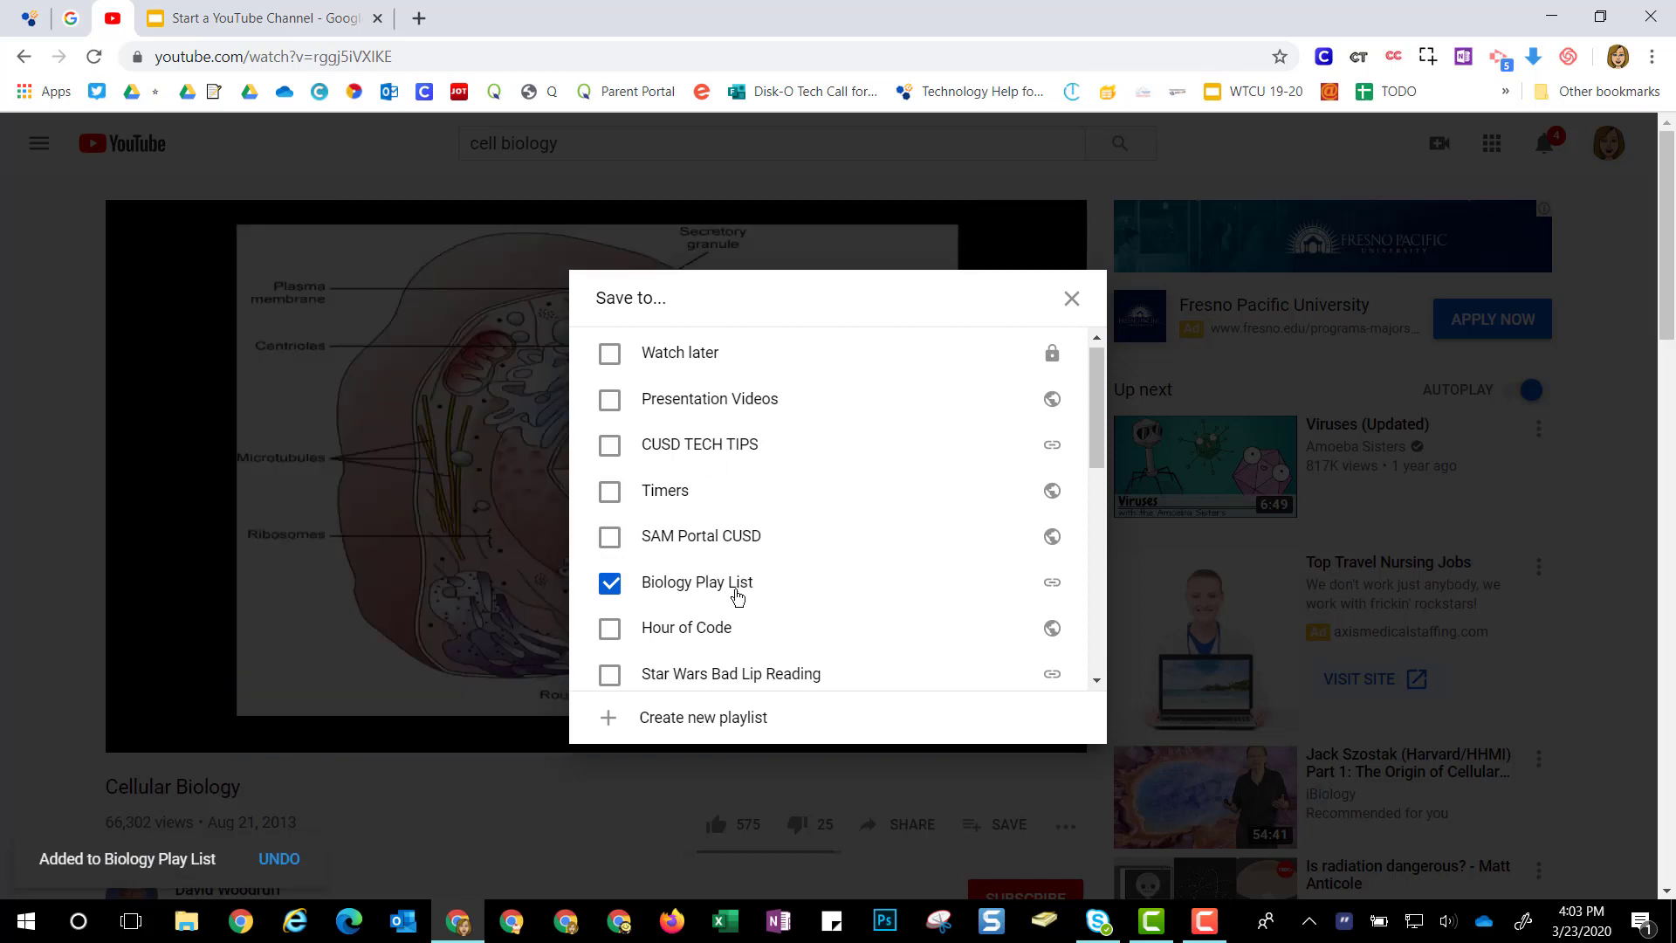
# - Create a new public playlist named "Biology 2 Playlist" containing the Cellular Biology video
pyautogui.click(729, 722)
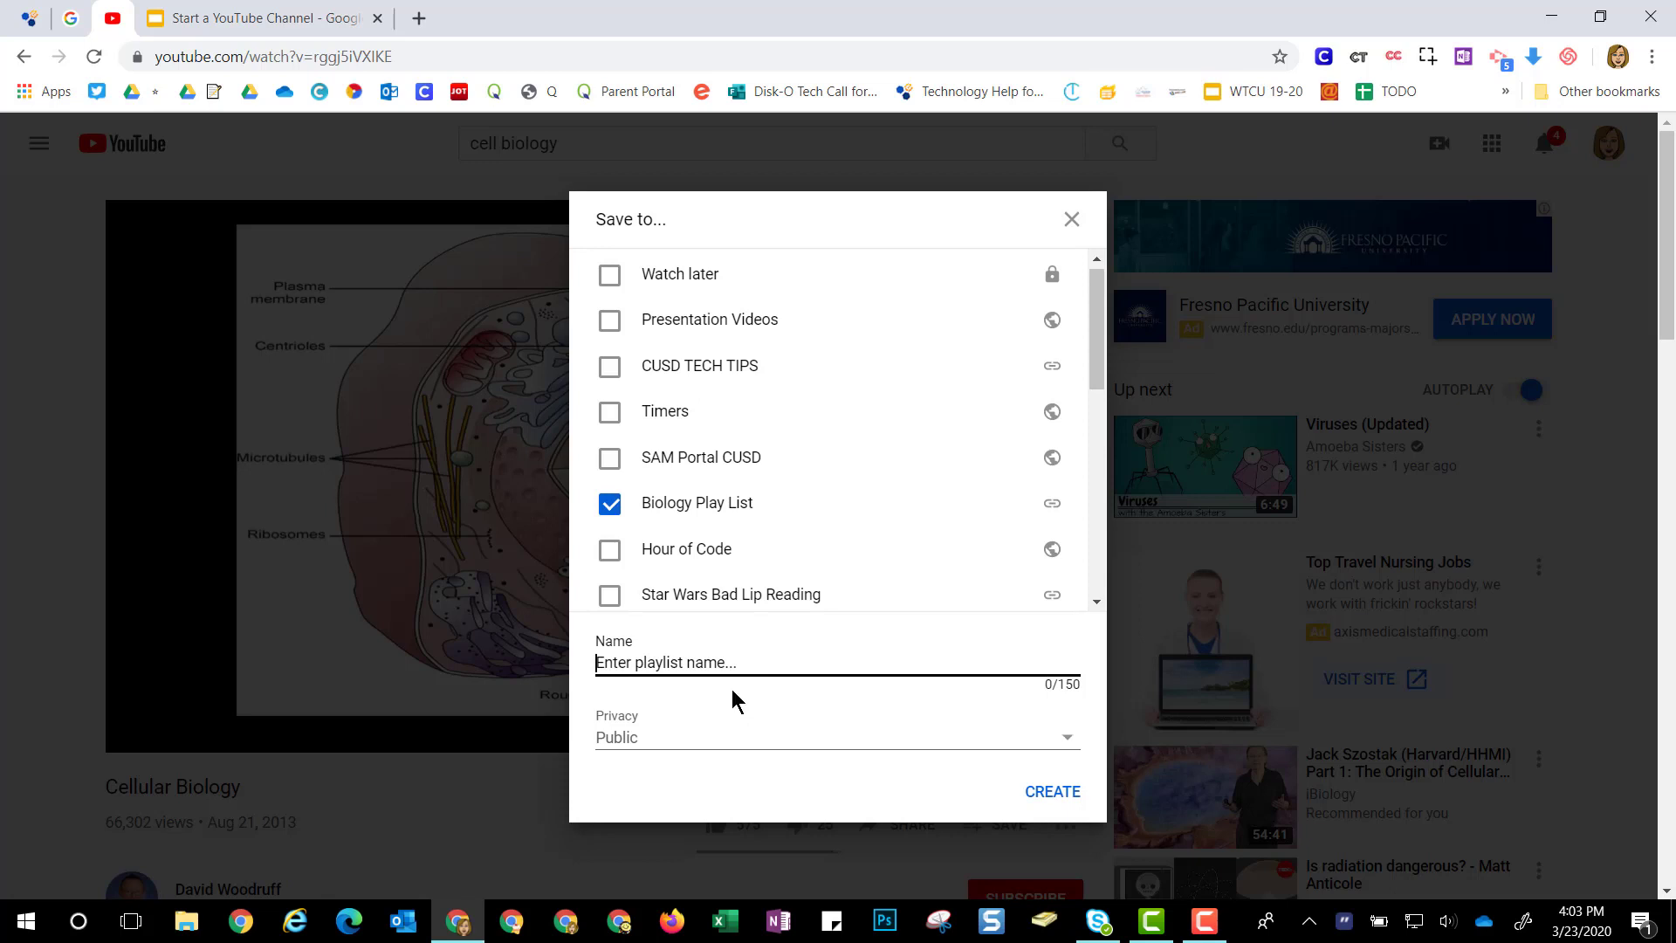
pyautogui.write('Biology 2 Playlist')
pyautogui.click(1054, 796)
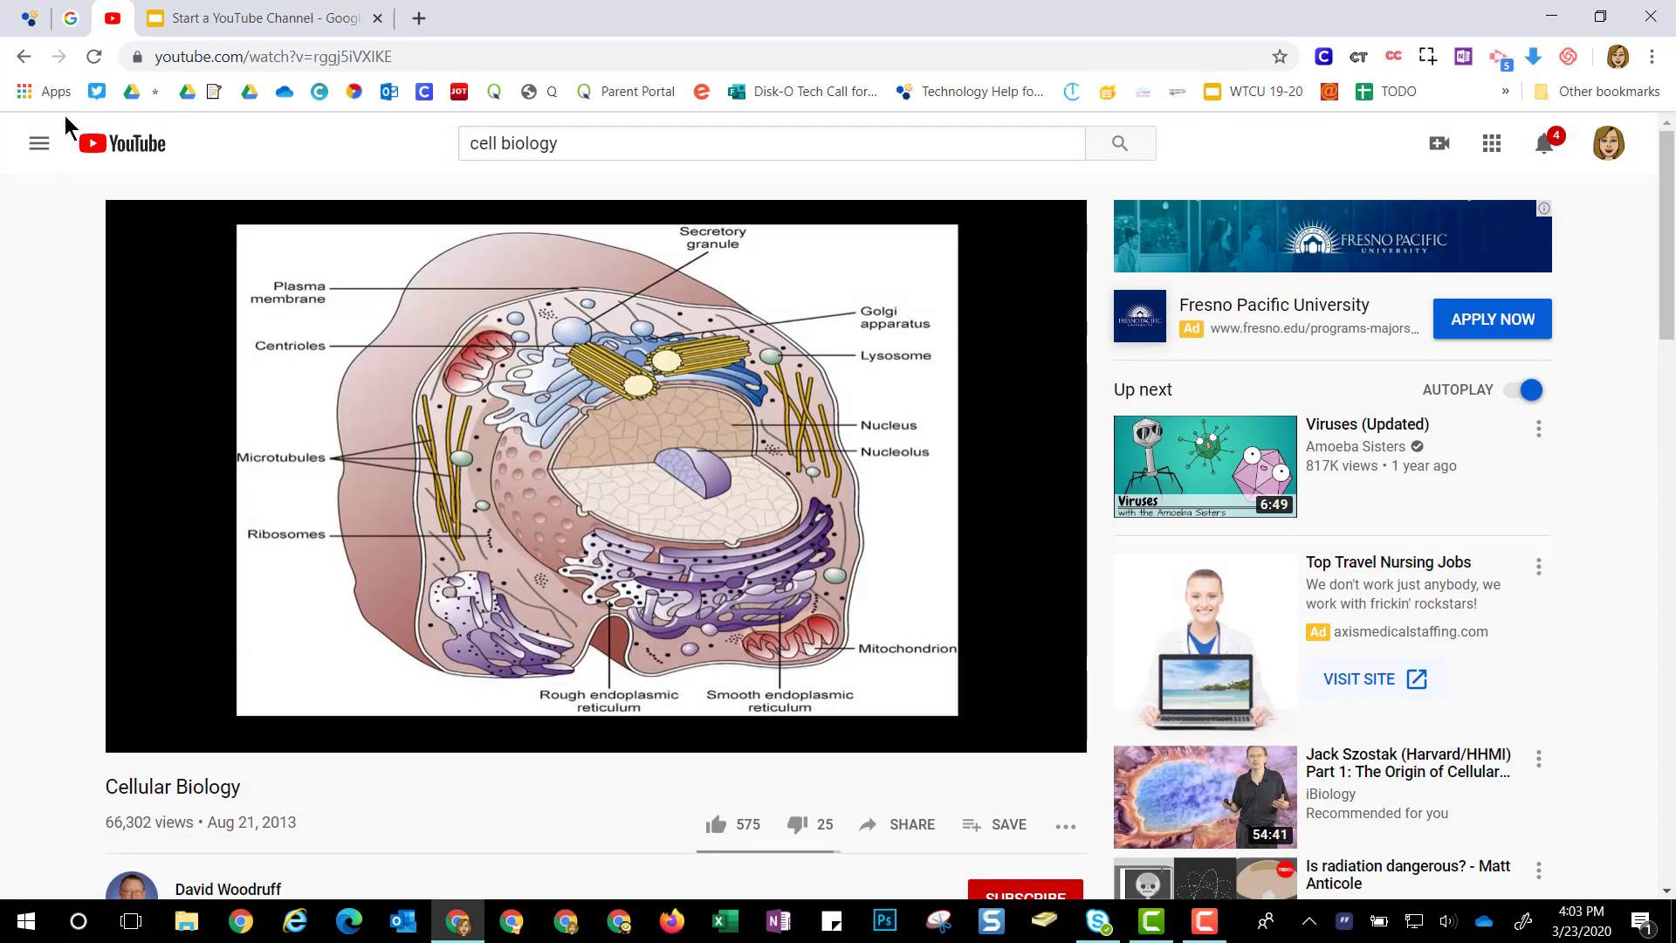
# - Return to the search results and save the "Biology: Cell Structure" video by Nucleus Medical Media to Biology 2 Playlist
pyautogui.click(23, 56)
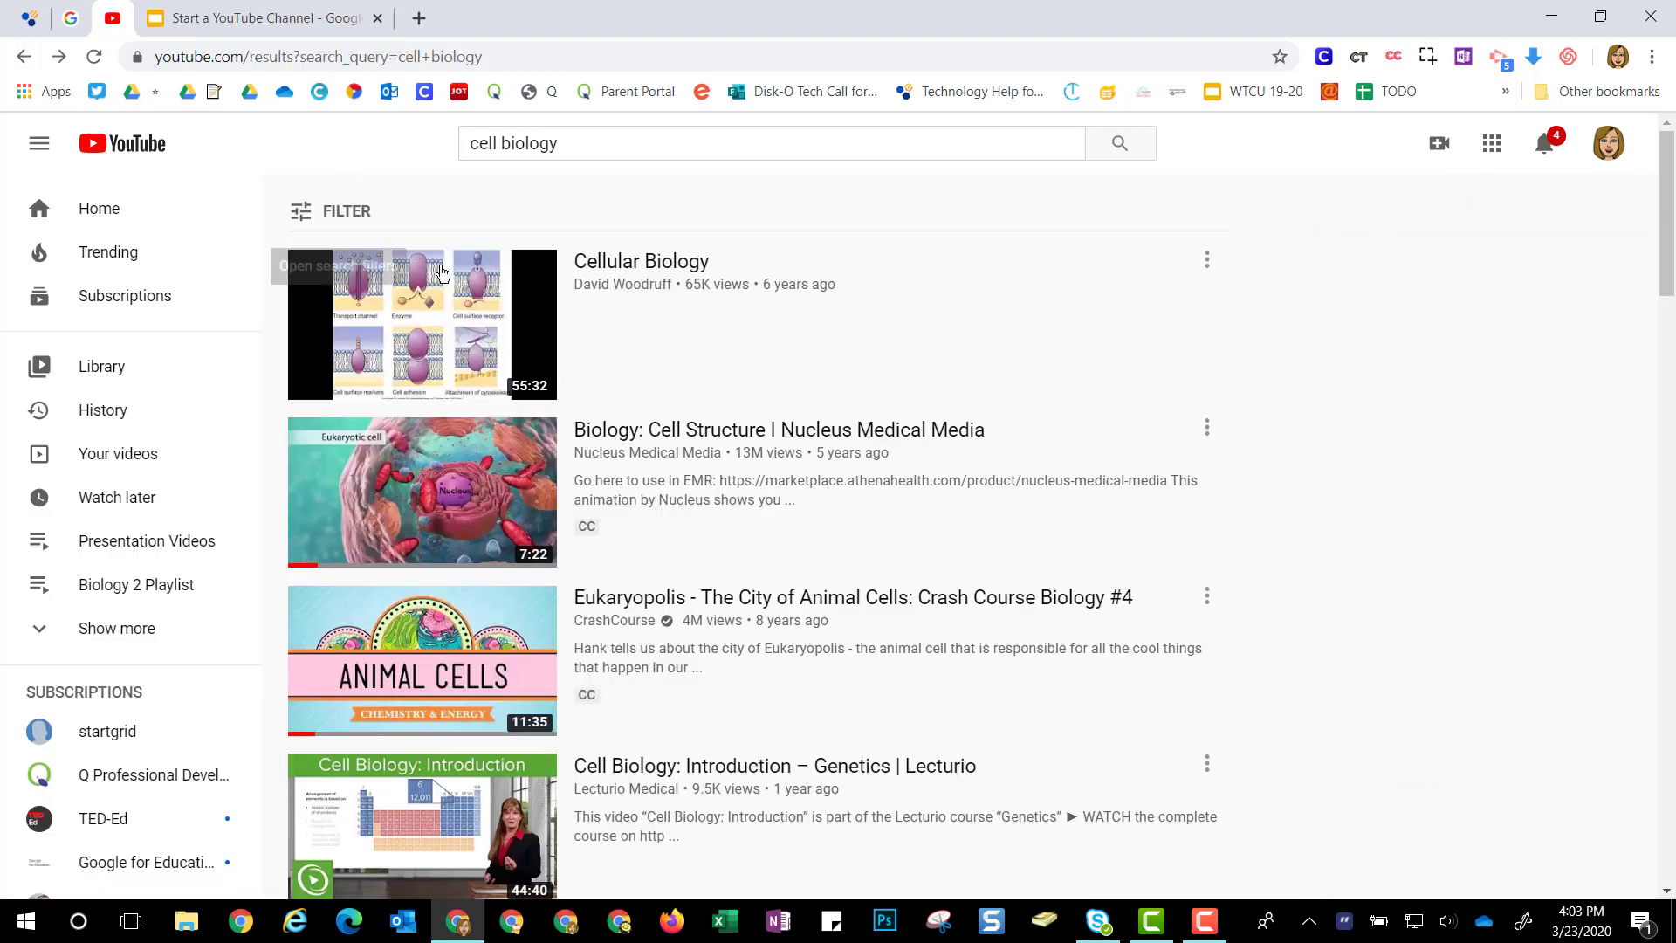
pyautogui.moveTo(599, 476)
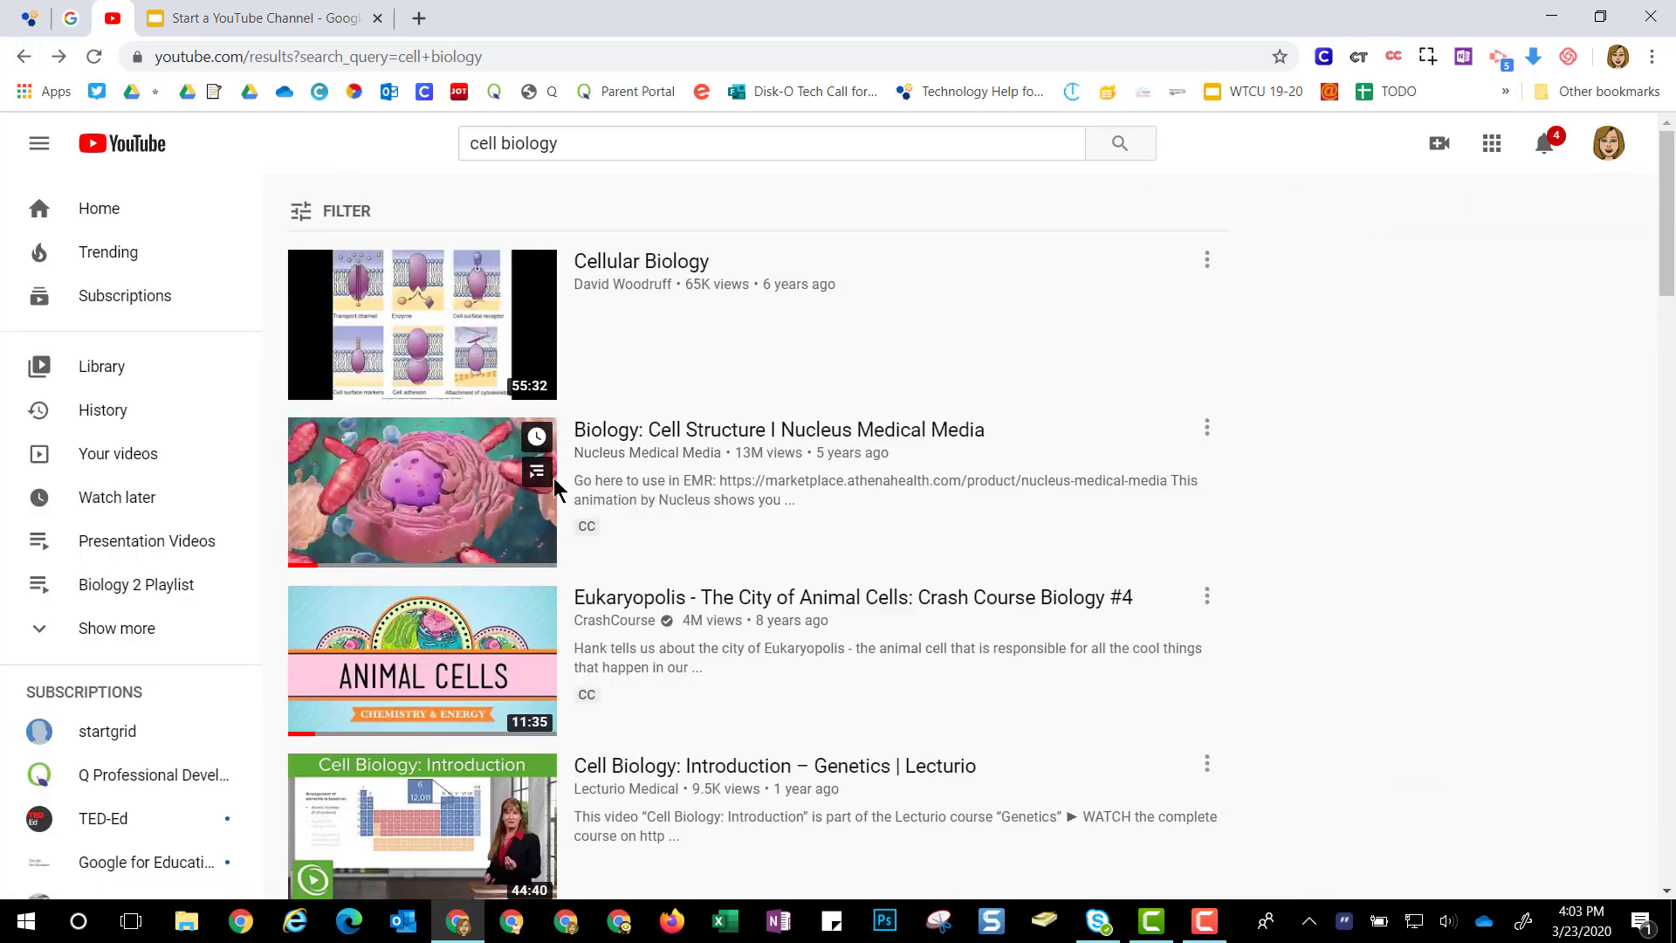
pyautogui.click(1206, 431)
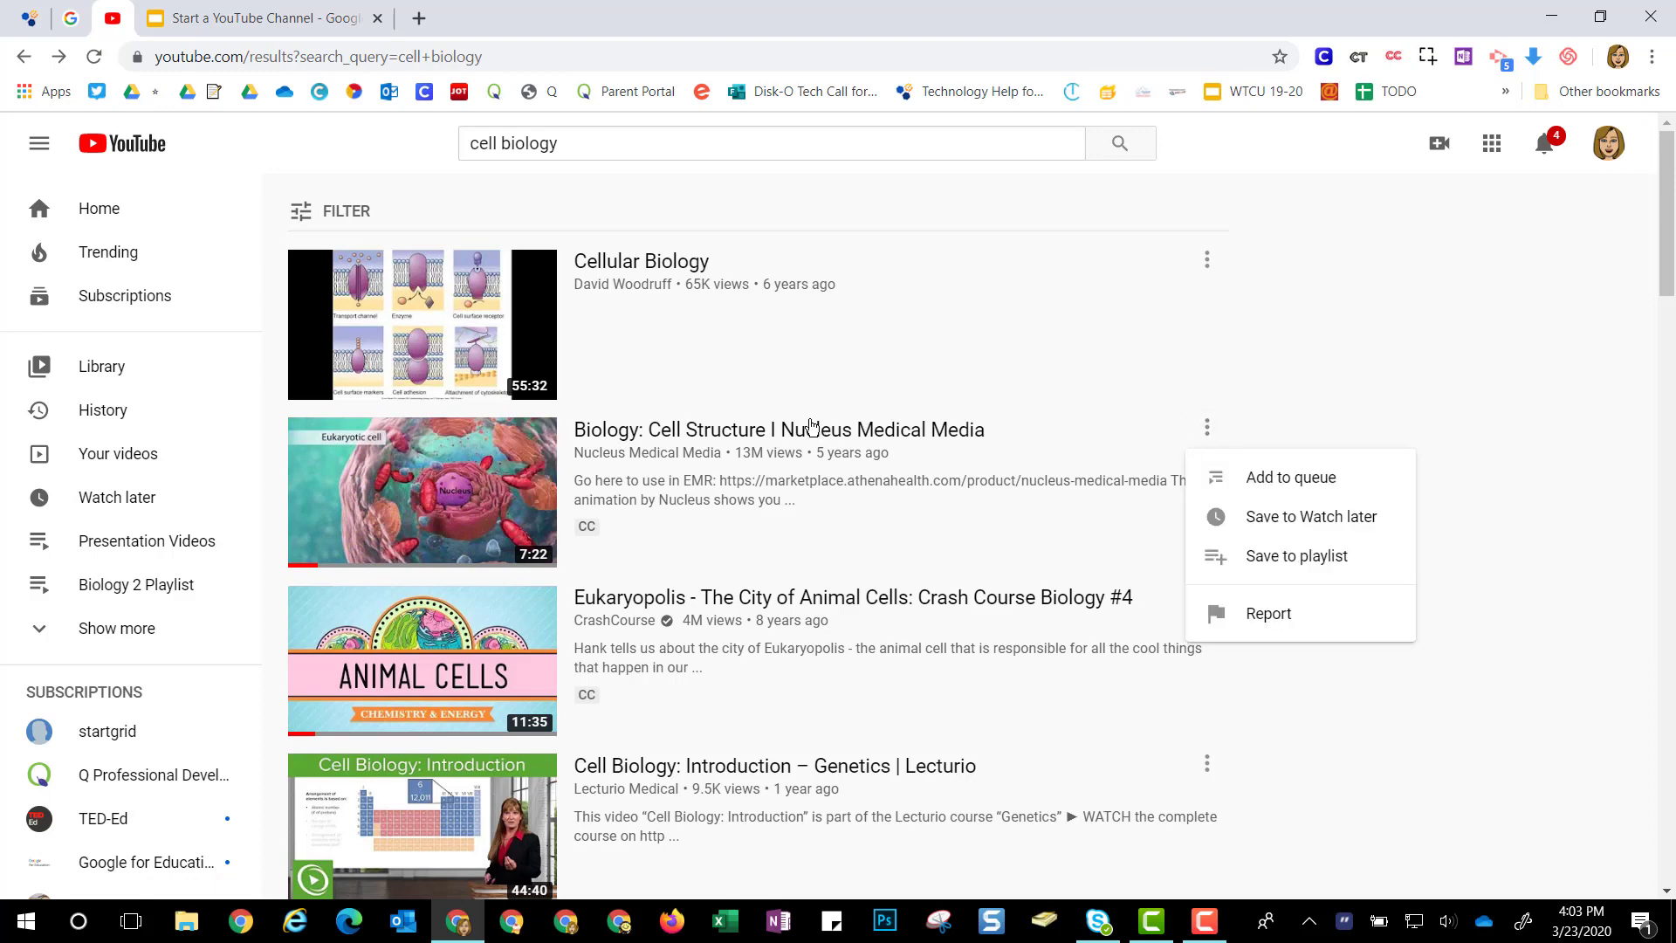
pyautogui.click(1255, 557)
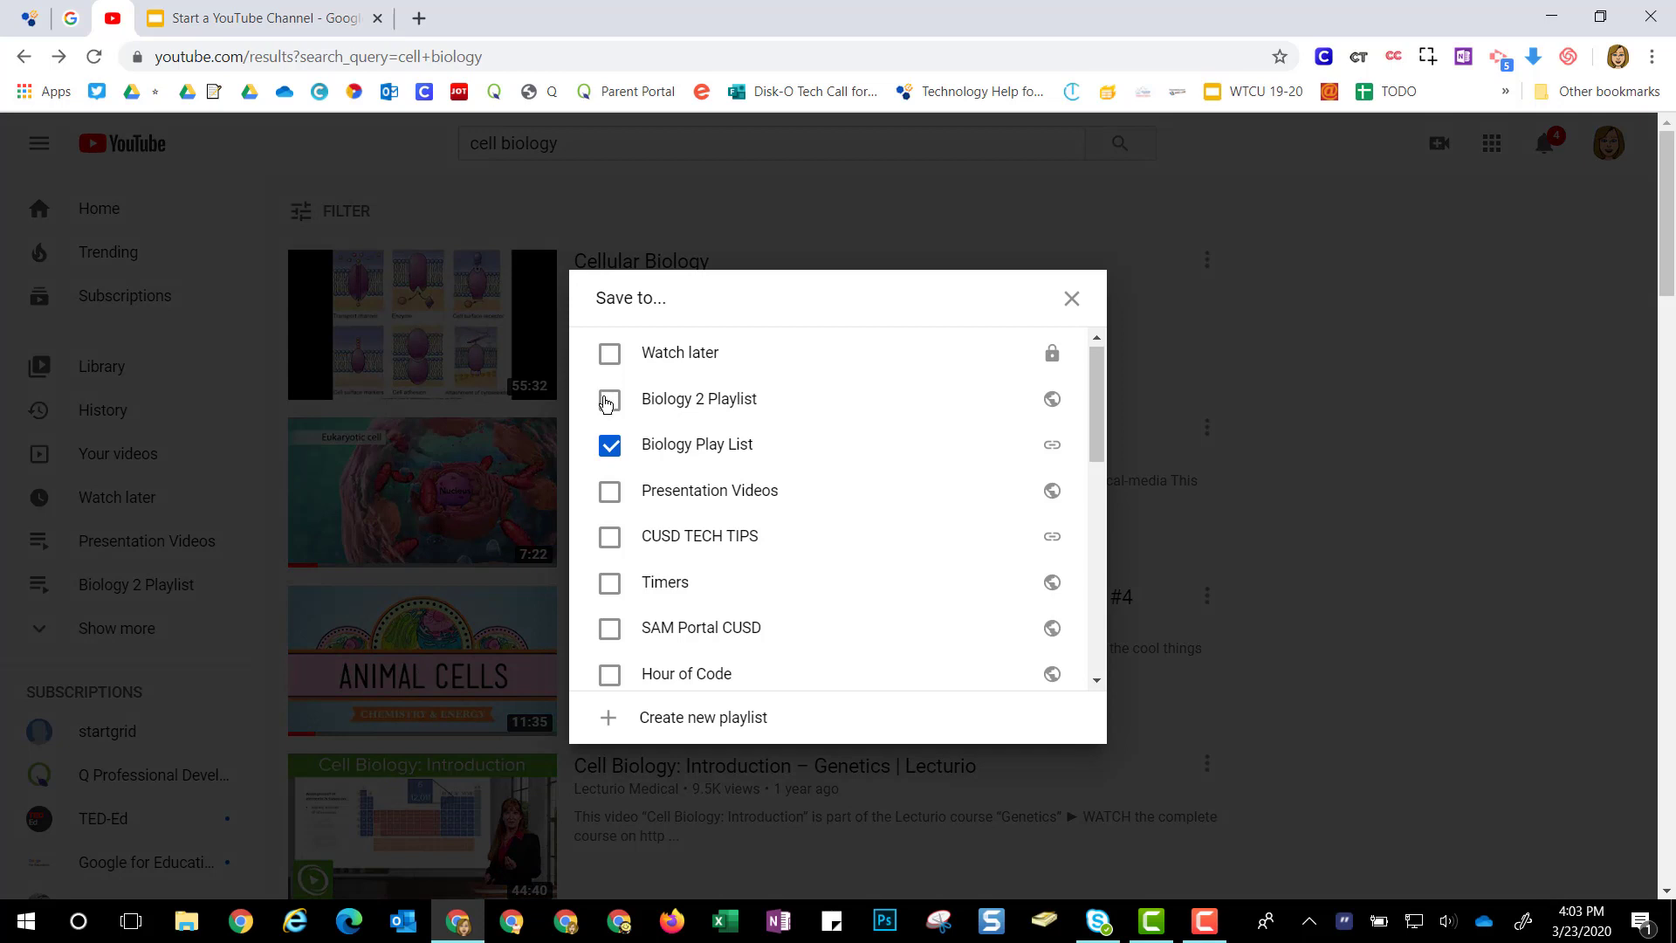
pyautogui.click(608, 402)
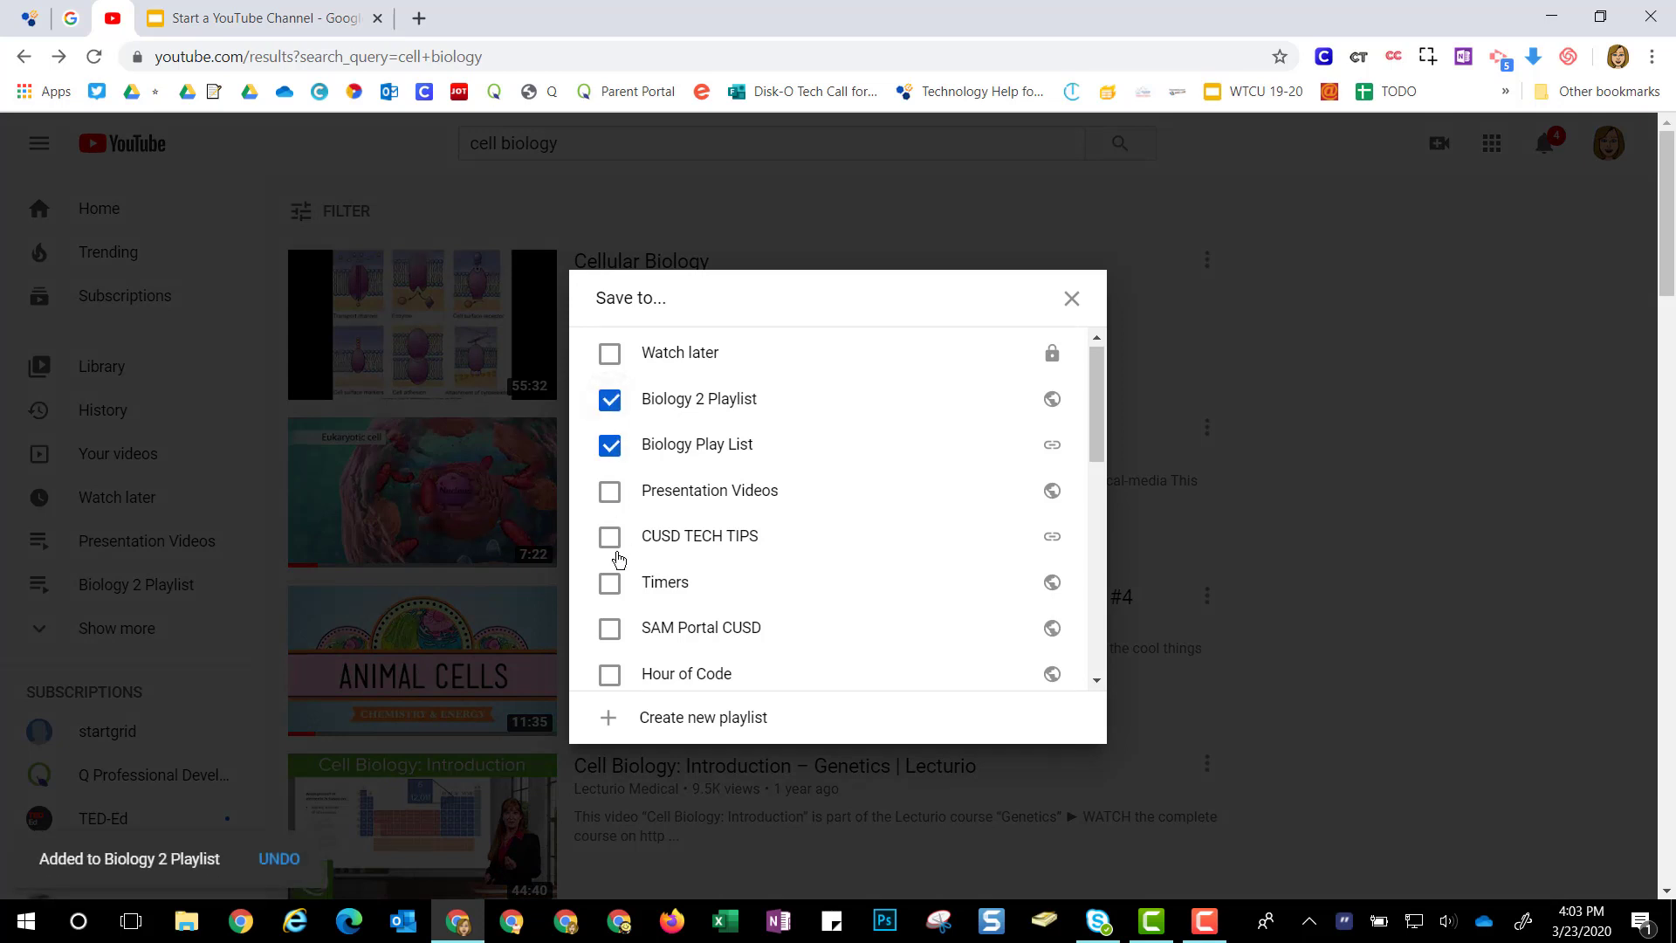
pyautogui.click(1071, 301)
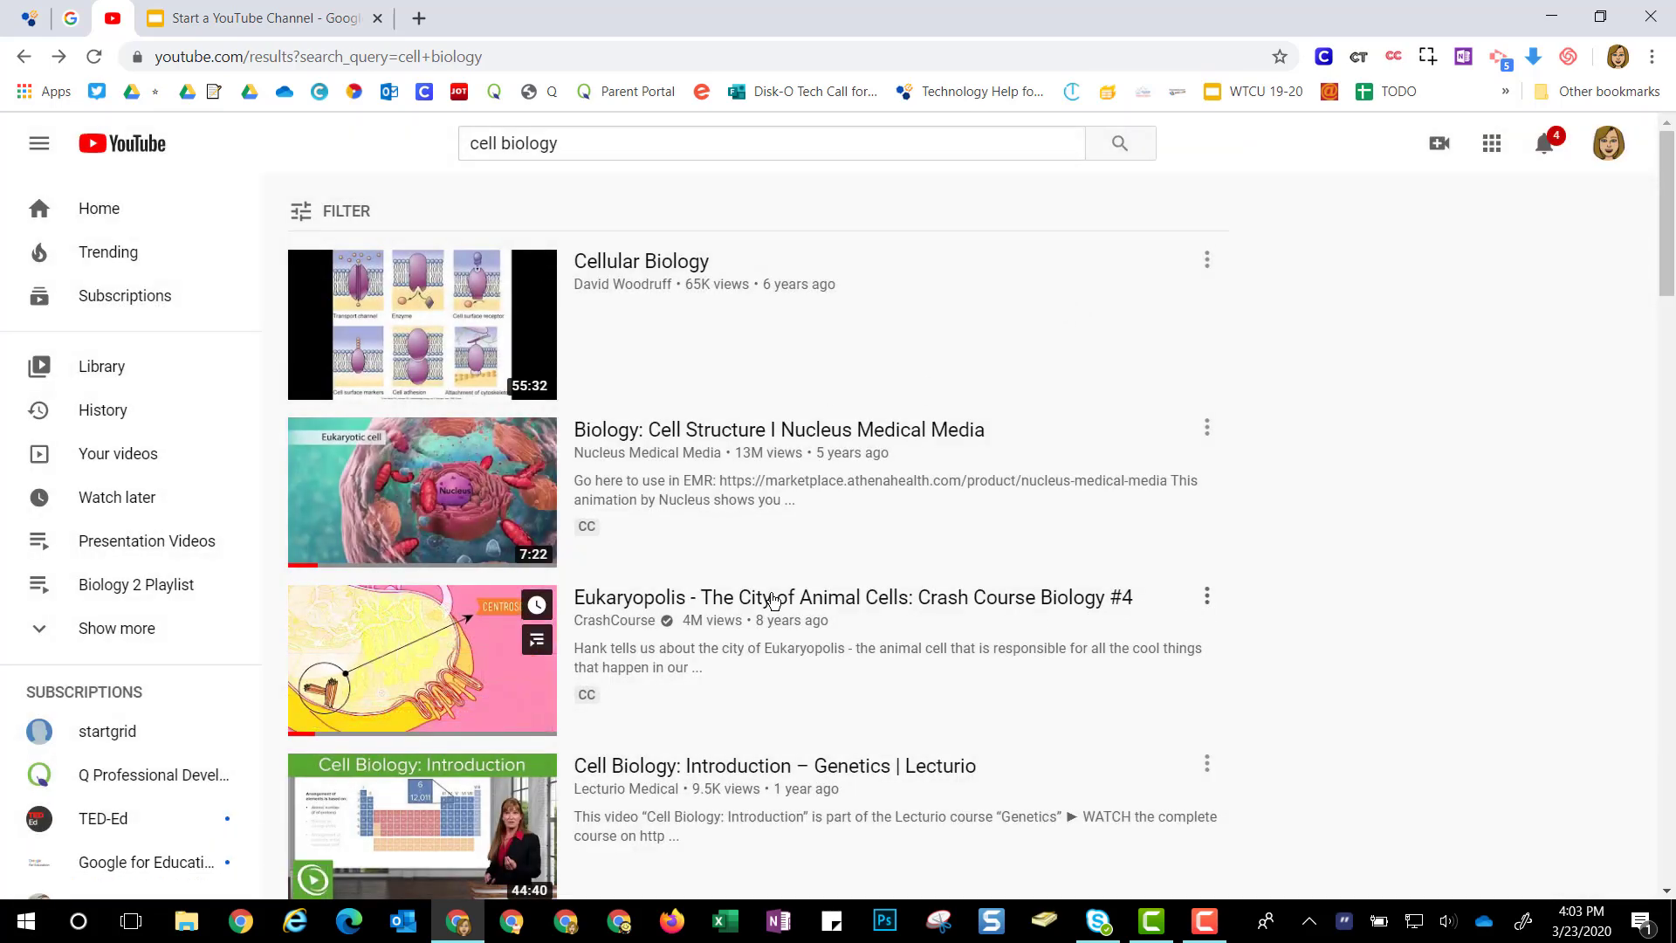
# - Open "Eukaryopolis - The City of Animal Cells: Crash Course Biology #4" and save it to Biology 2 Playlist
pyautogui.click(462, 667)
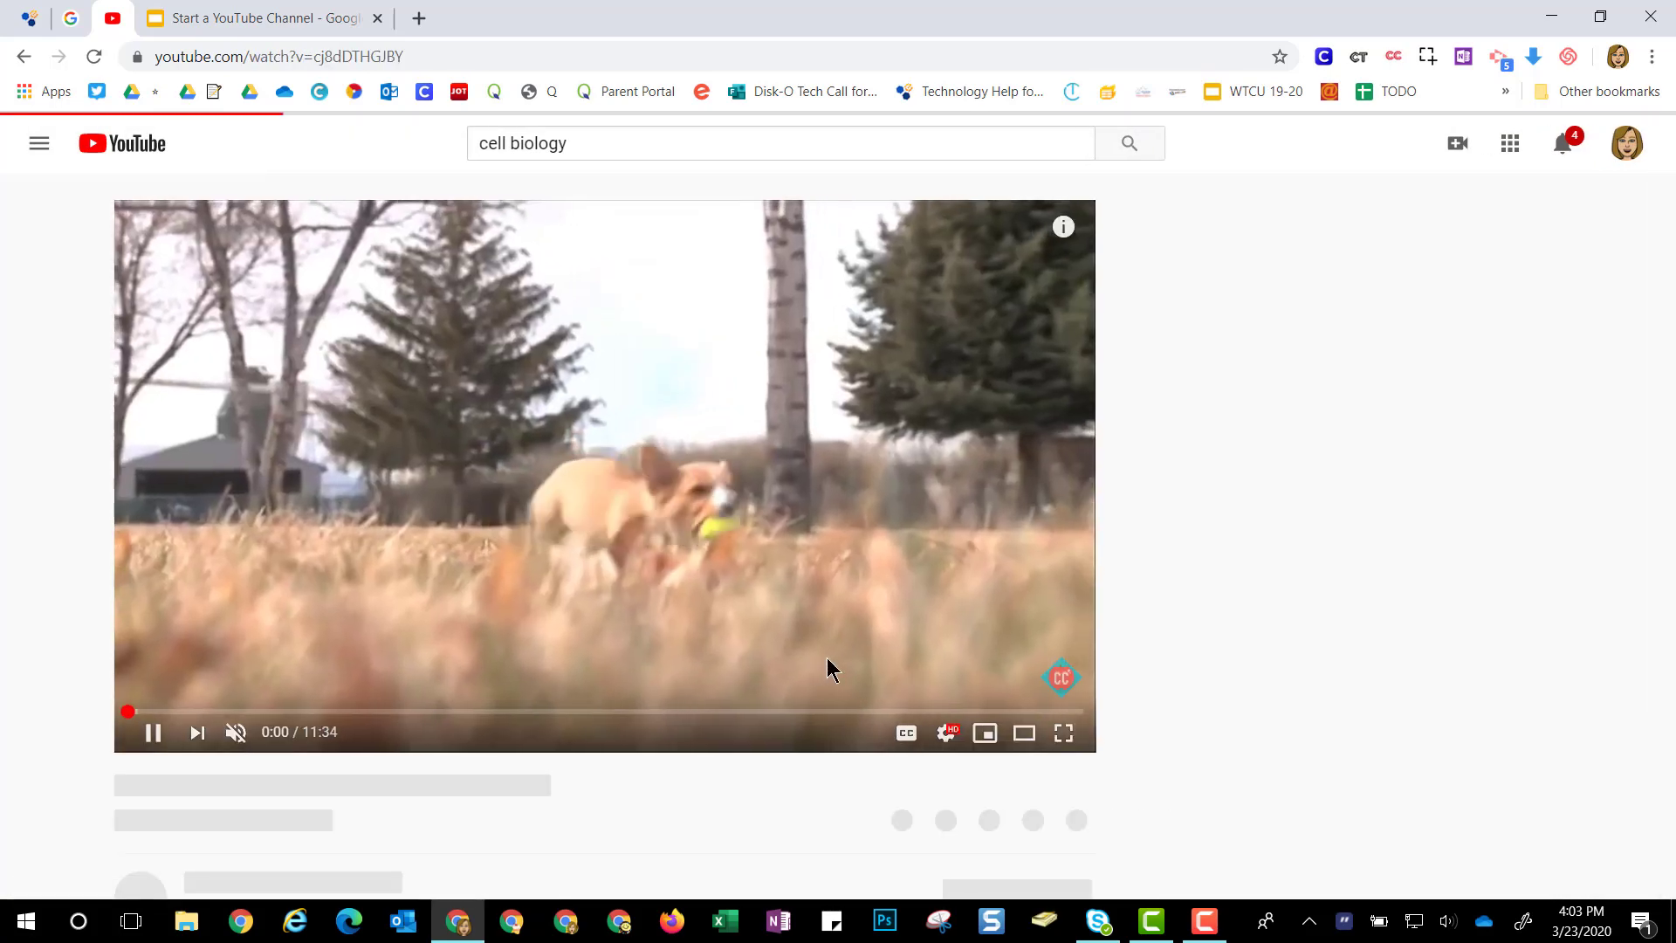
pyautogui.scroll(-3, 825, 668)
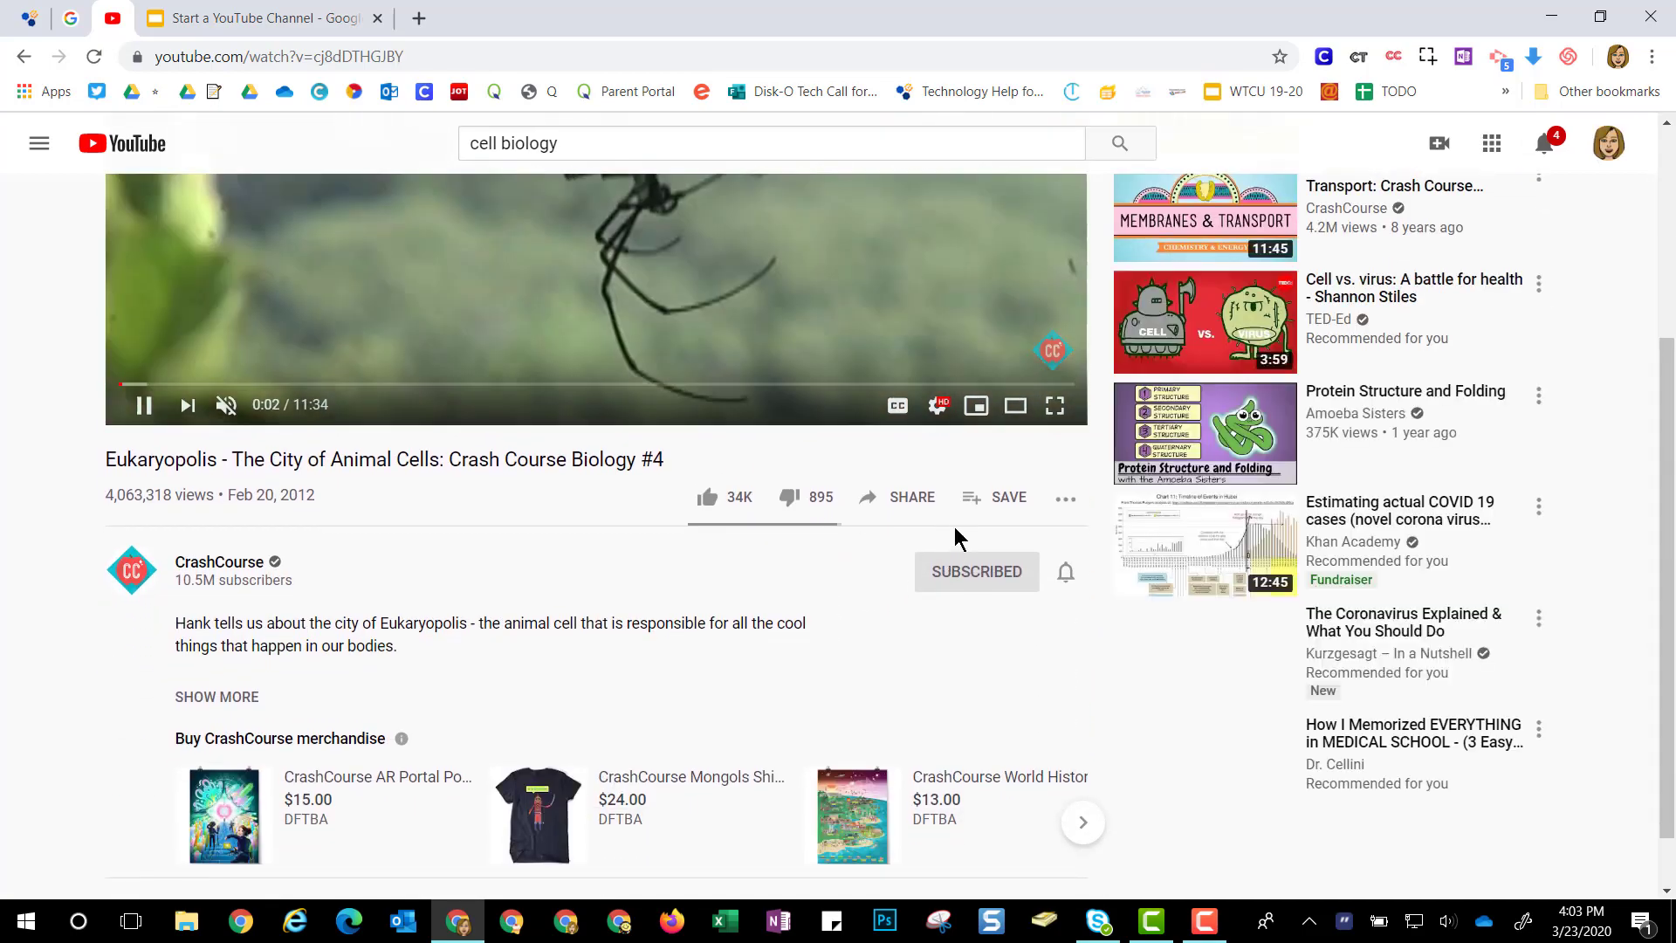
pyautogui.click(971, 505)
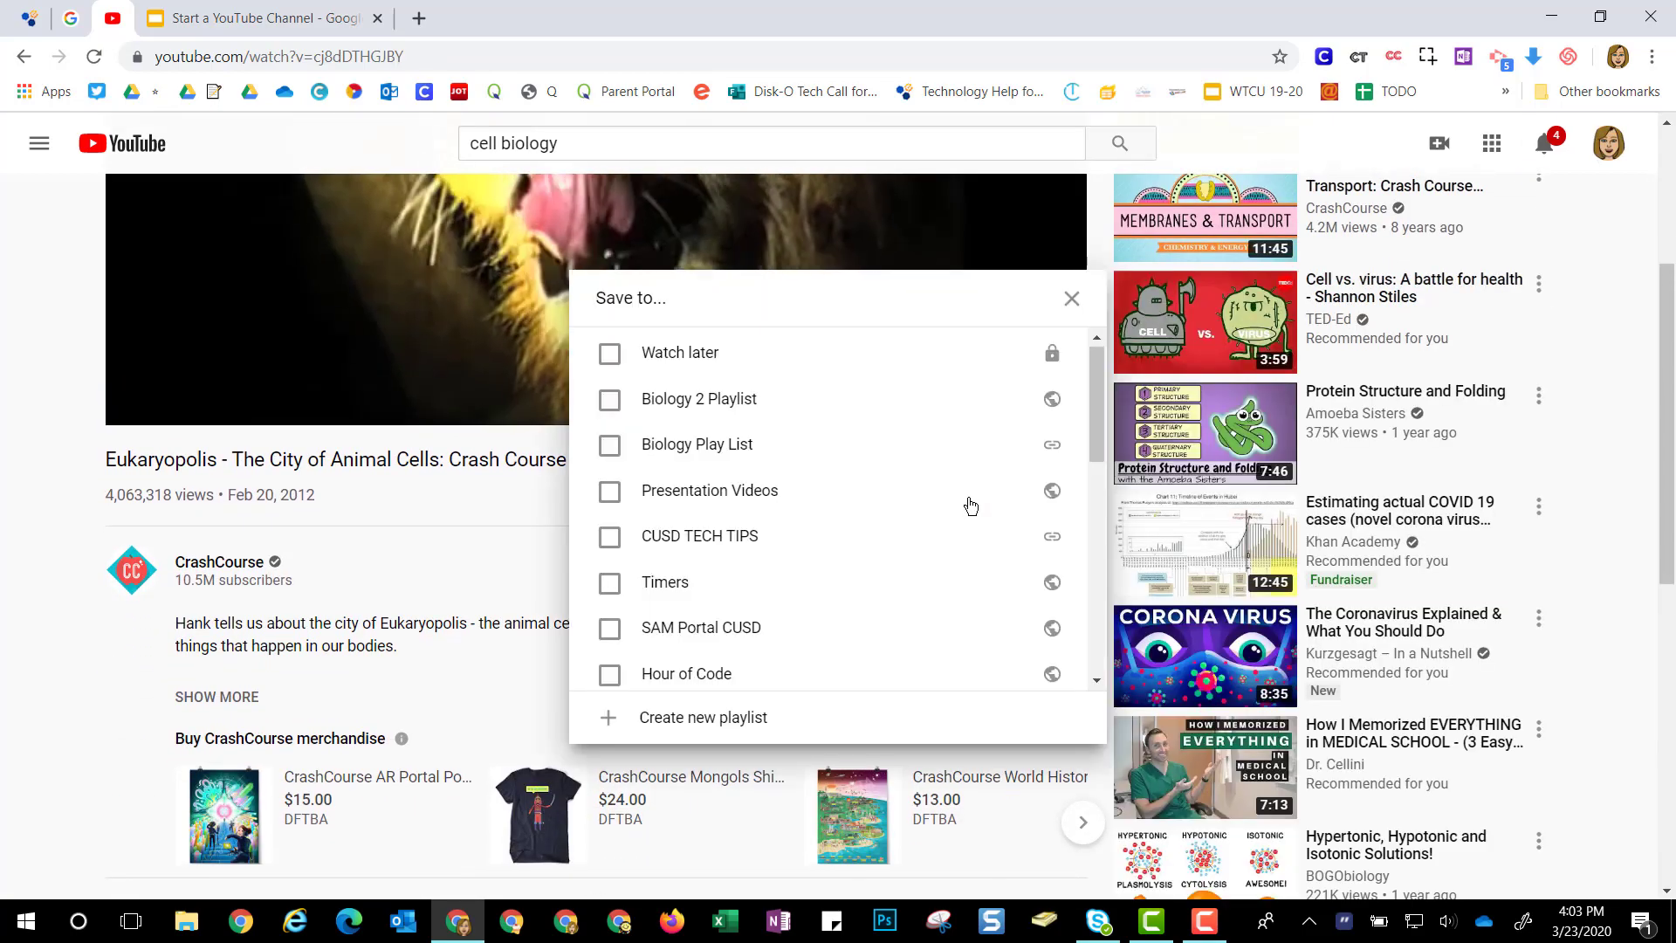
pyautogui.click(610, 399)
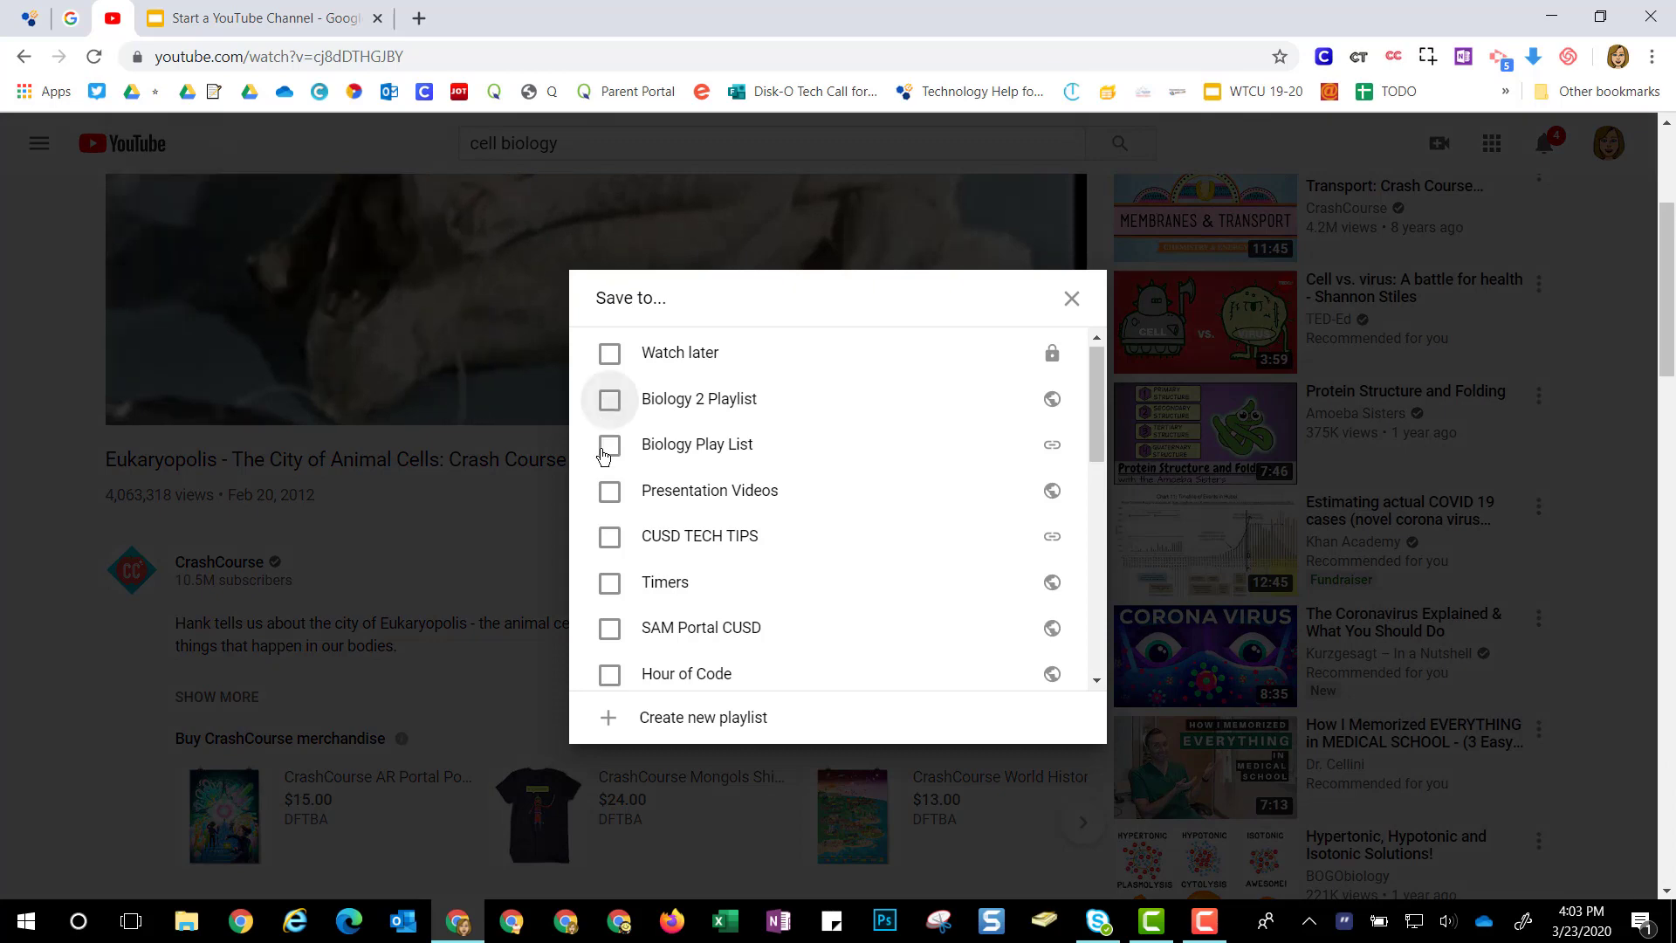
pyautogui.click(1072, 298)
# - Expand the full list of saved playlists and open Biology 2 Playlist
pyautogui.click(39, 143)
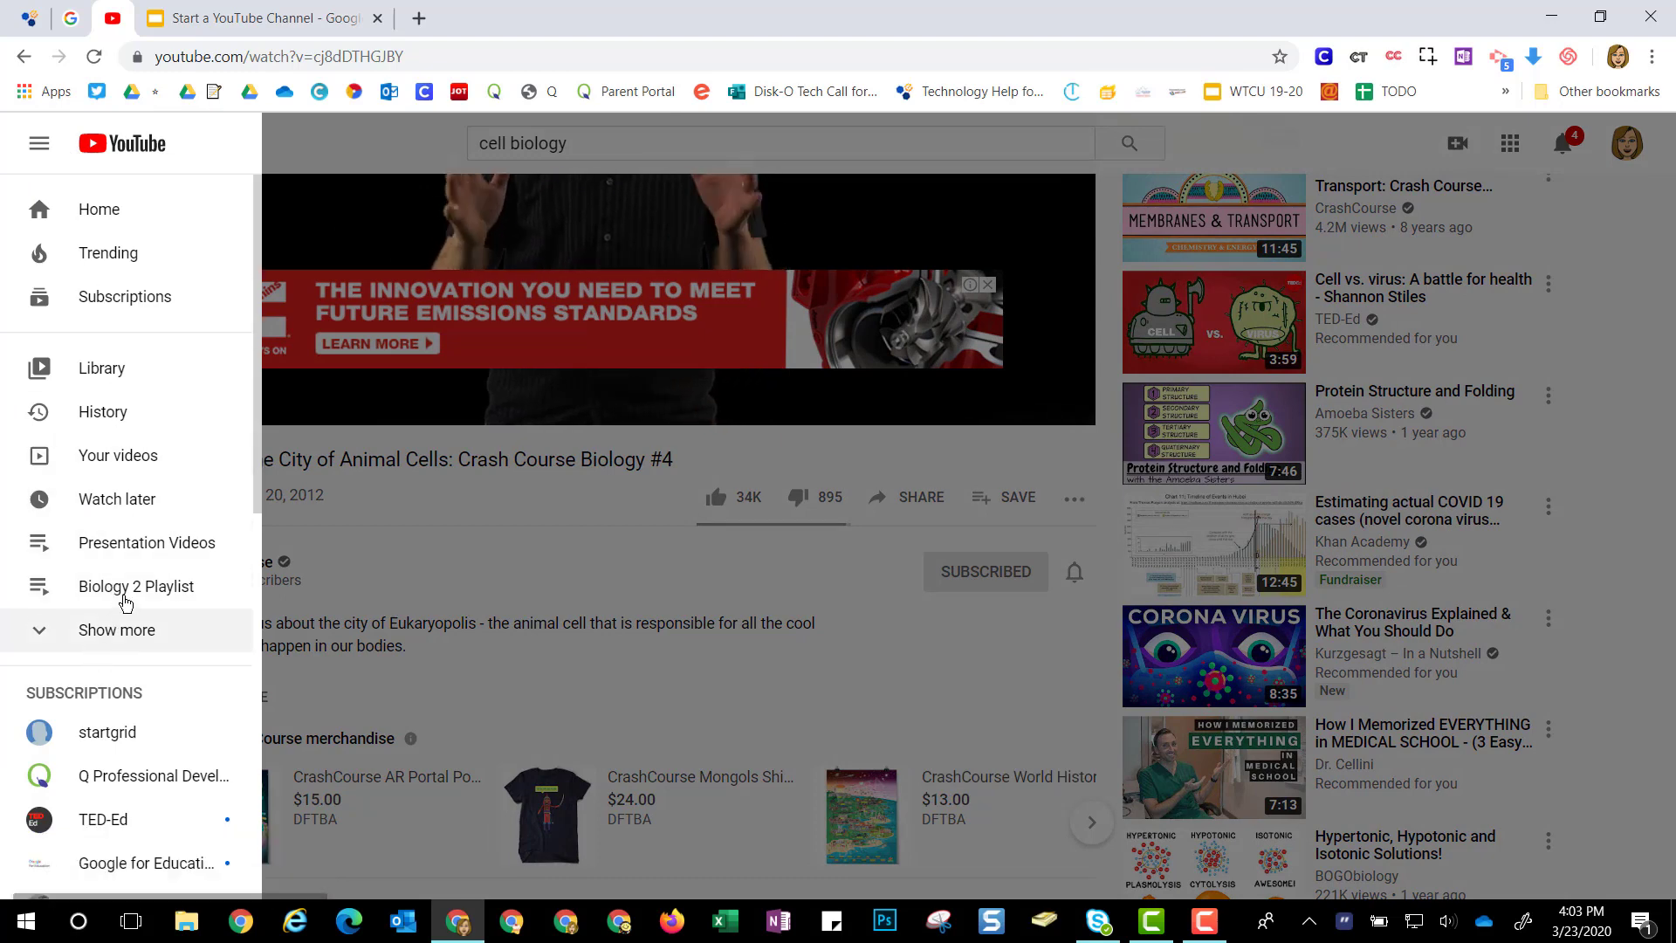
pyautogui.click(96, 635)
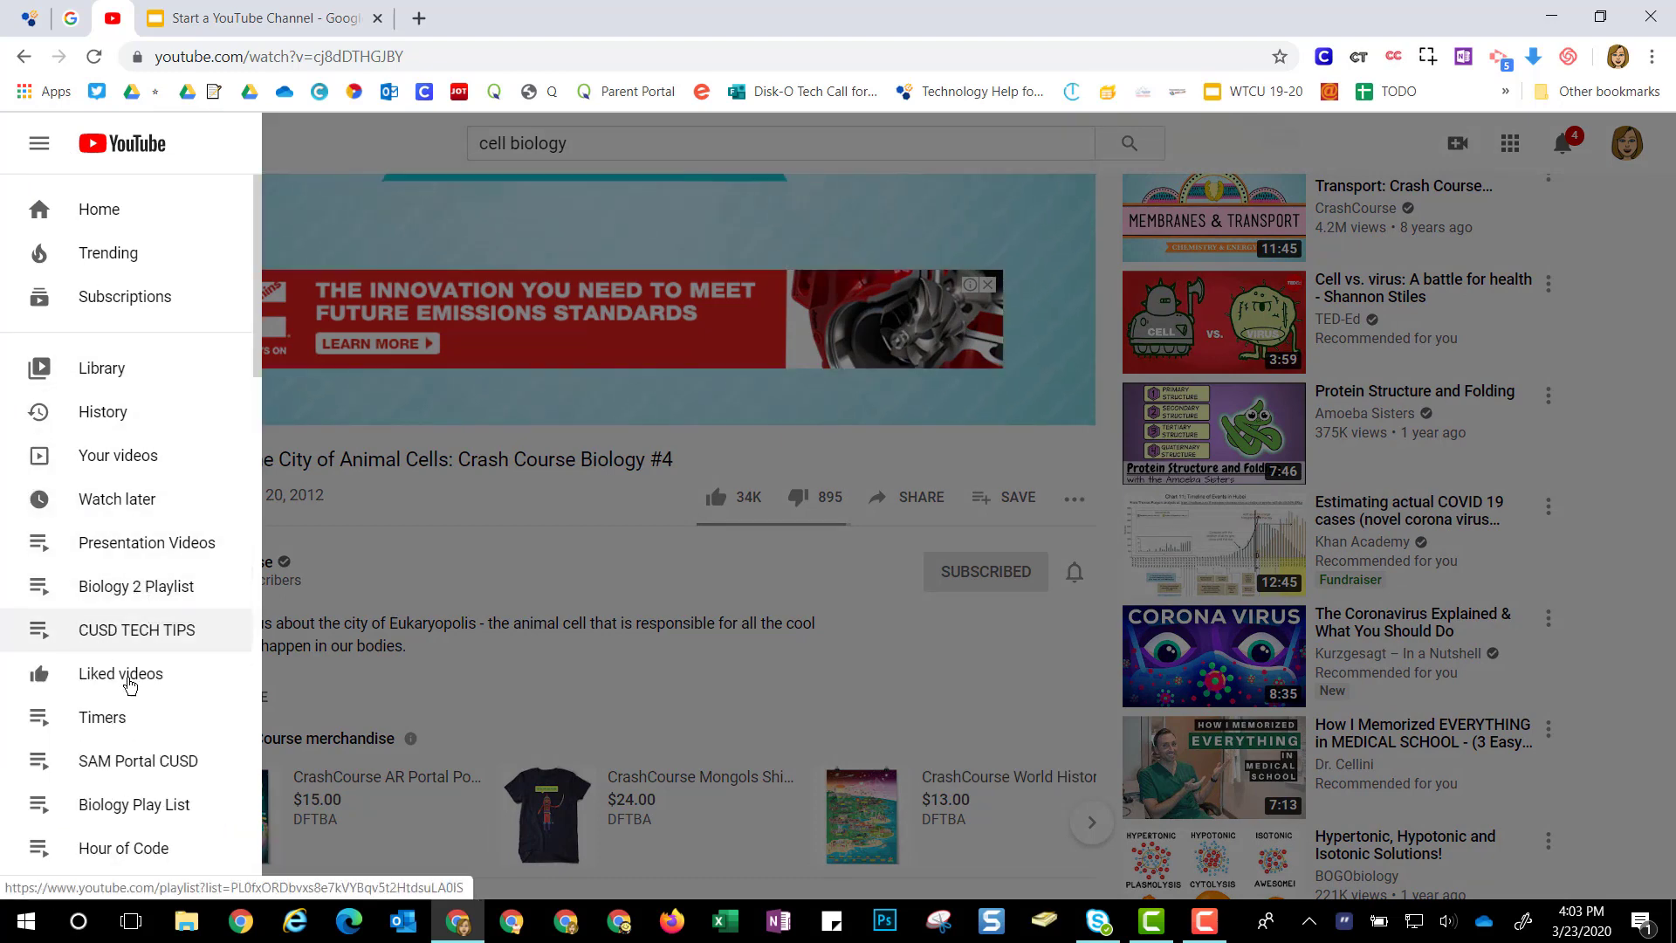
pyautogui.click(135, 591)
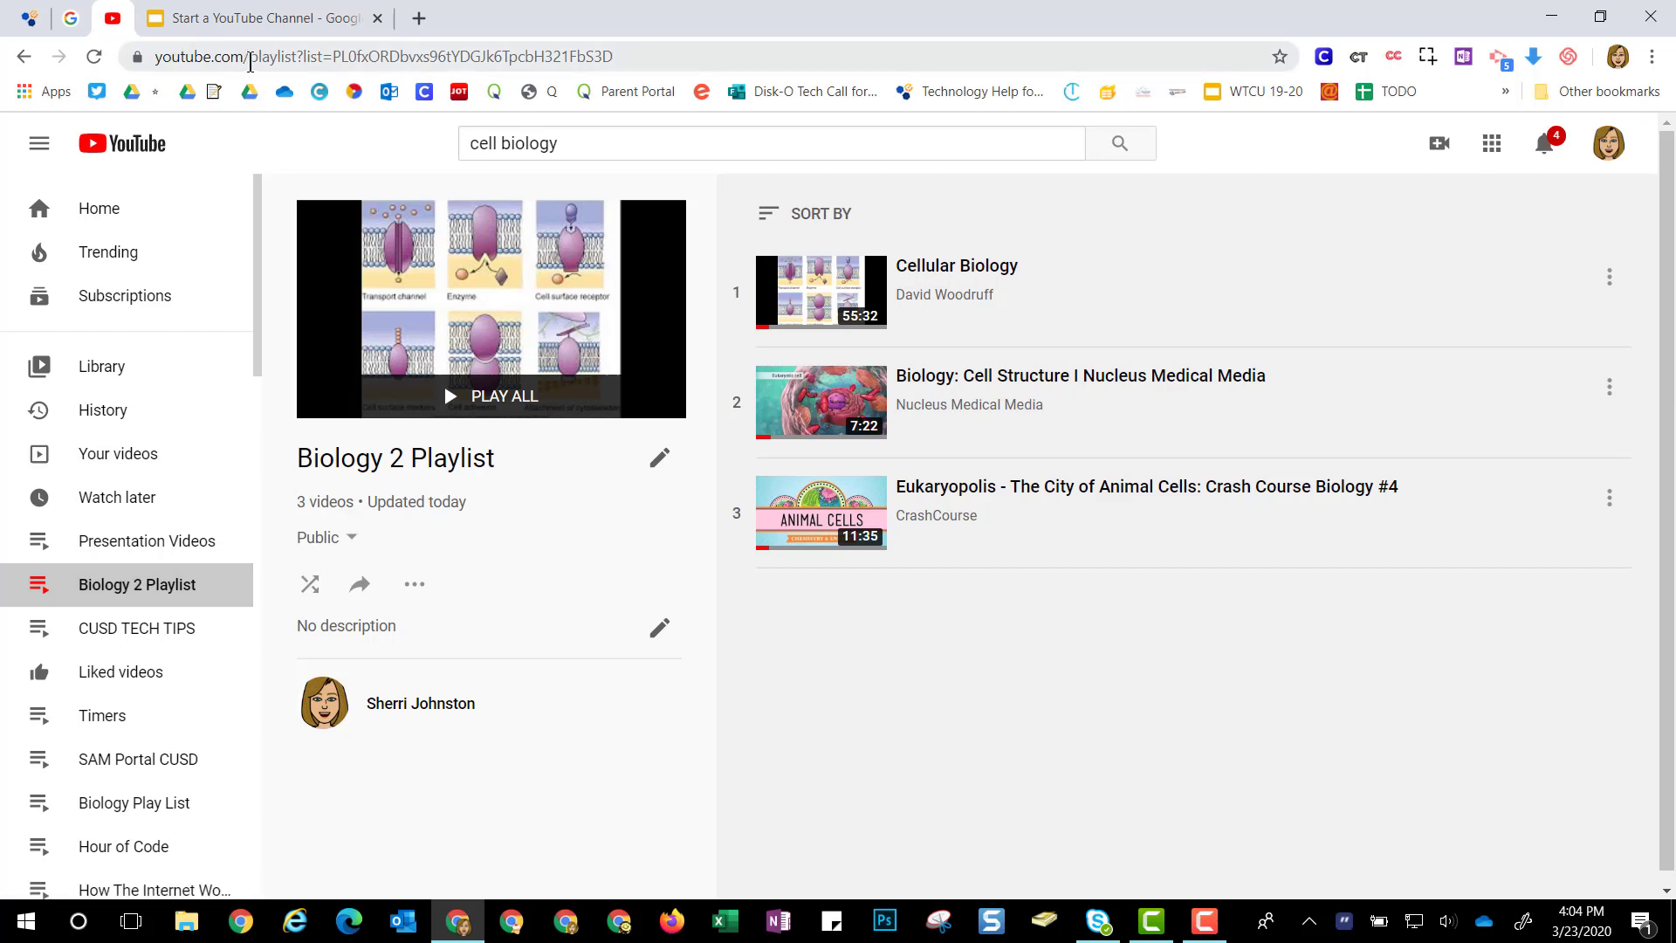
# - Point out the word "playlist" in the Biology 2 Playlist page's web address and copy the full link
pyautogui.moveTo(251, 58); pyautogui.dragTo(299, 58)
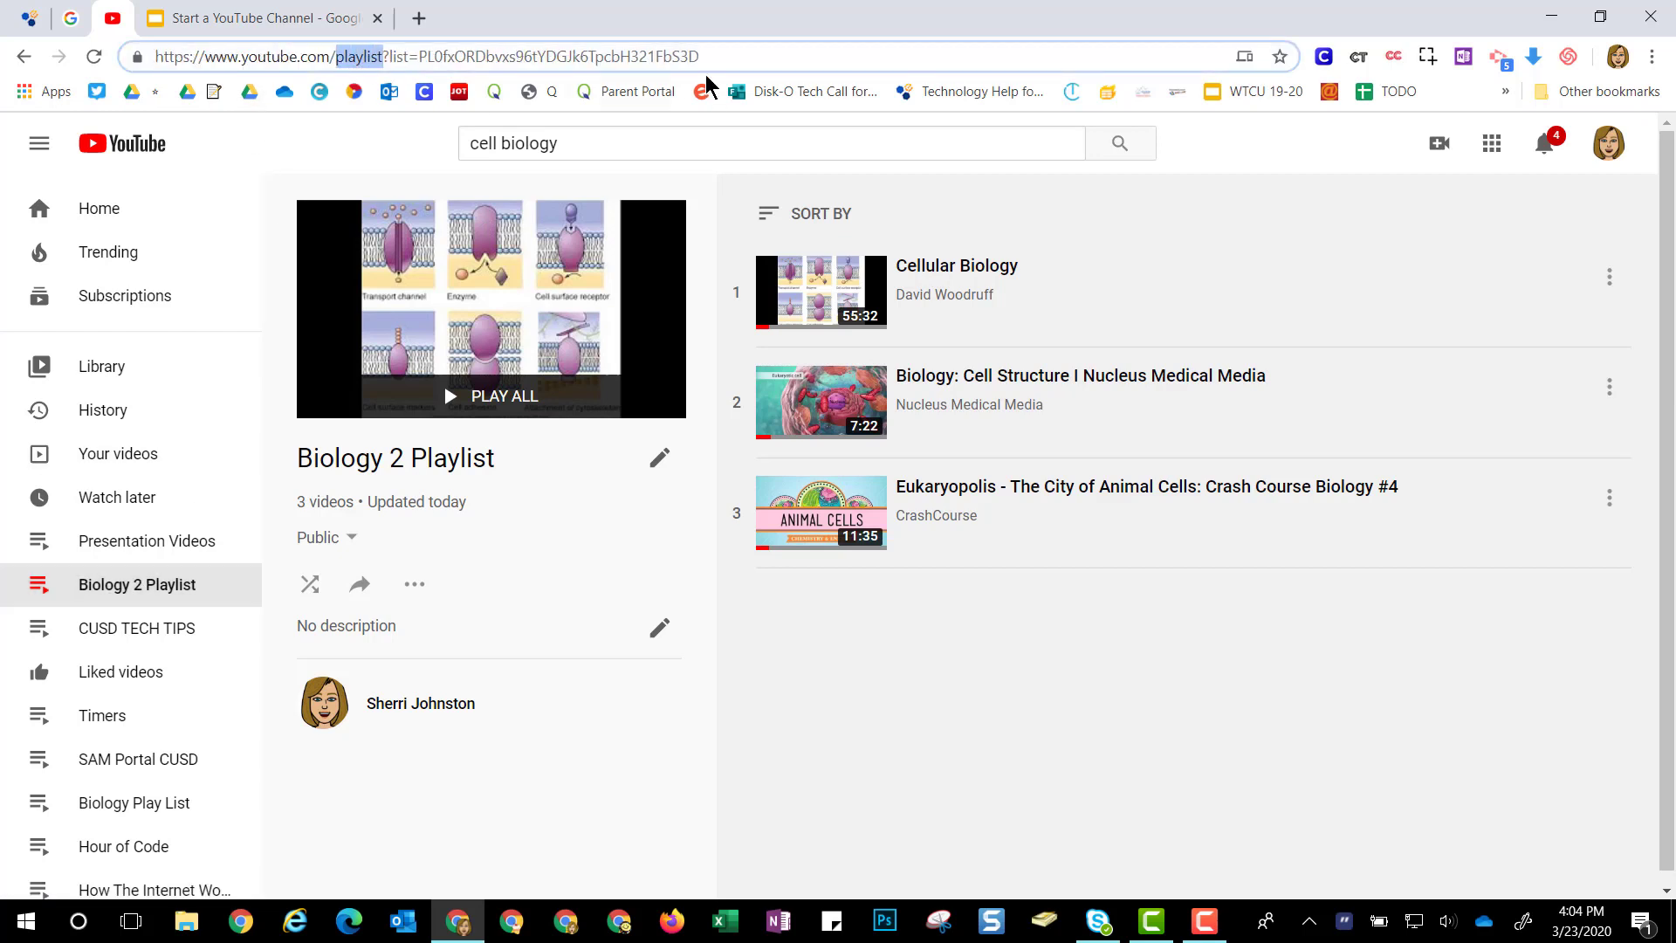
pyautogui.doubleClick(224, 58)
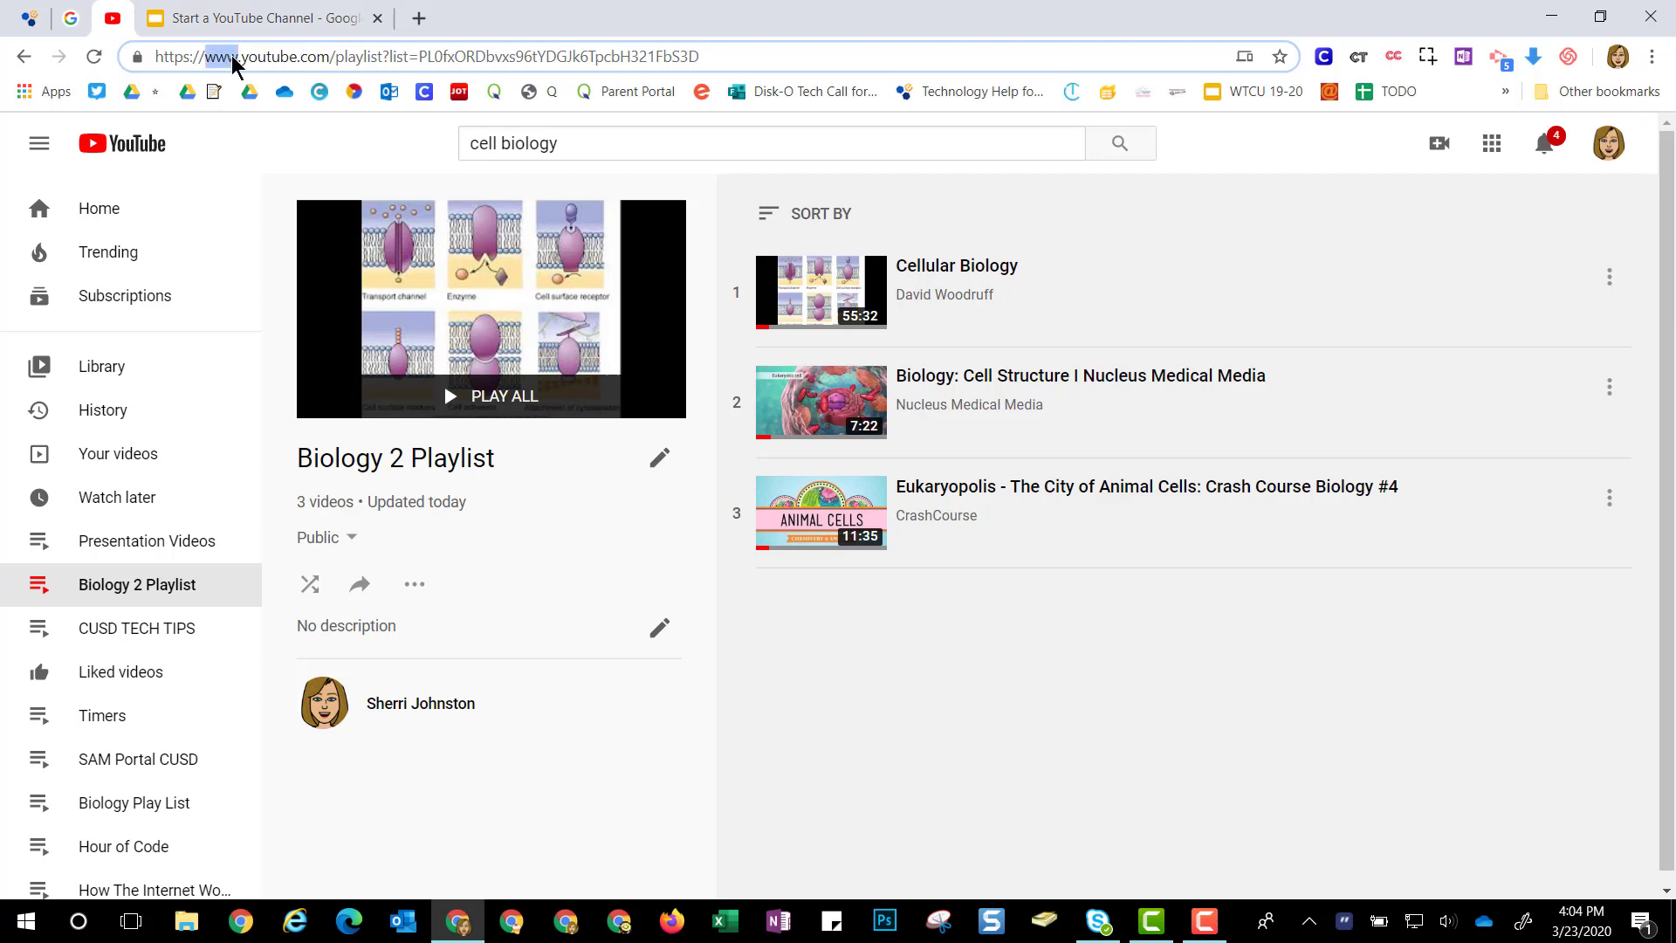
pyautogui.tripleClick(233, 59)
pyautogui.rightClick(232, 60)
pyautogui.click(278, 167)
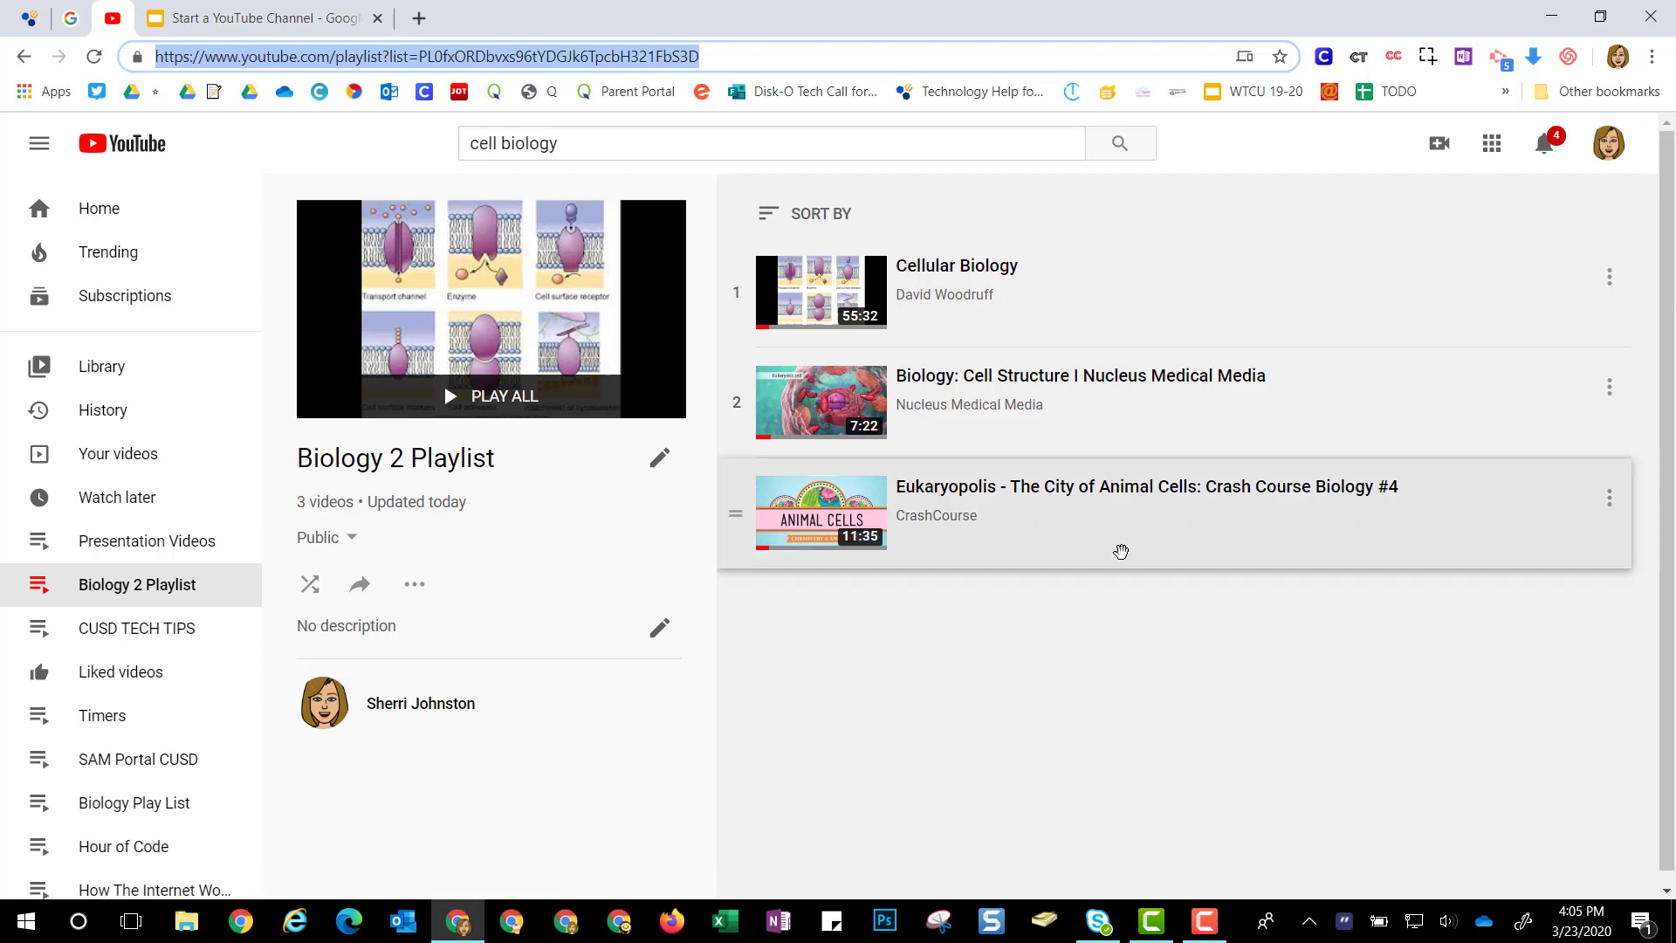
# - Open your own channel page, point out "channel" in its web address, and copy the full link
pyautogui.click(1615, 149)
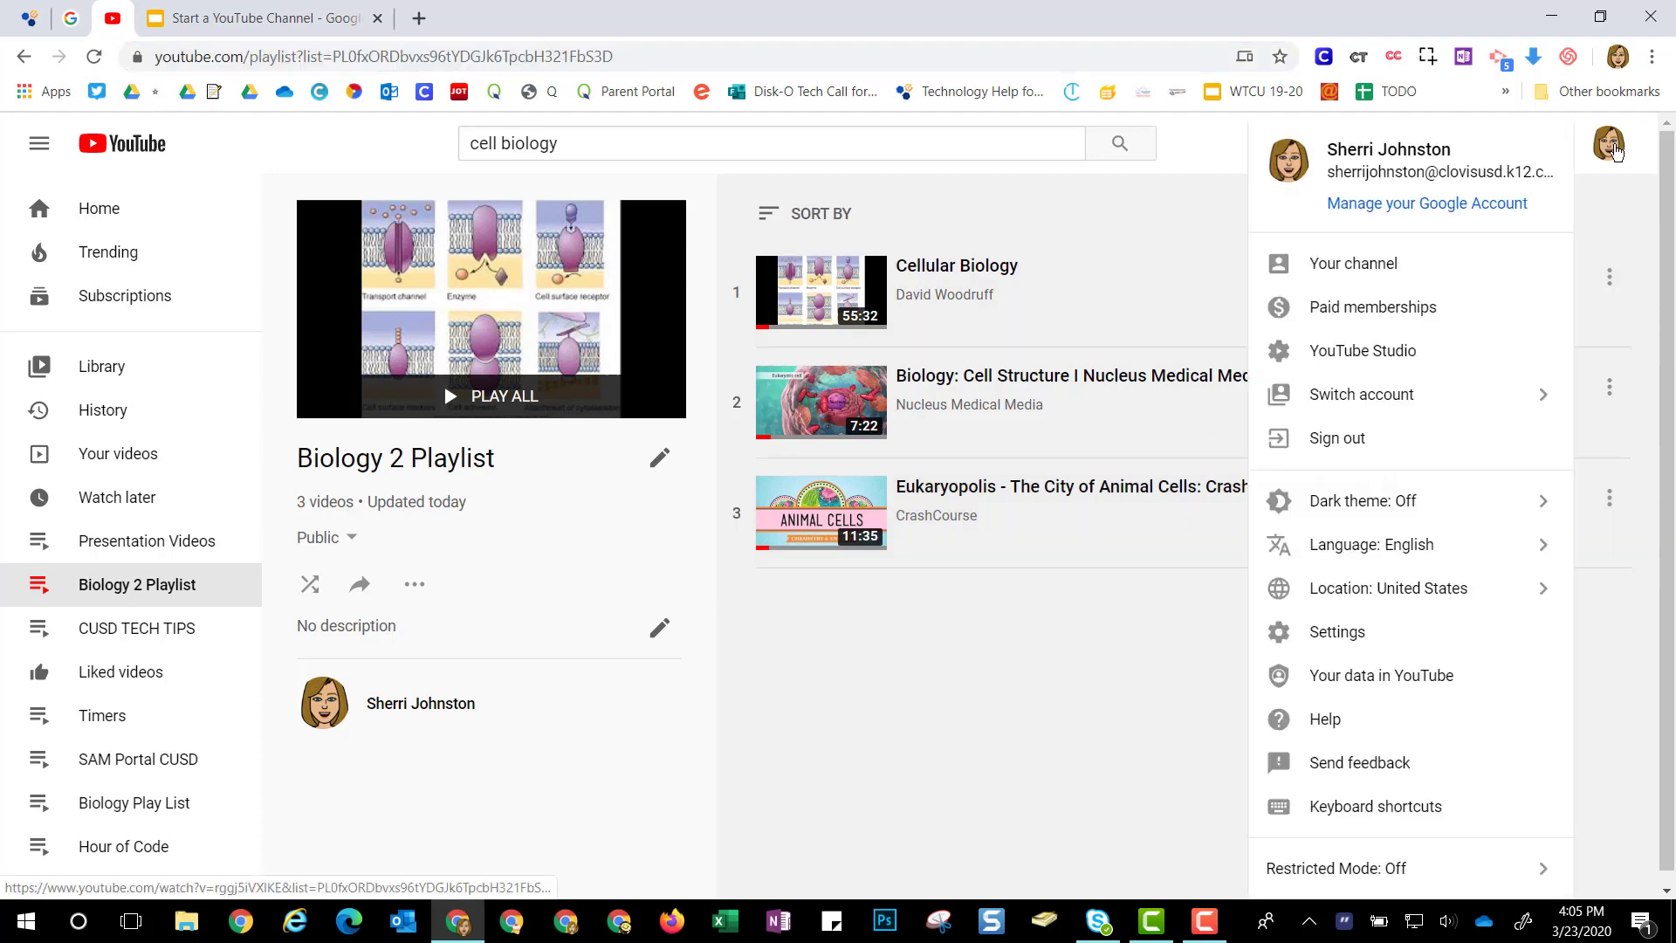
pyautogui.click(1416, 265)
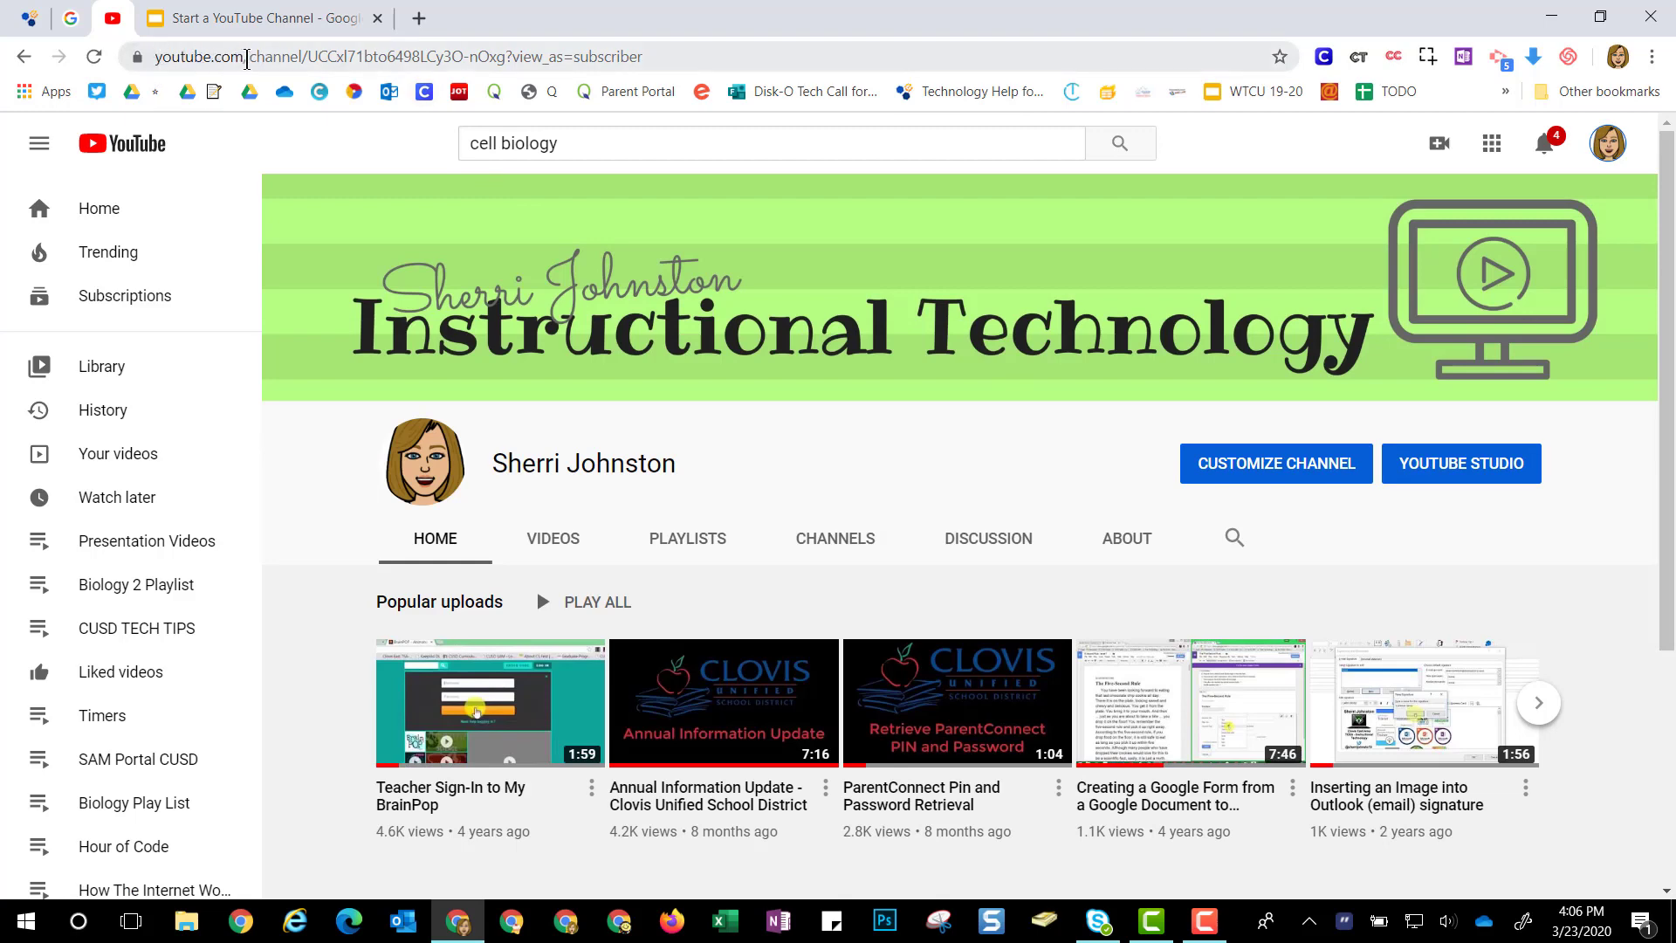
pyautogui.moveTo(249, 56); pyautogui.dragTo(304, 56)
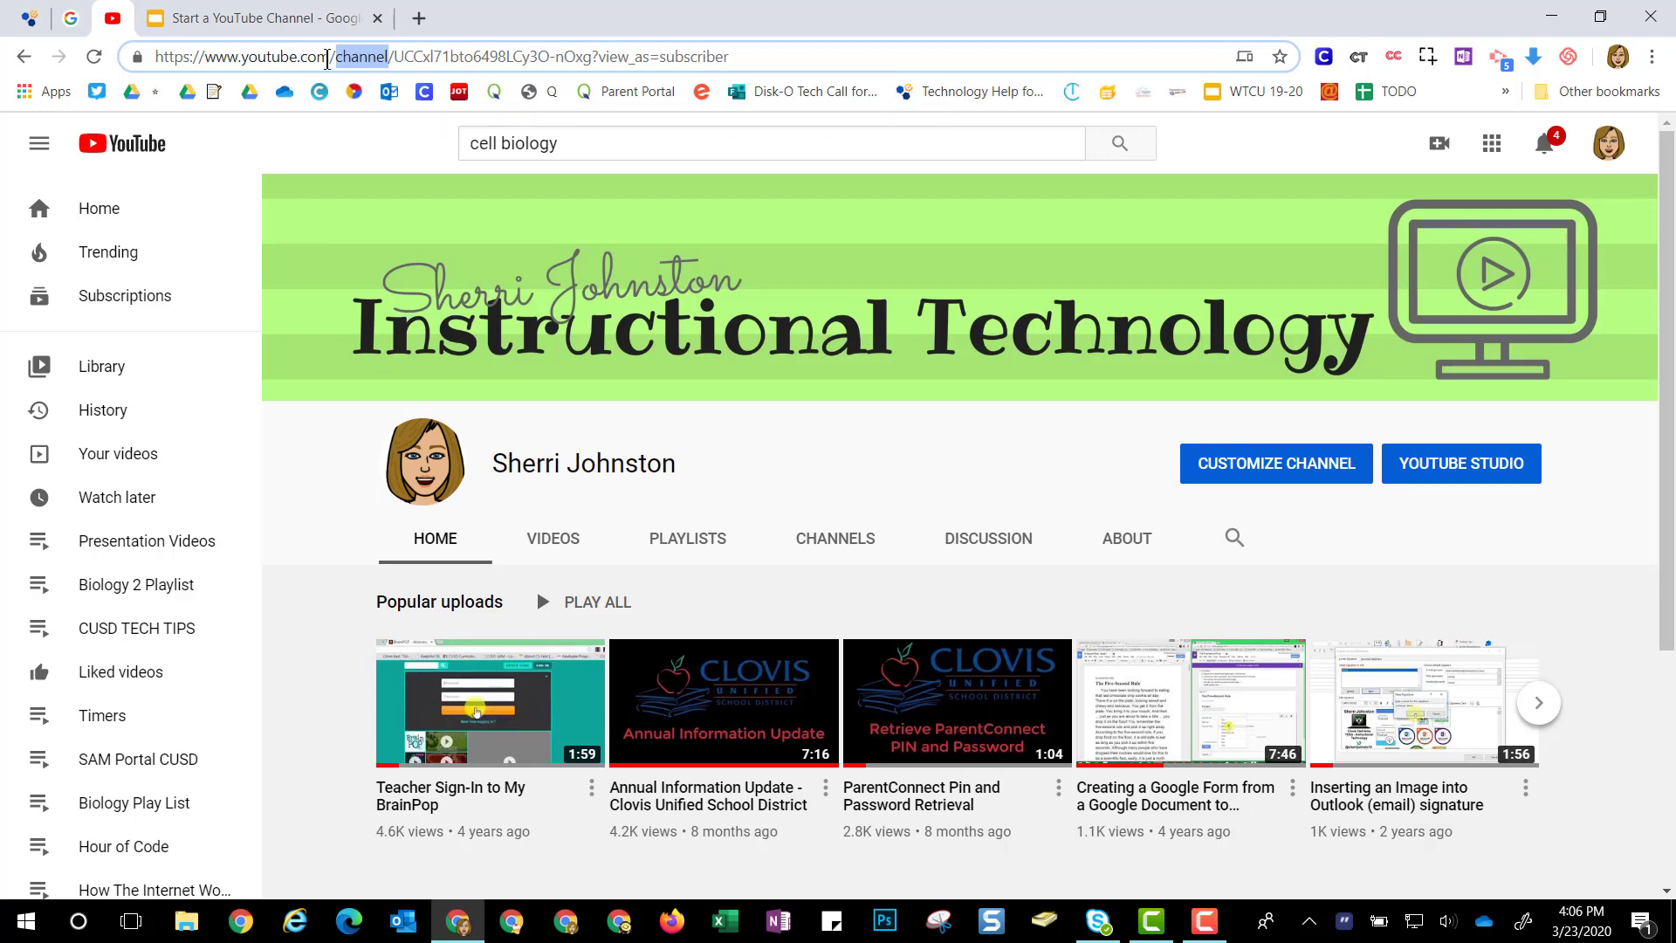
pyautogui.click(746, 54)
pyautogui.moveTo(747, 54); pyautogui.dragTo(155, 54)
pyautogui.rightClick(193, 65)
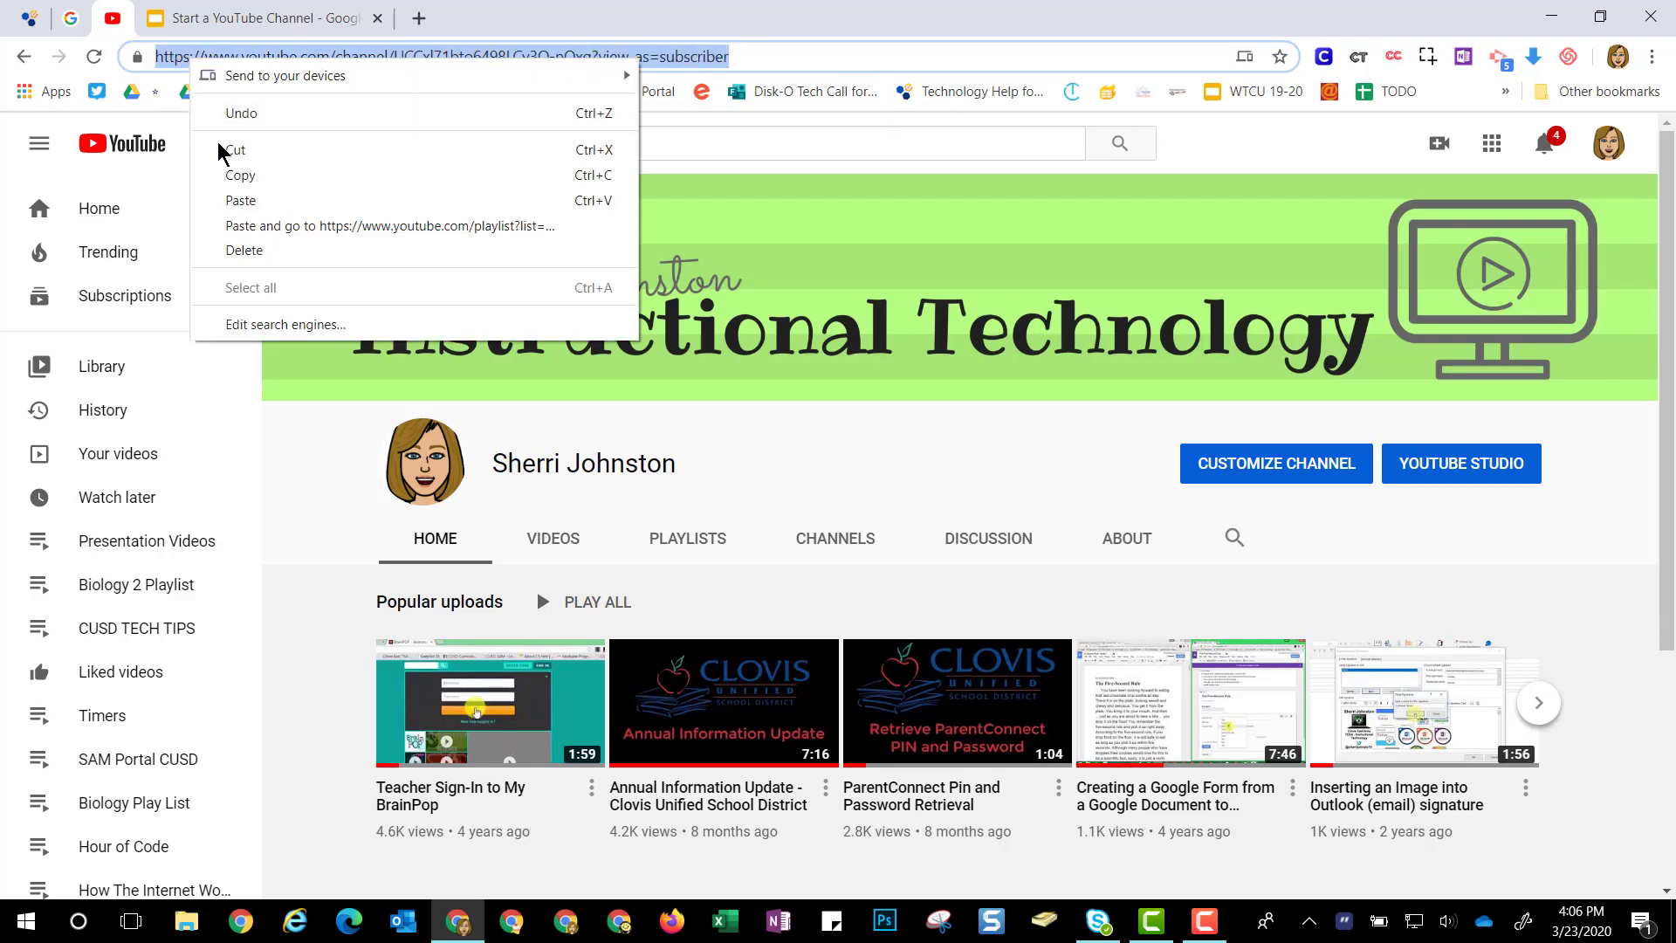
pyautogui.click(226, 175)
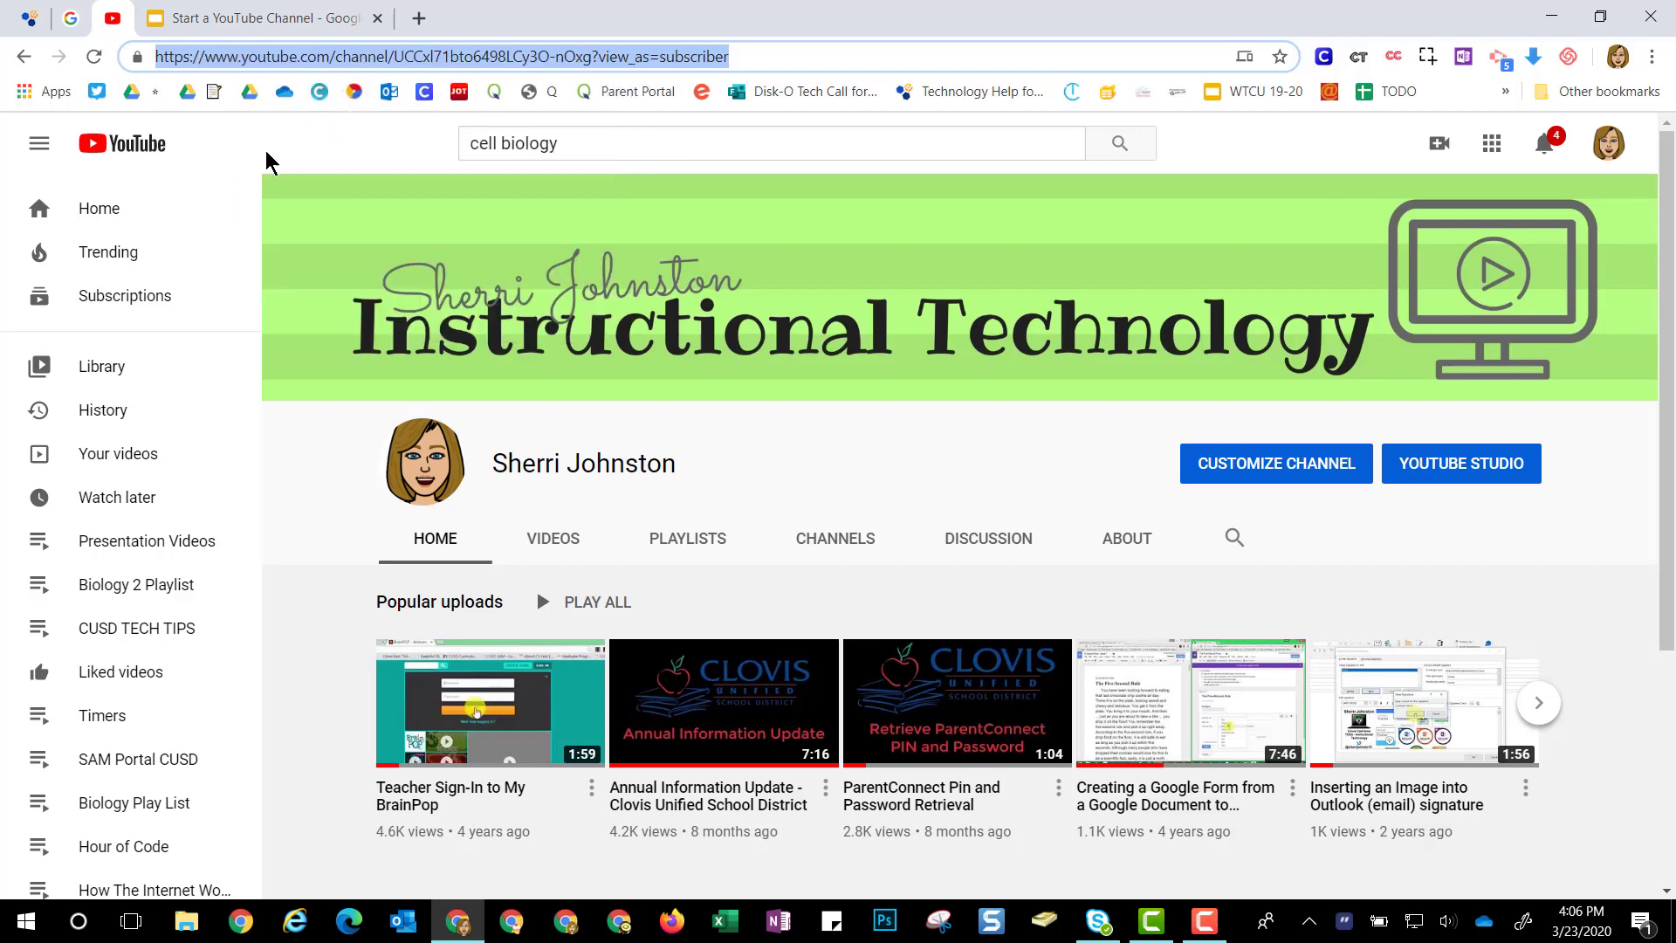
# - Reopen Biology 2 Playlist and highlight the word "playlist" in its web address
pyautogui.click(96, 586)
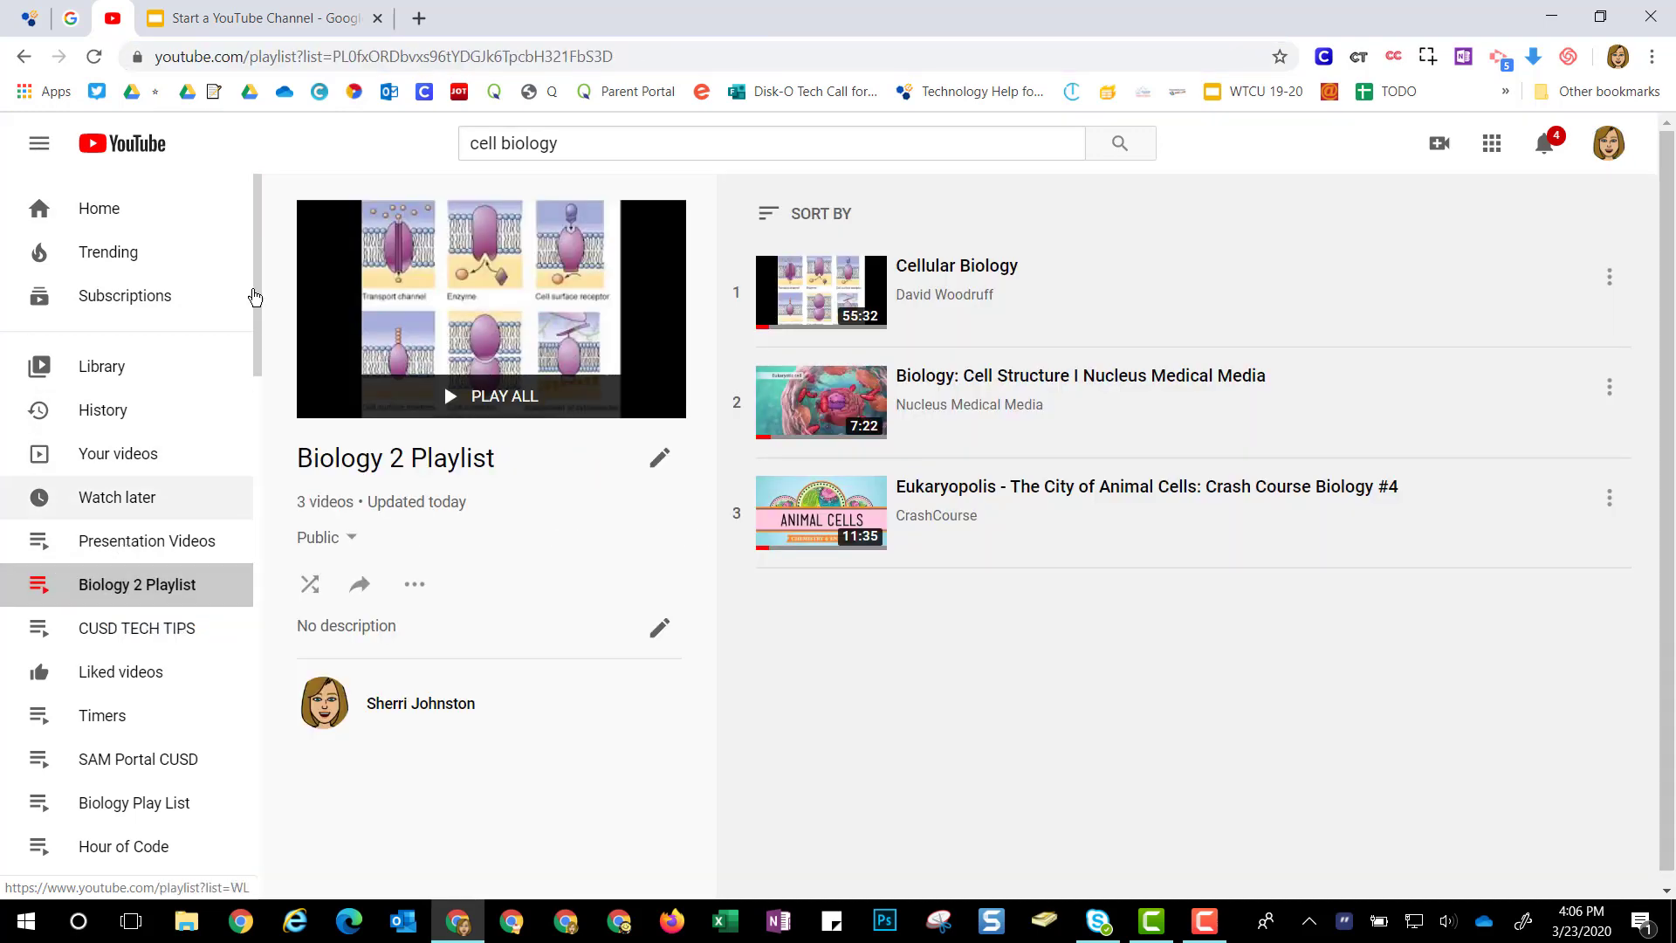
pyautogui.moveTo(248, 58); pyautogui.dragTo(296, 57)
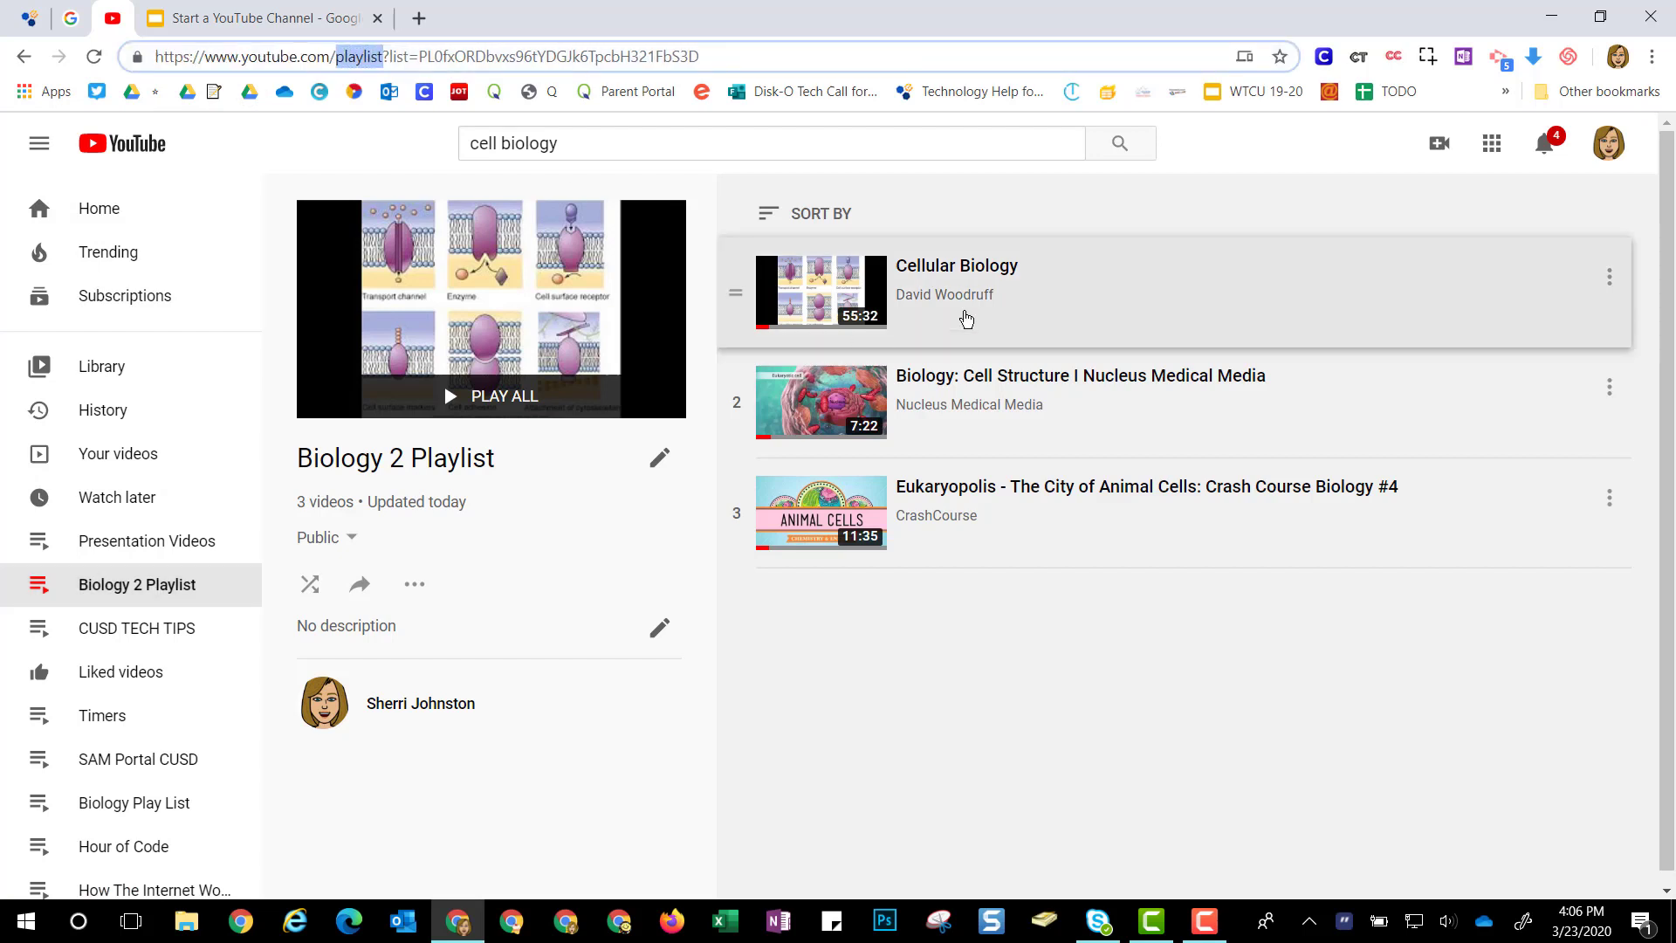